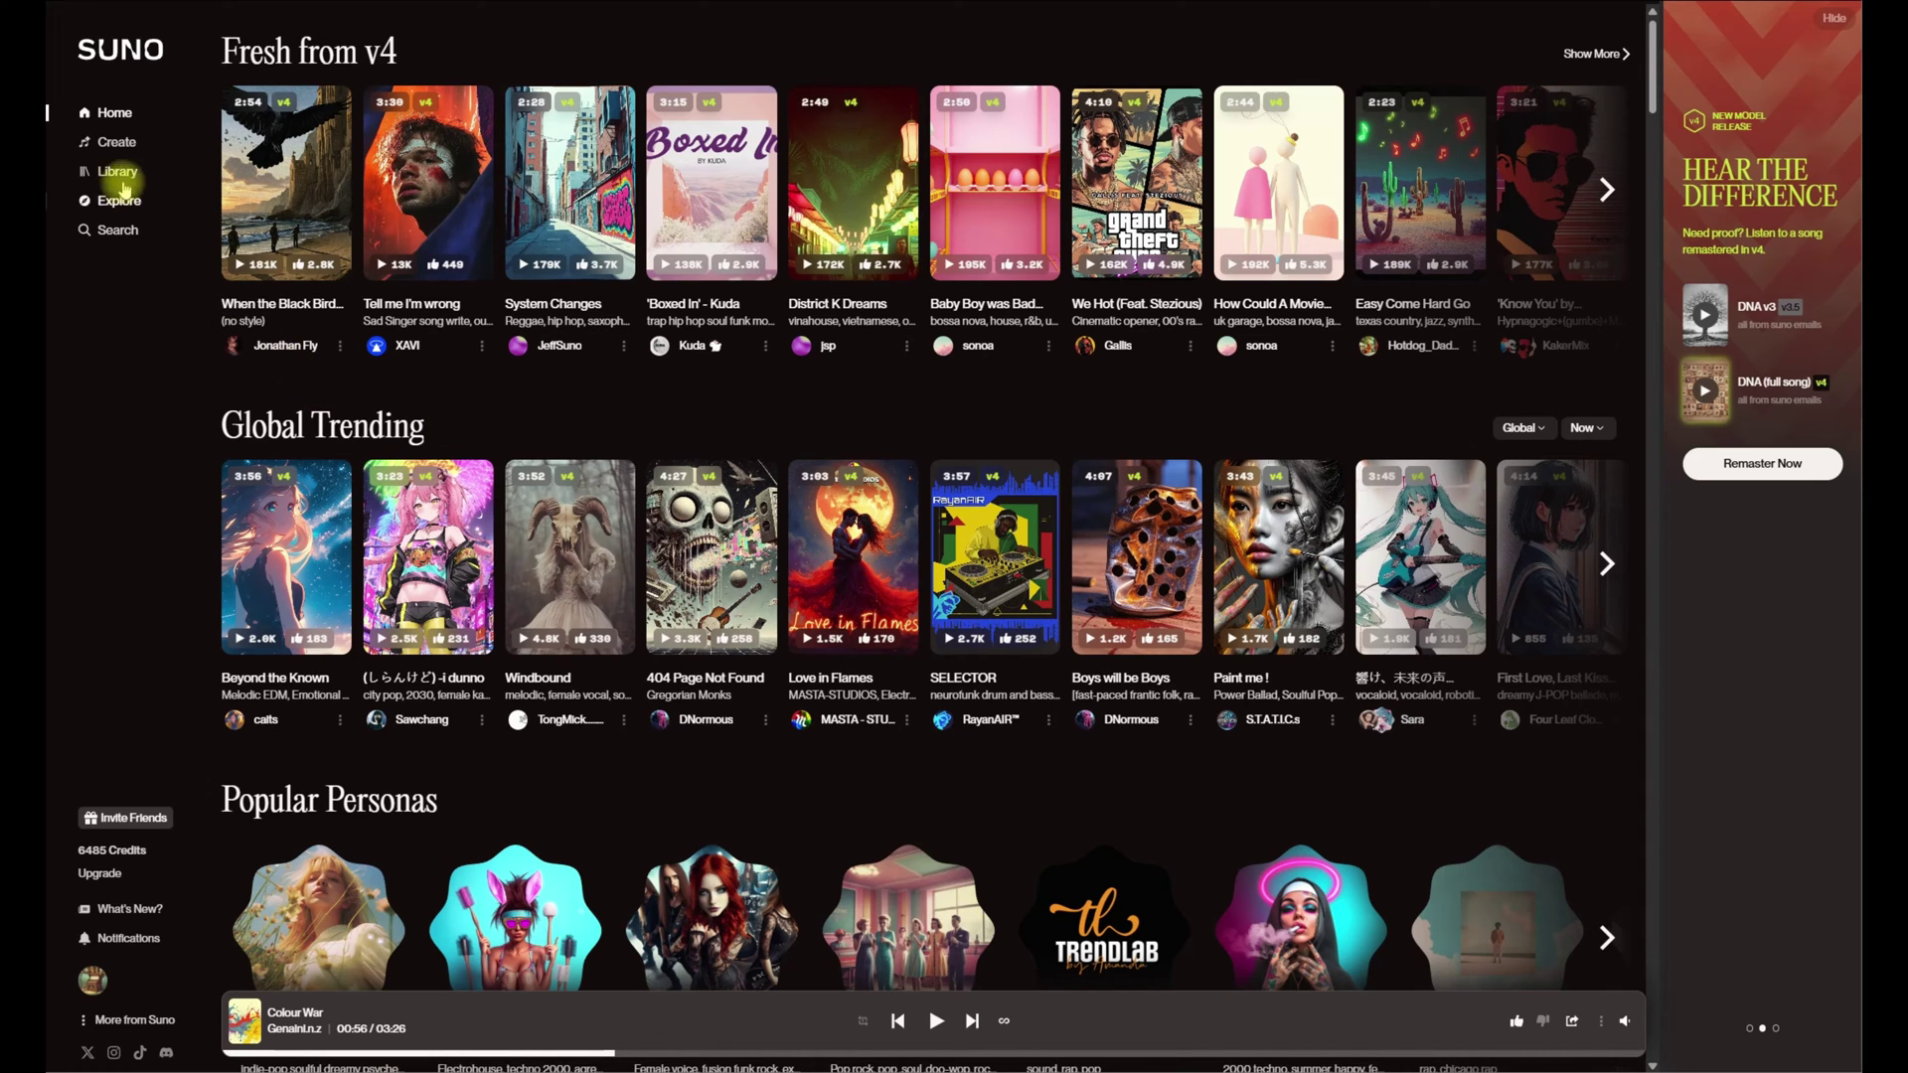
Step: Scroll down to the liked Hip Hop Colour War song and open its song page
scroll(454, 298, down, 4)
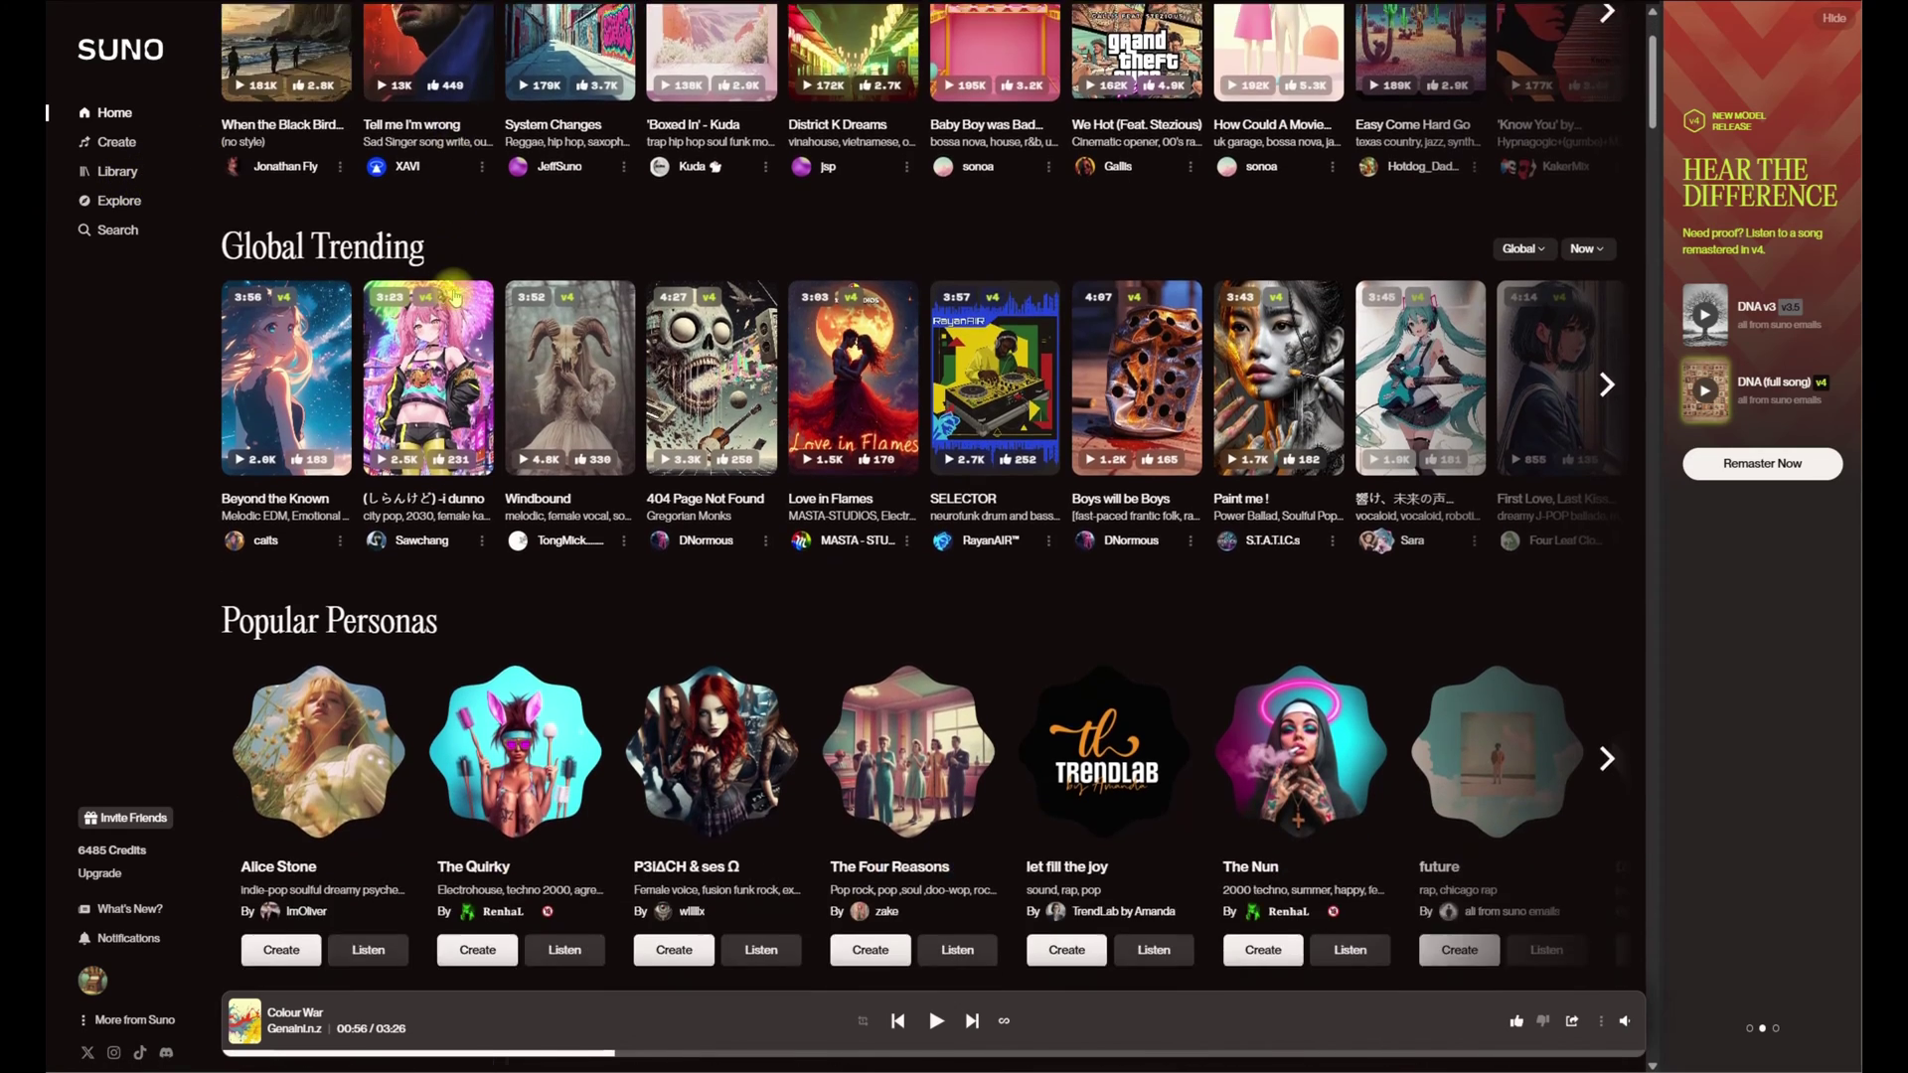
scroll(454, 296, down, 7)
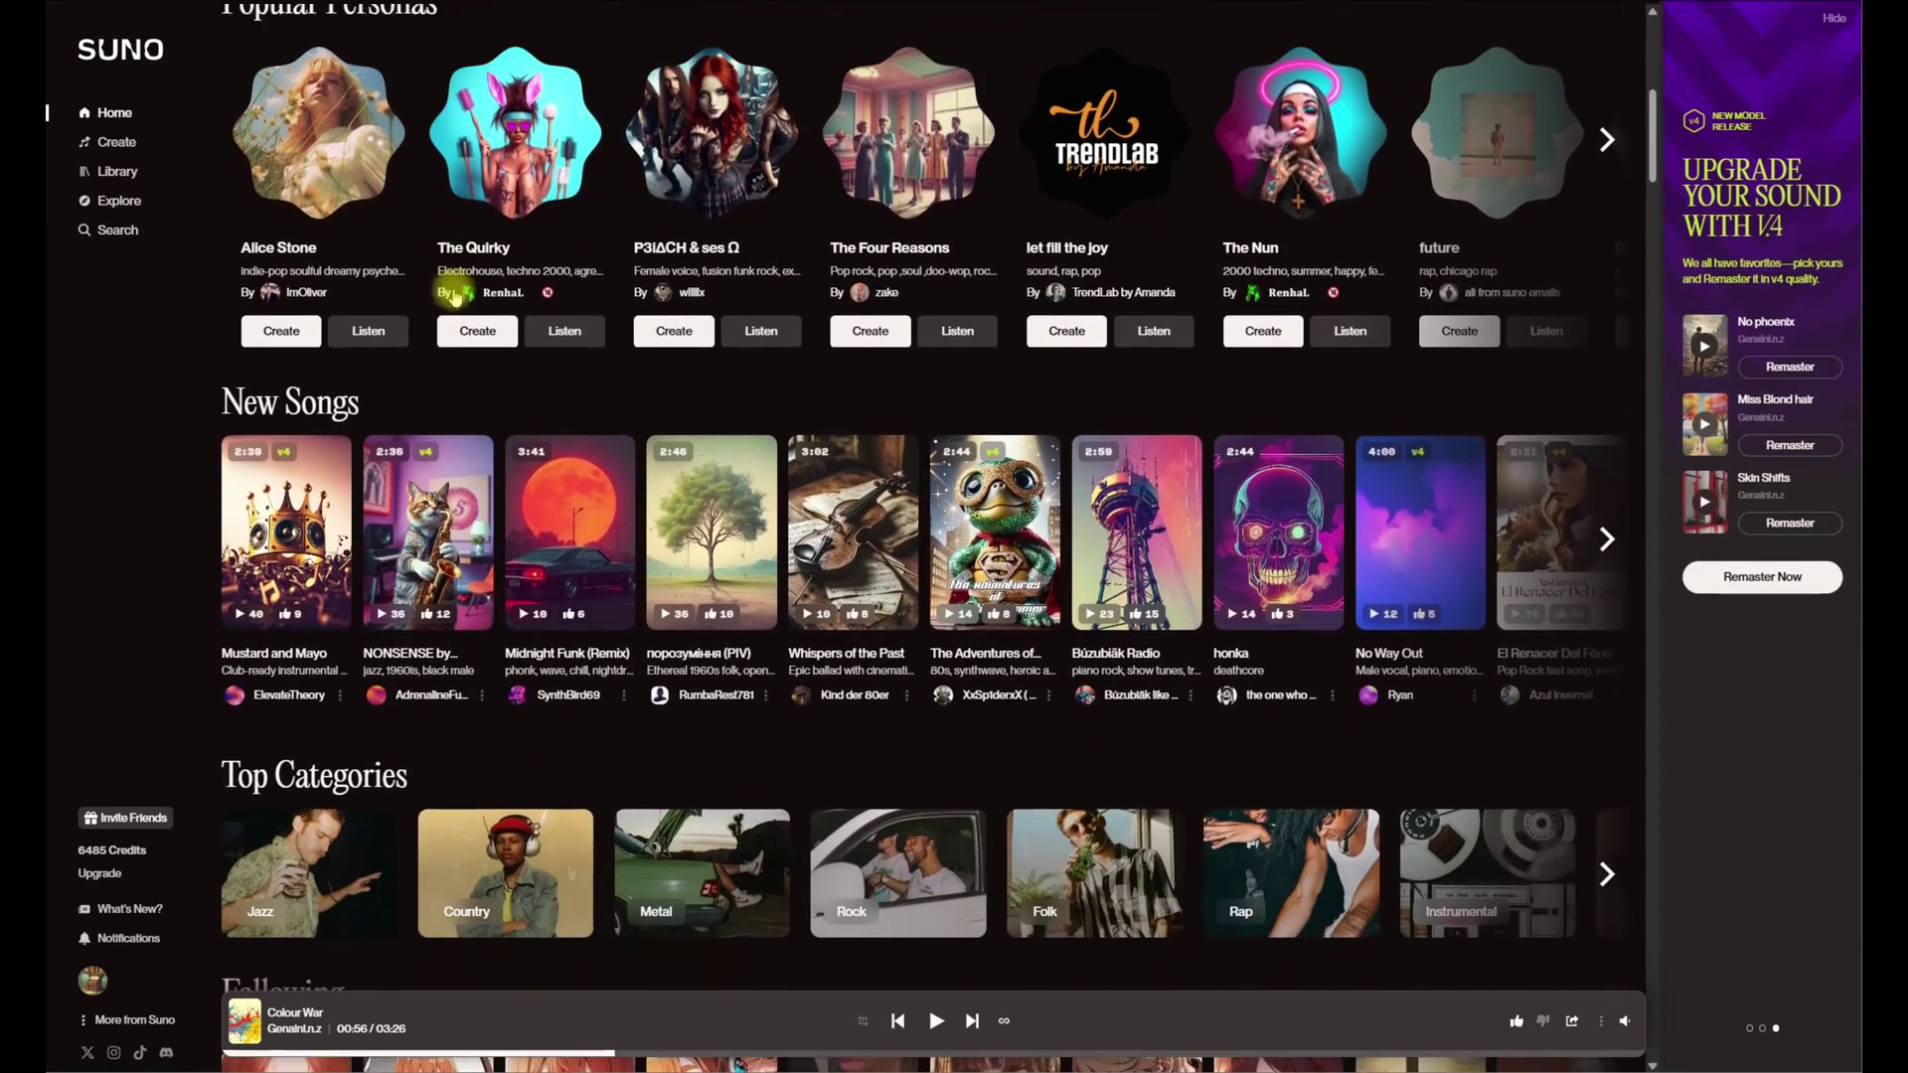
scroll(455, 296, down, 7)
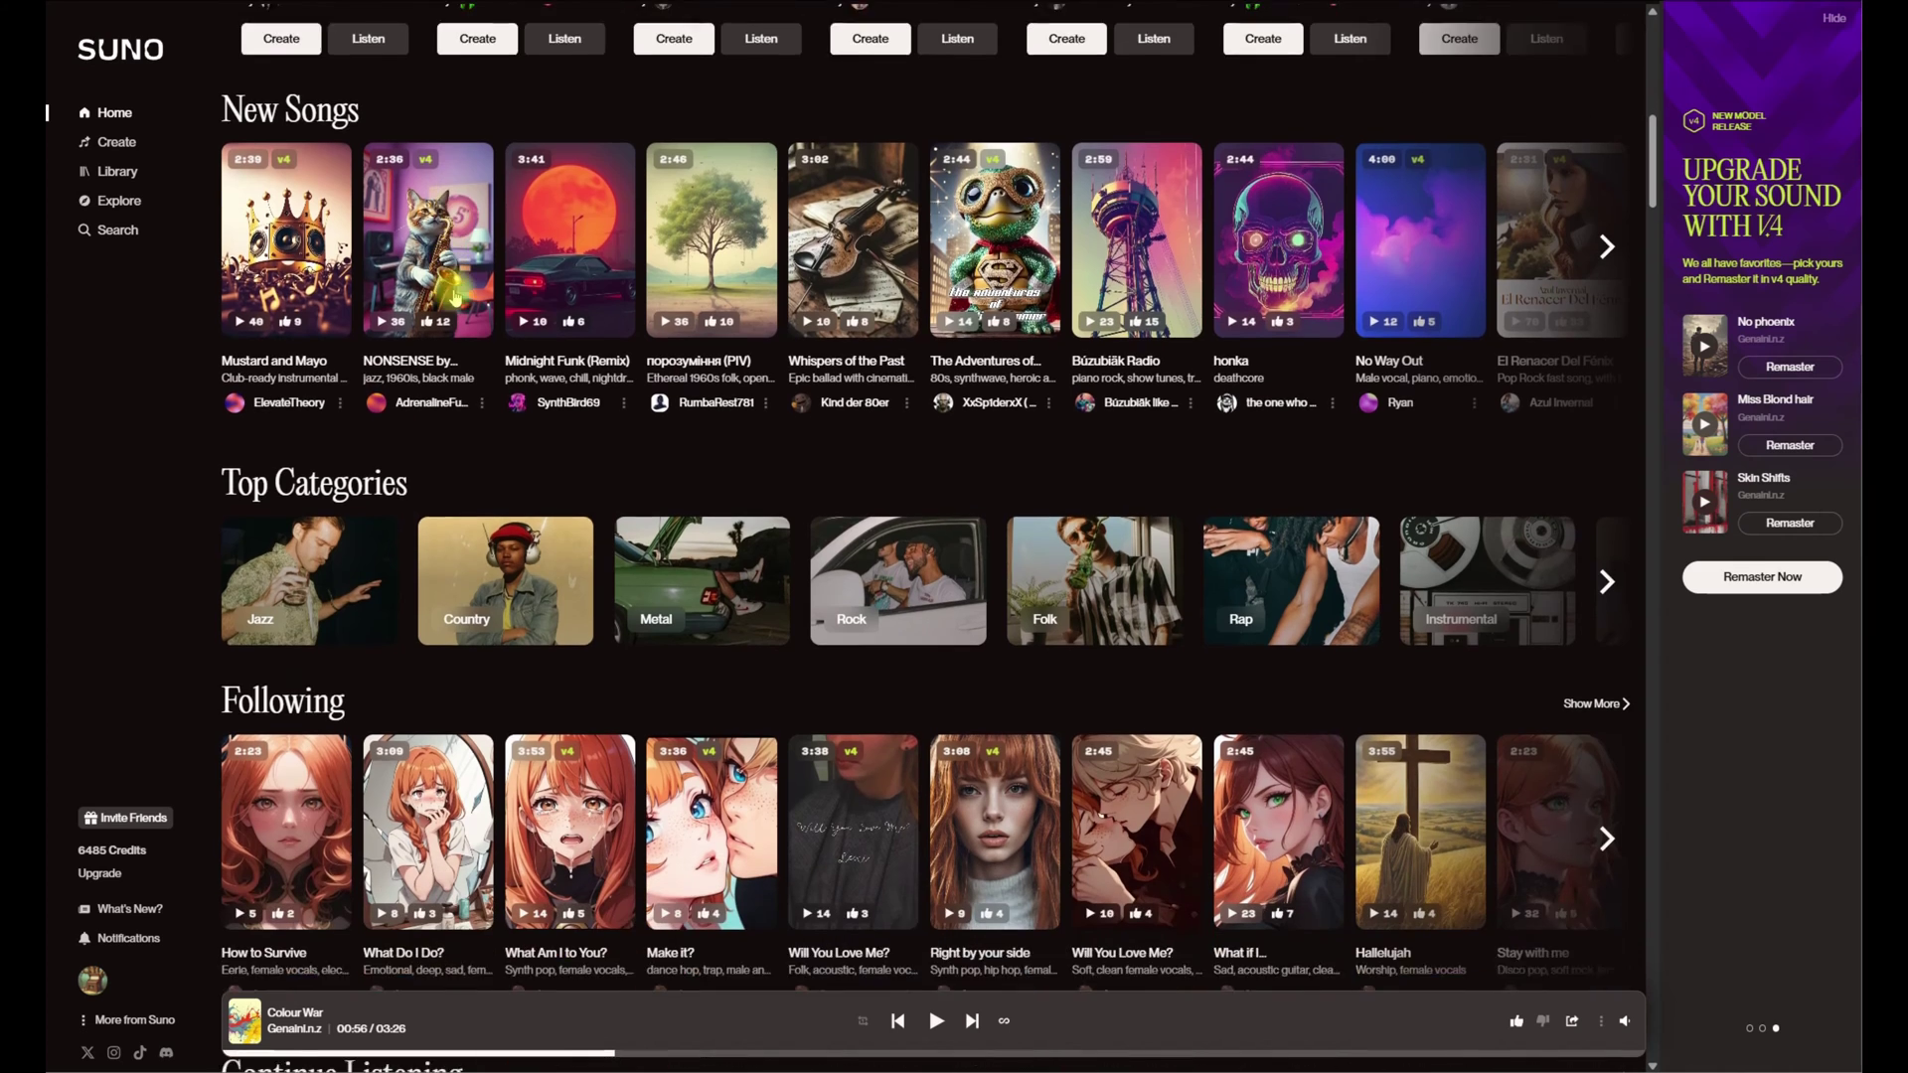
scroll(454, 296, down, 2)
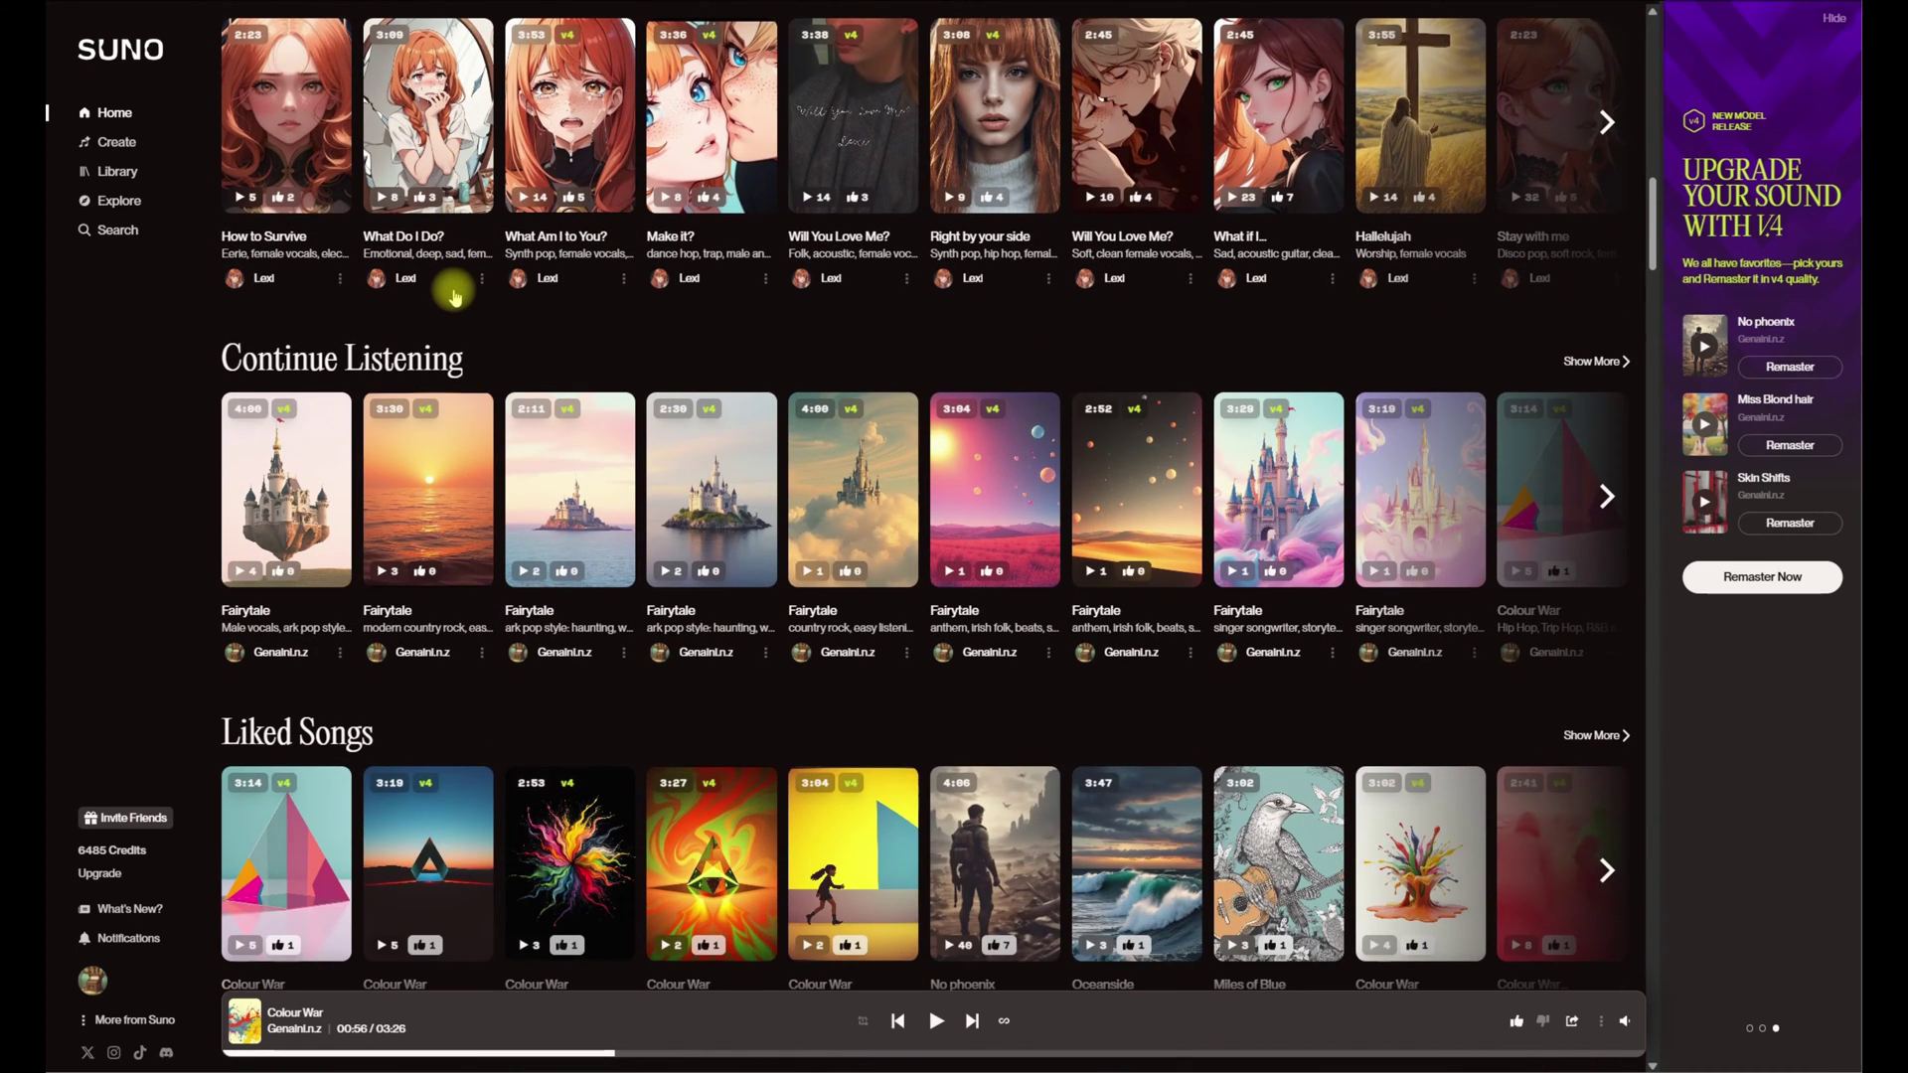
scroll(454, 297, down, 2)
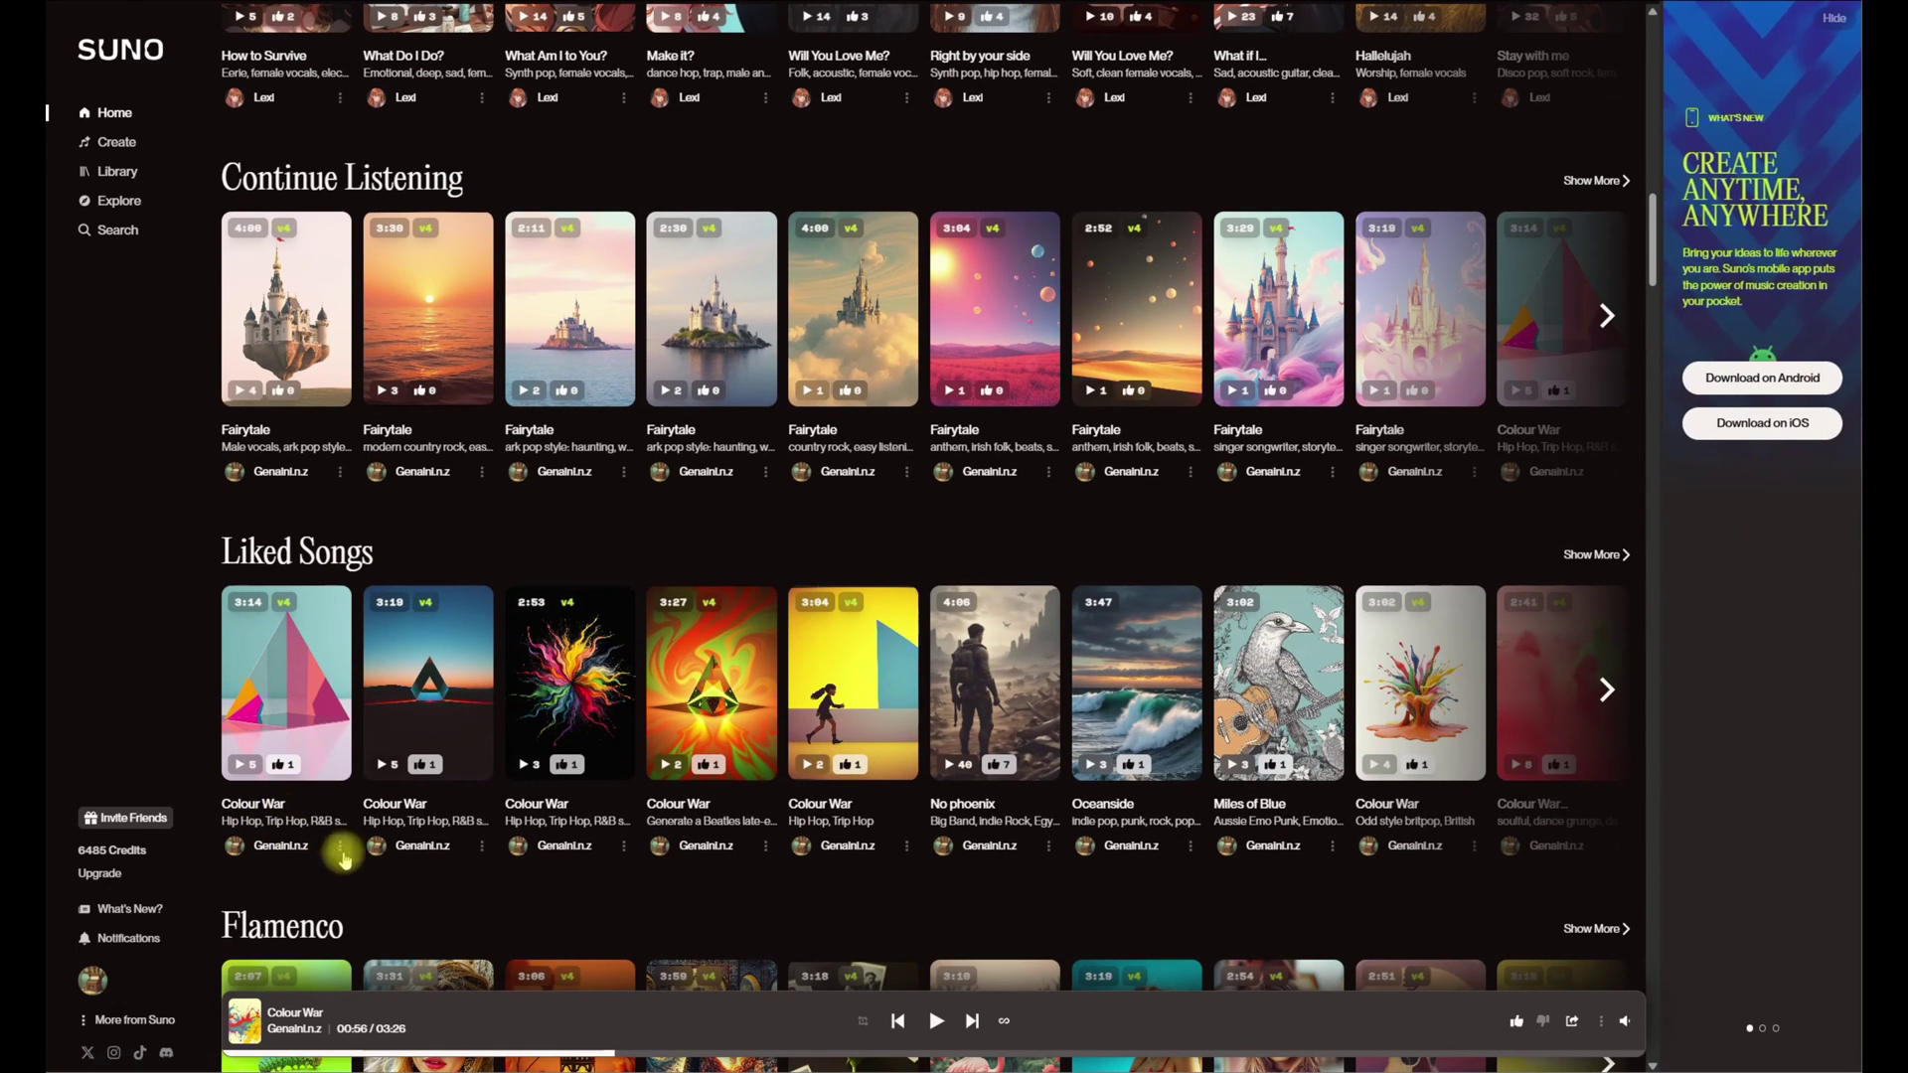
click(341, 853)
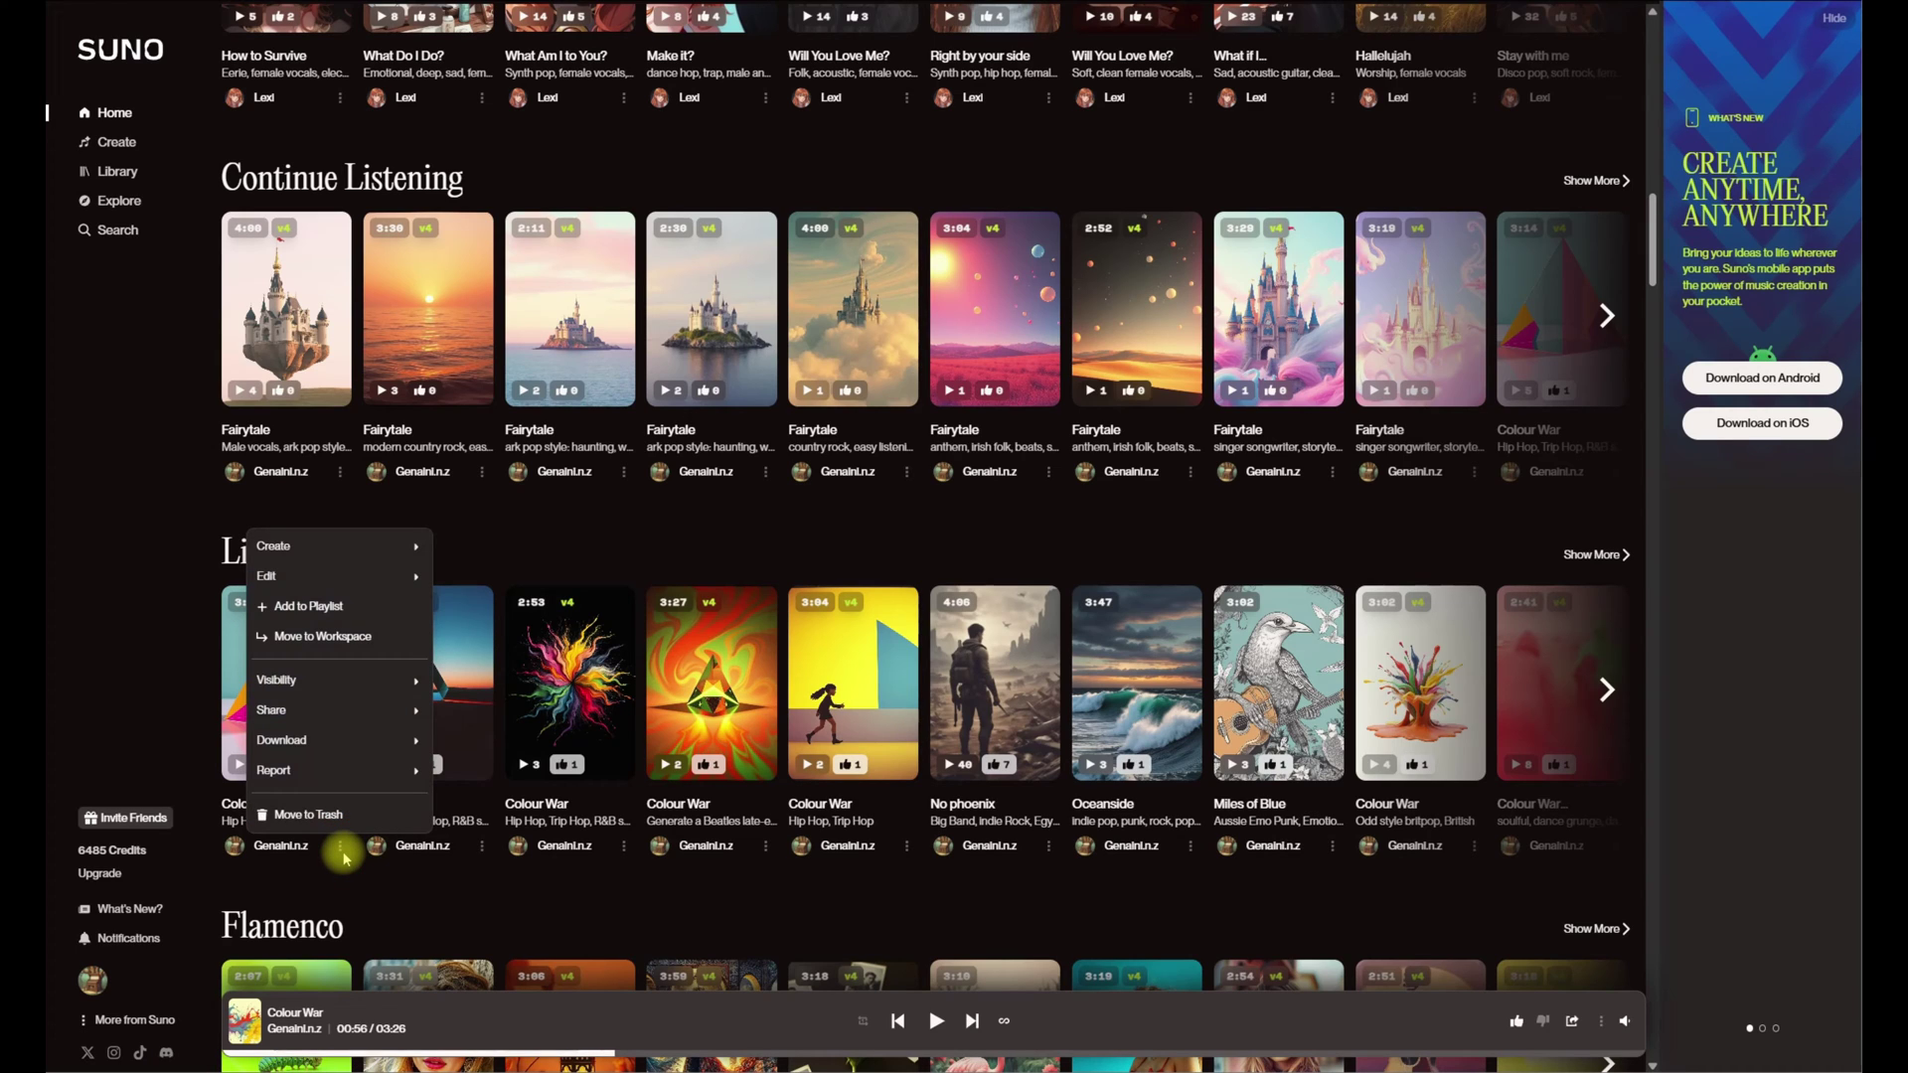
click(328, 890)
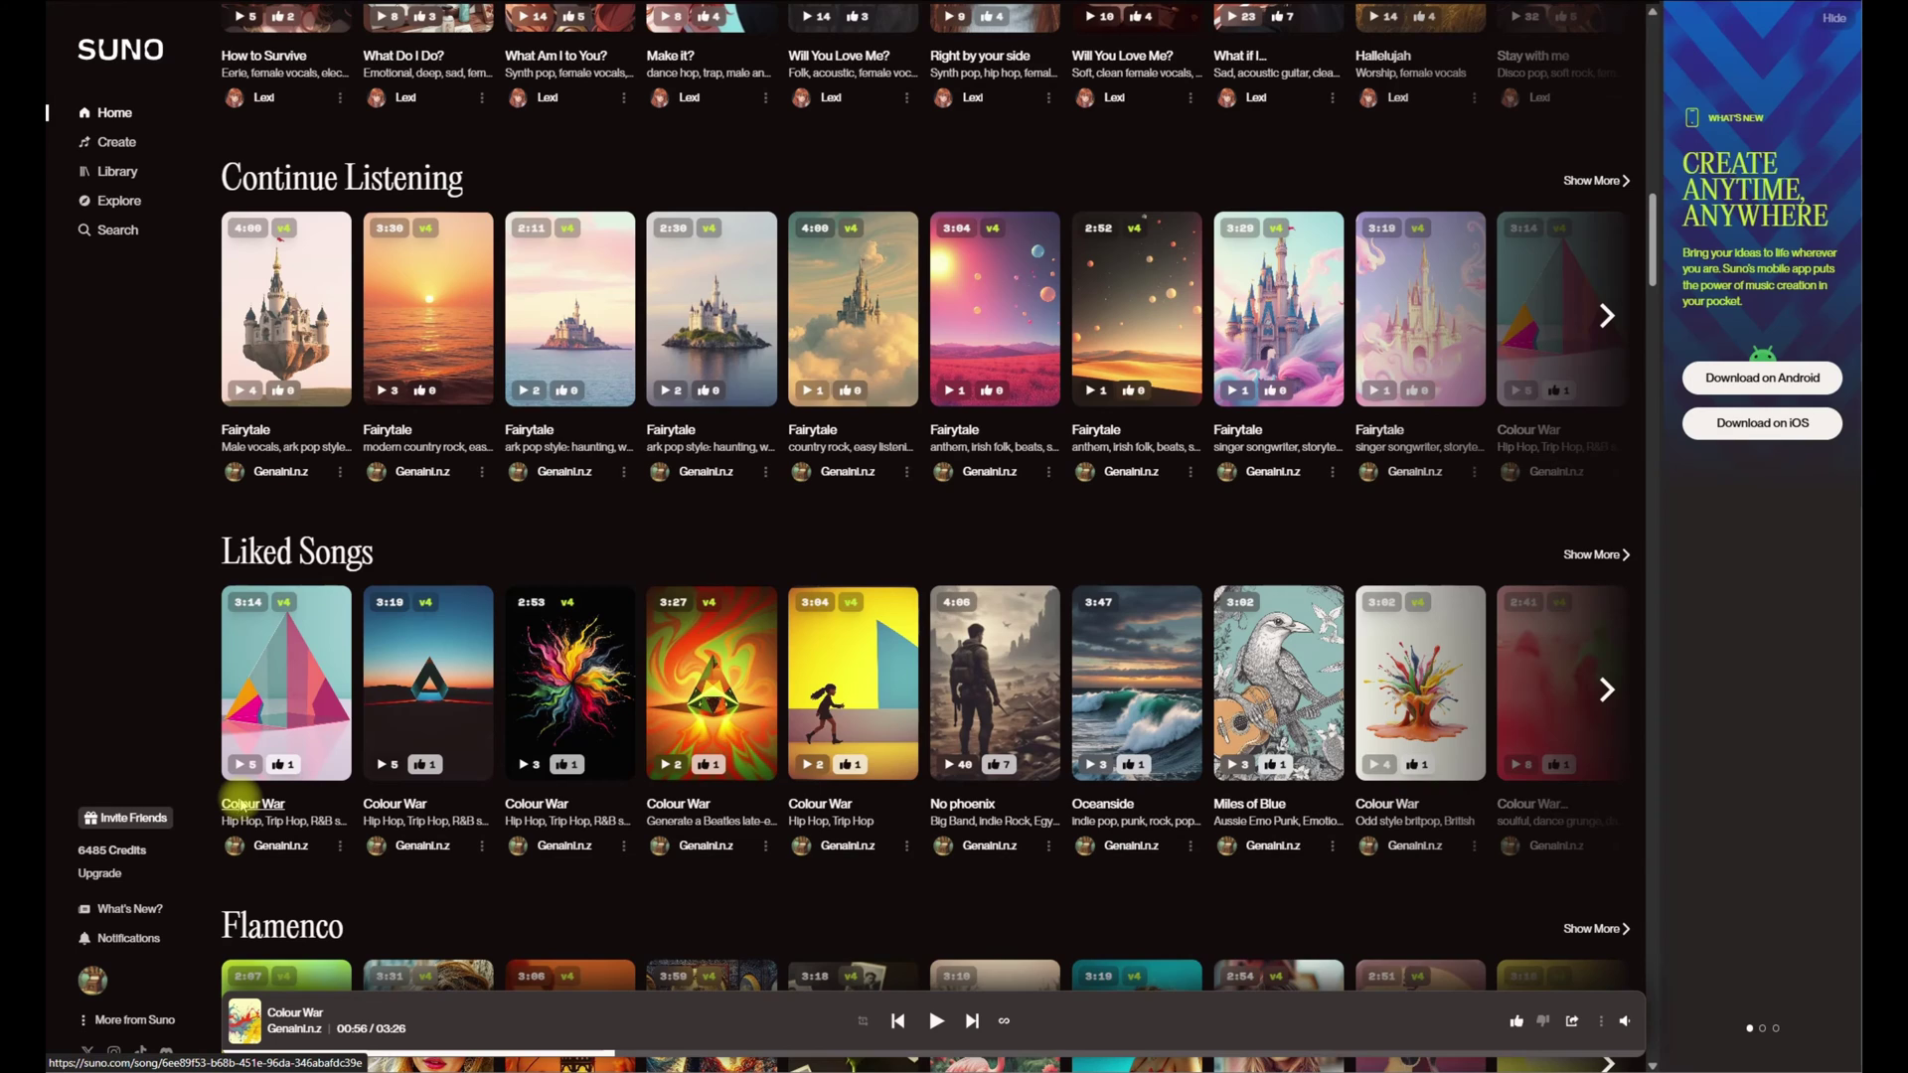
click(241, 805)
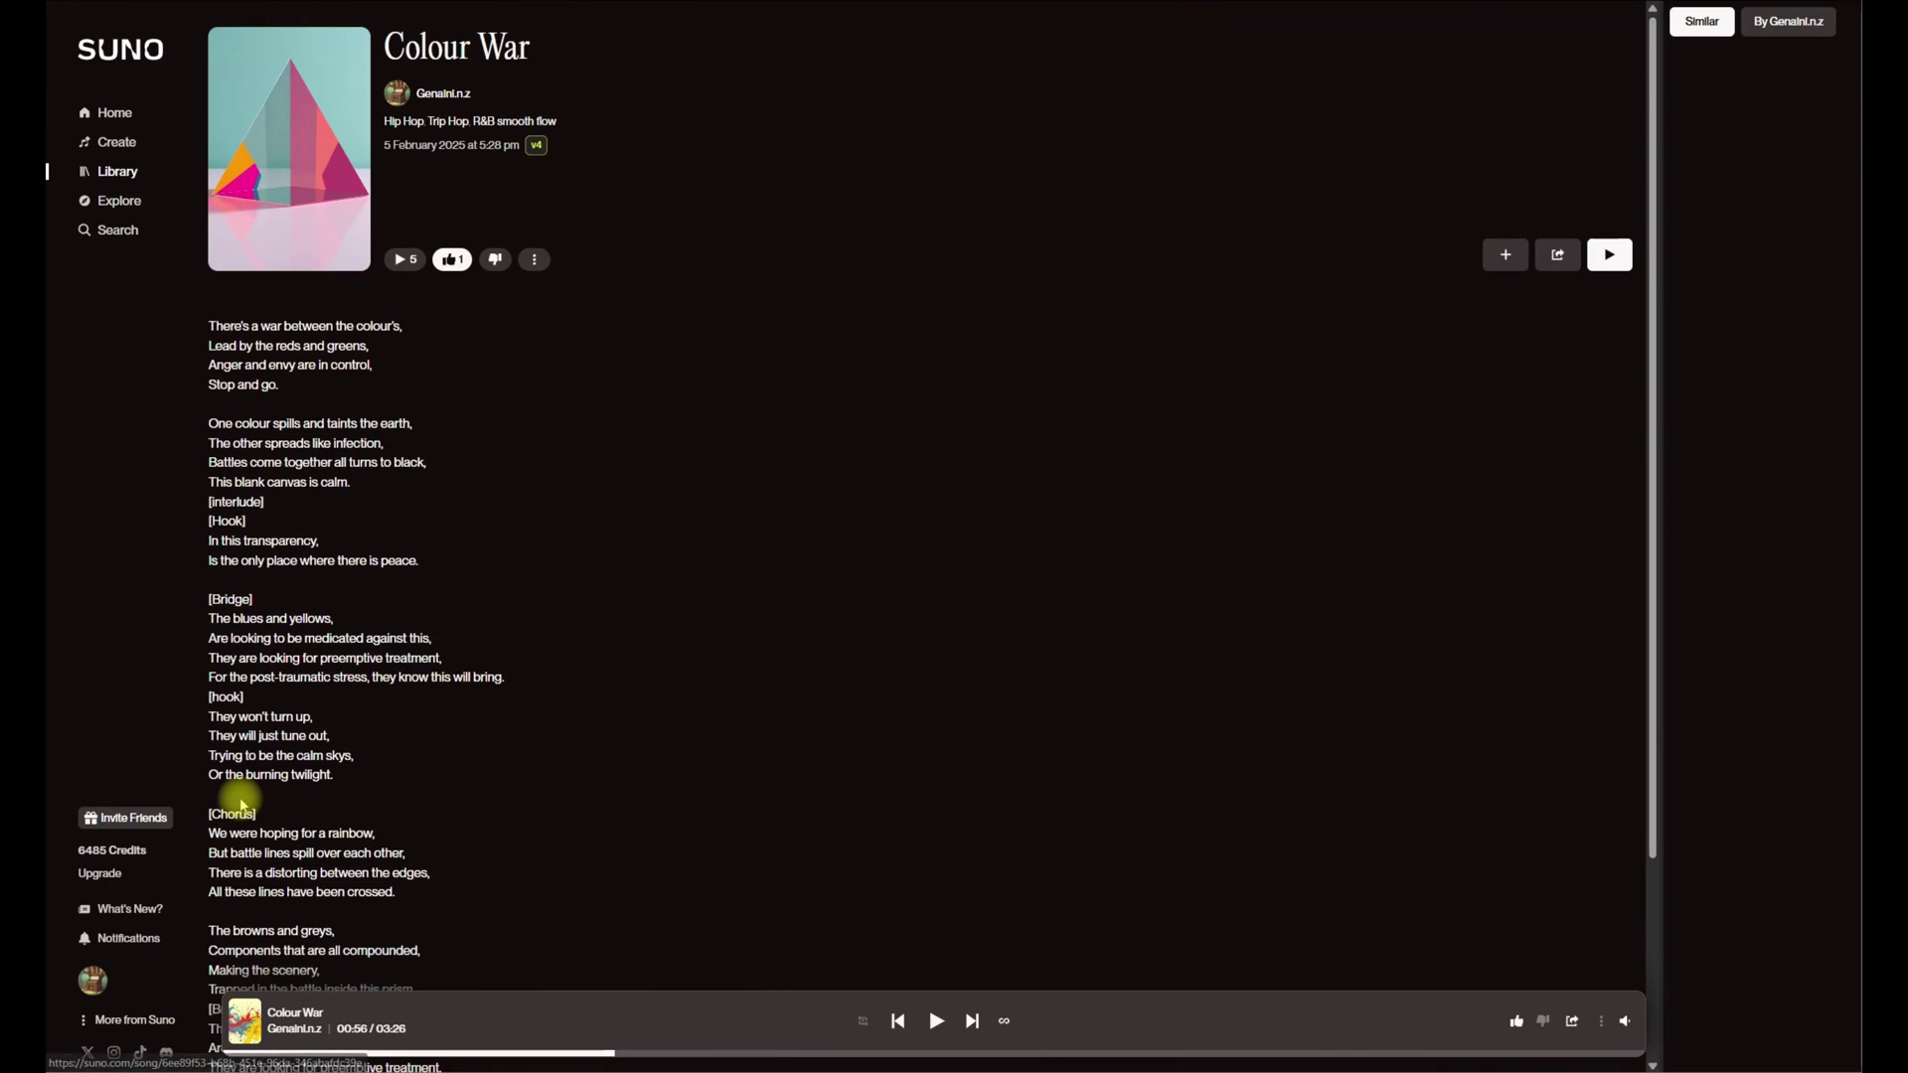
Step: Move this song into the Colour War workspace
click(534, 260)
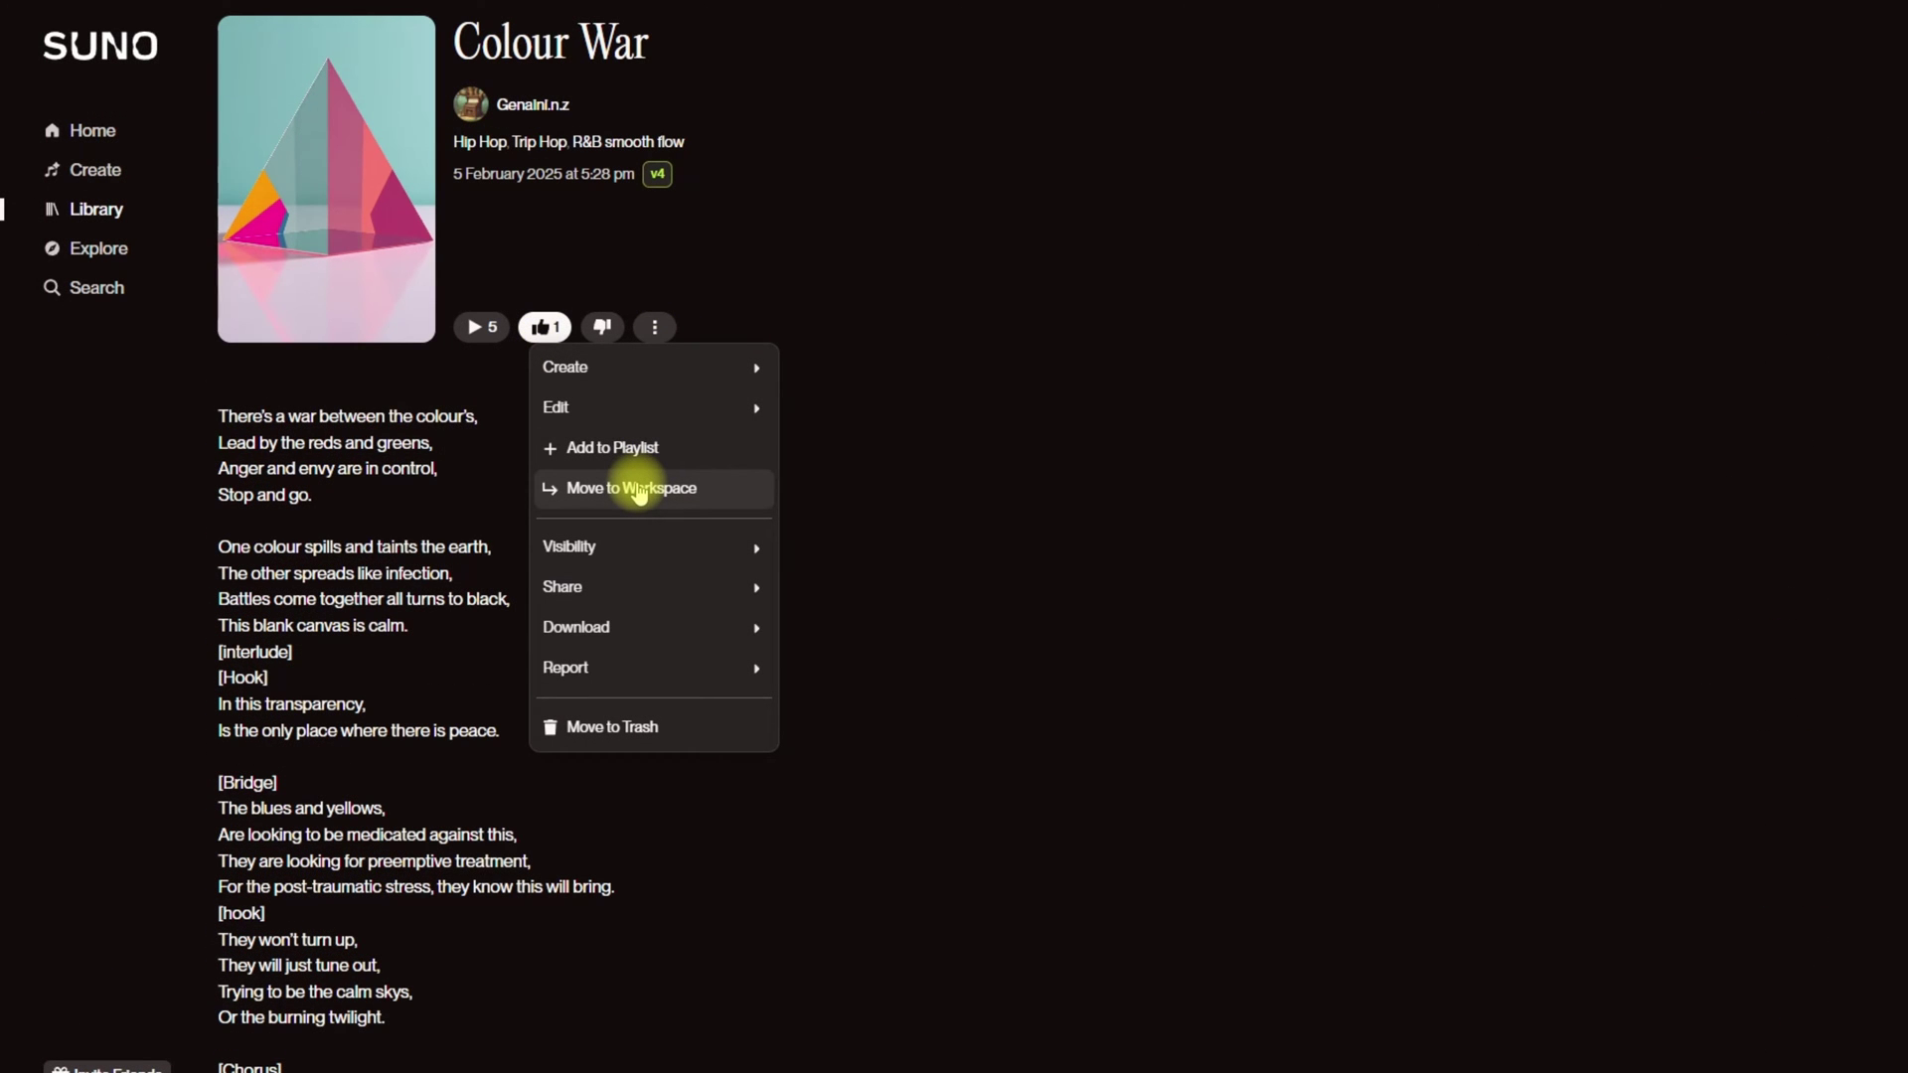
click(638, 487)
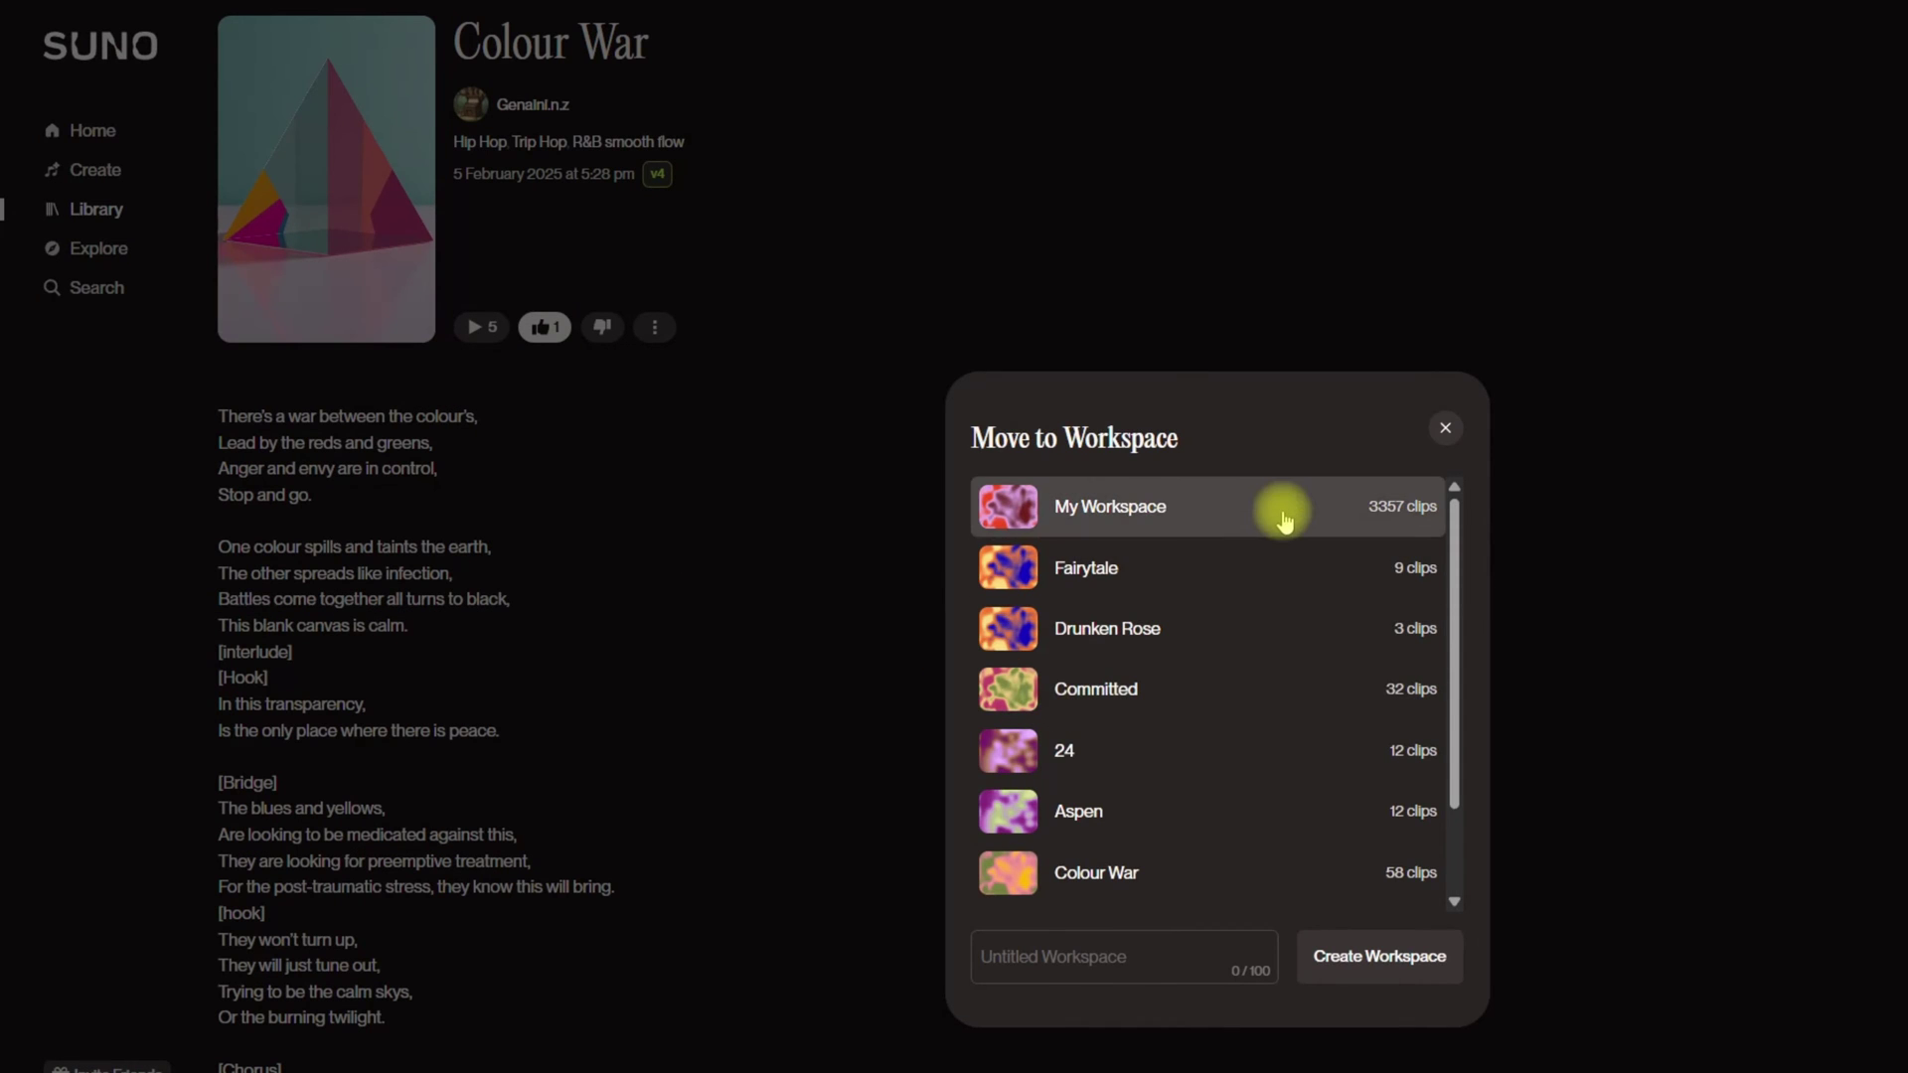
scroll(1257, 636, down, 1)
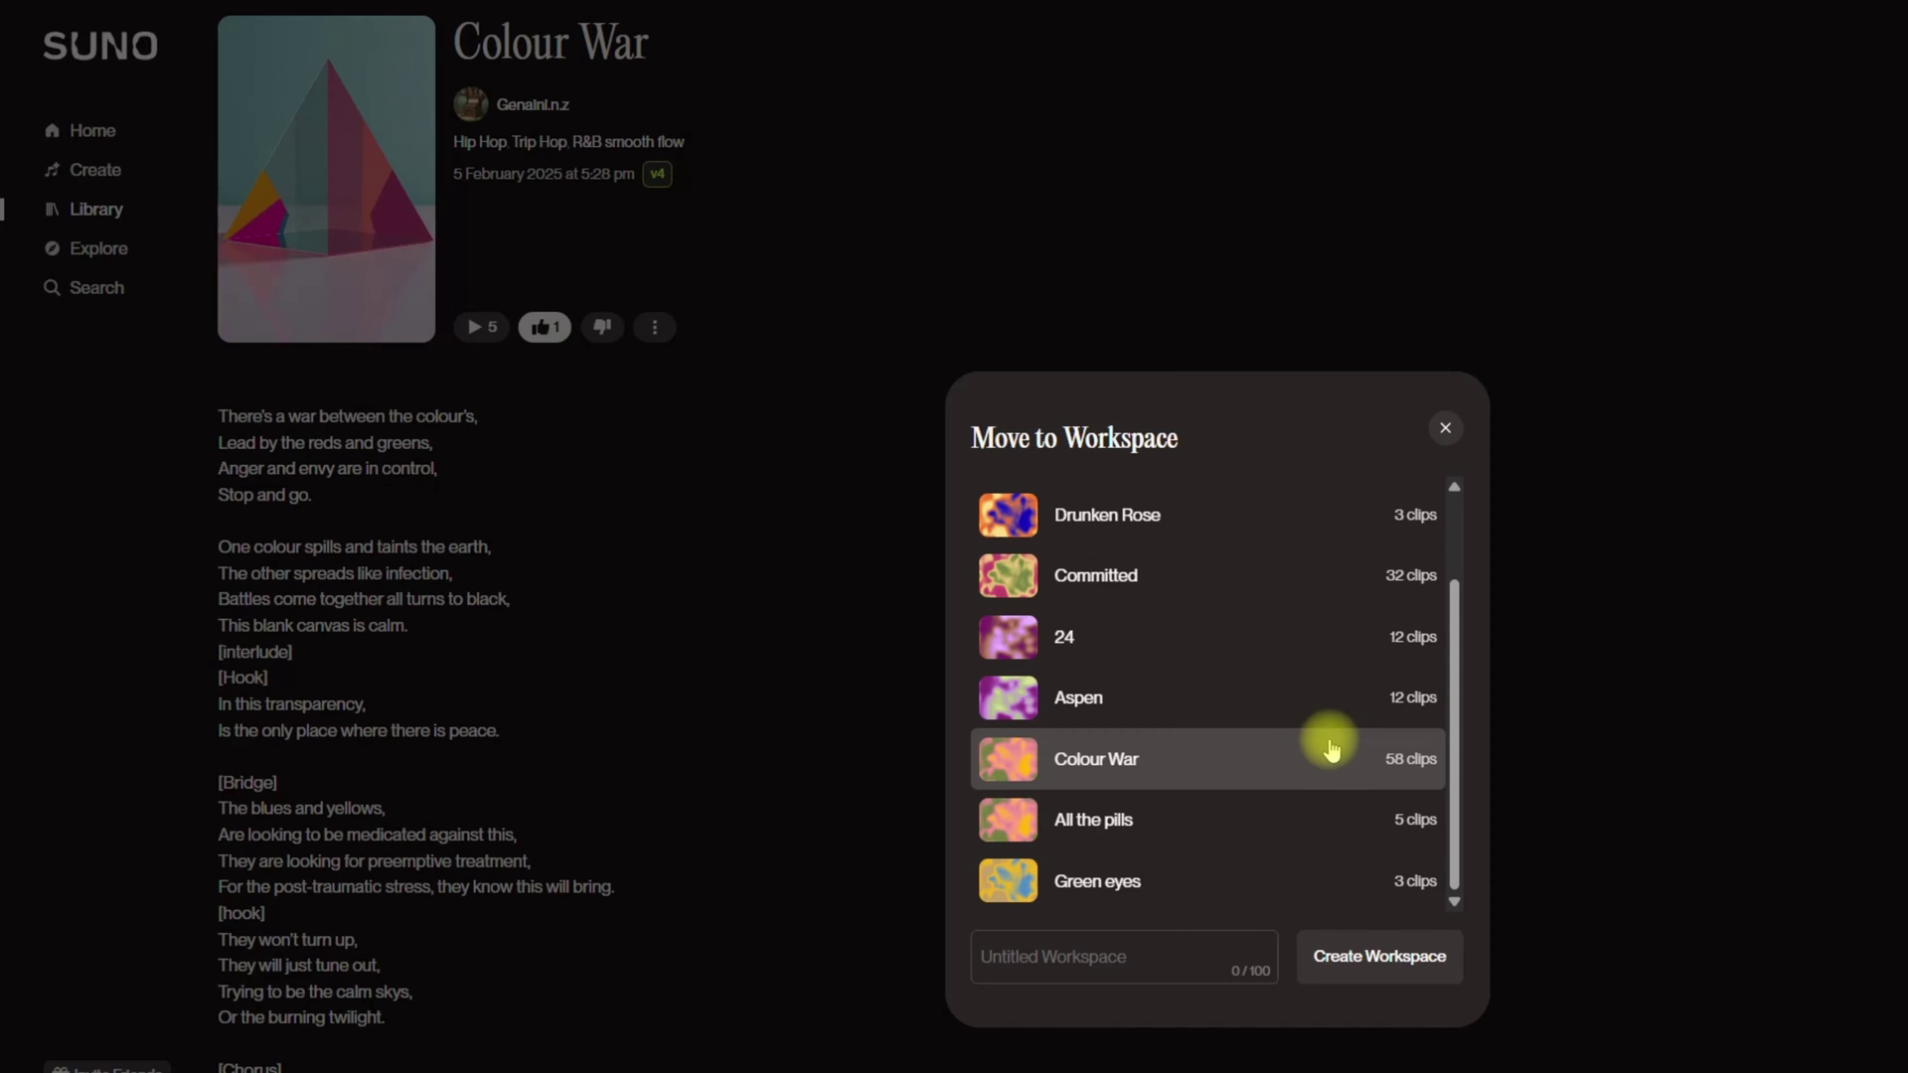
click(1239, 766)
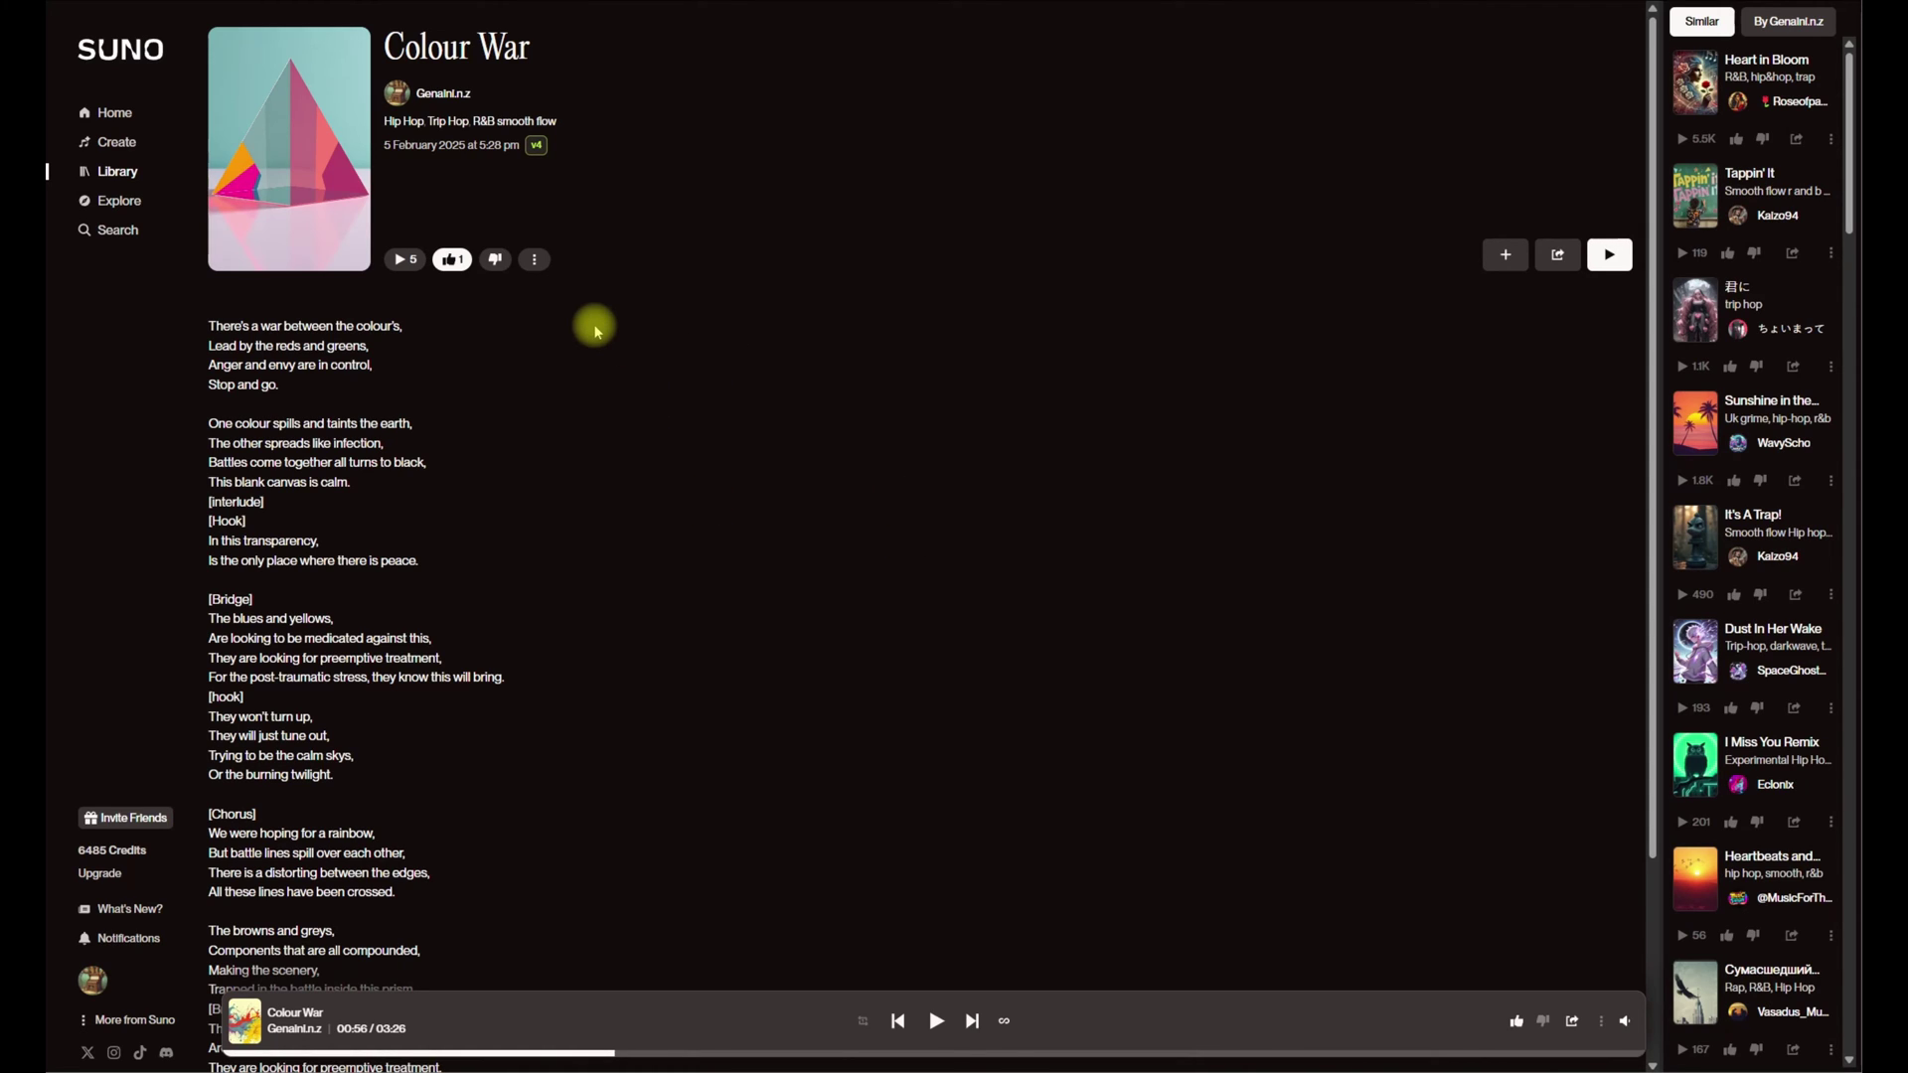
click(117, 143)
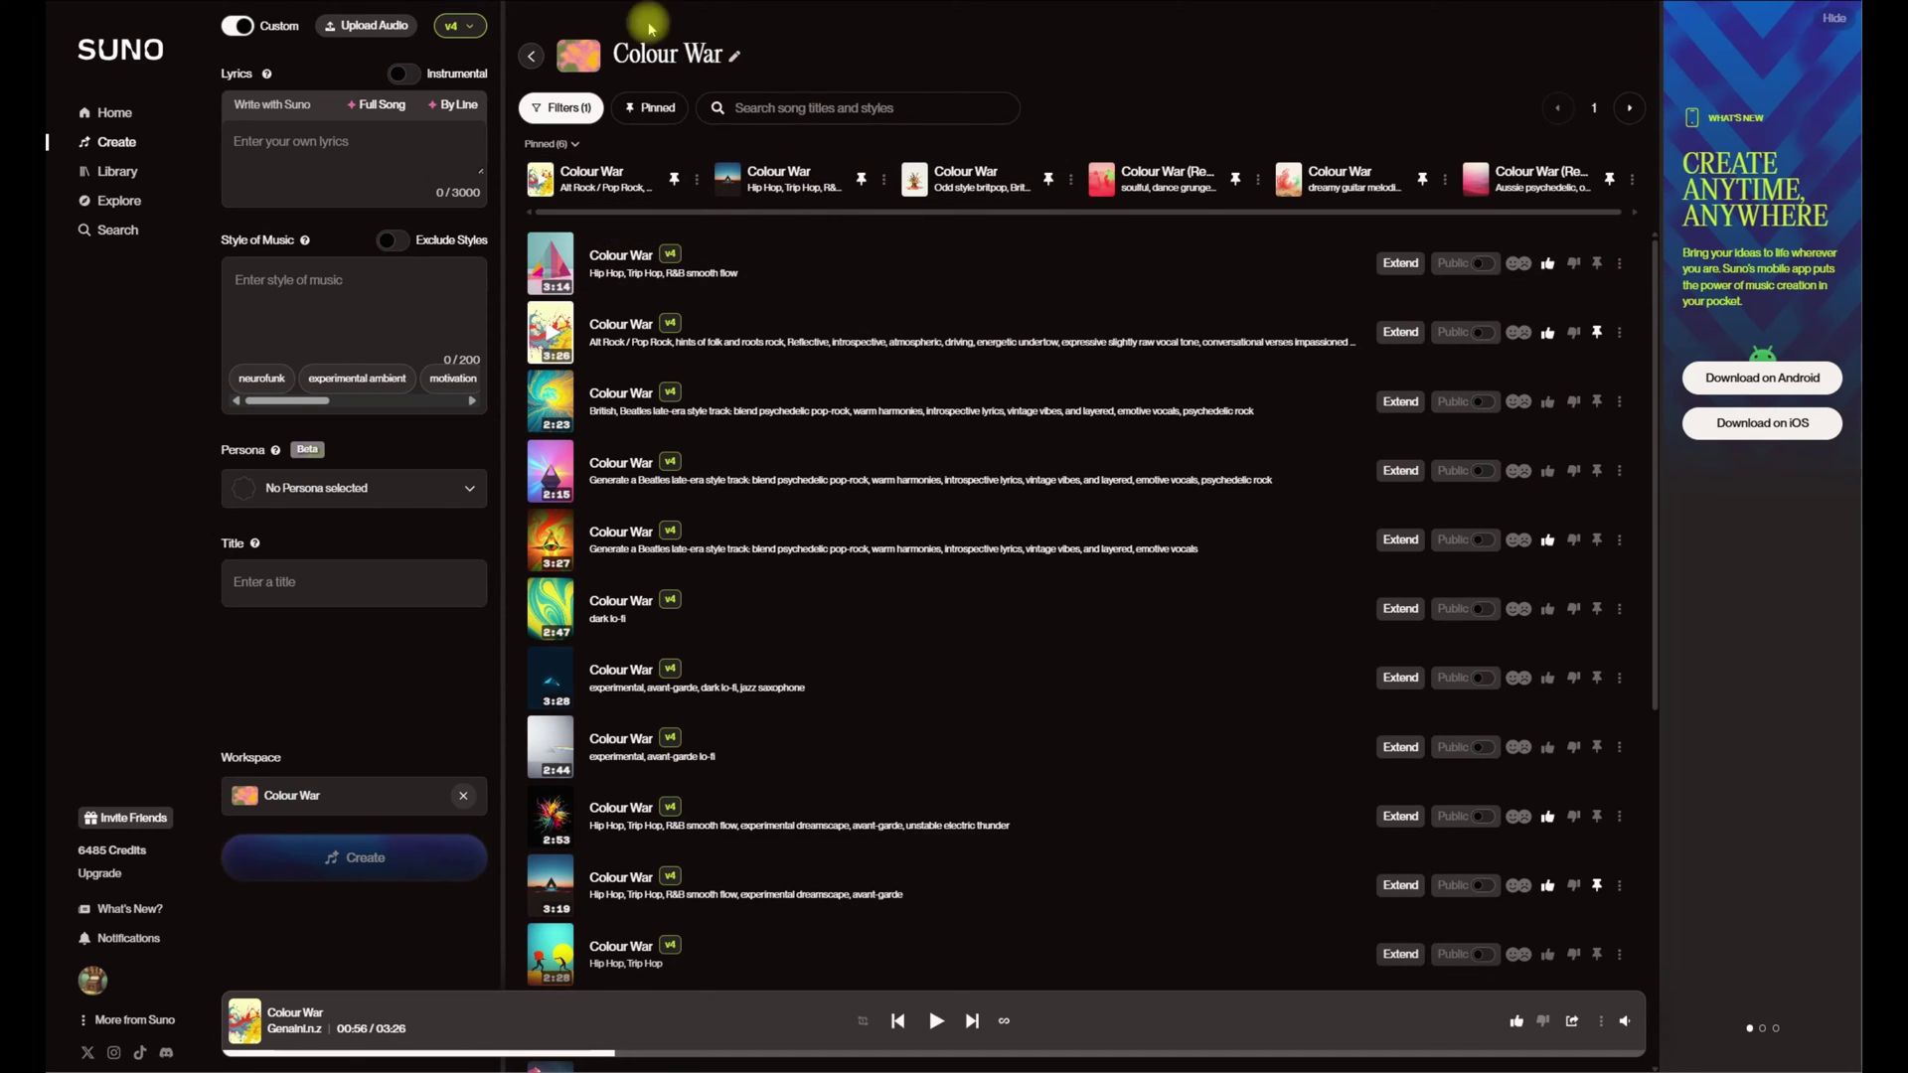
click(536, 56)
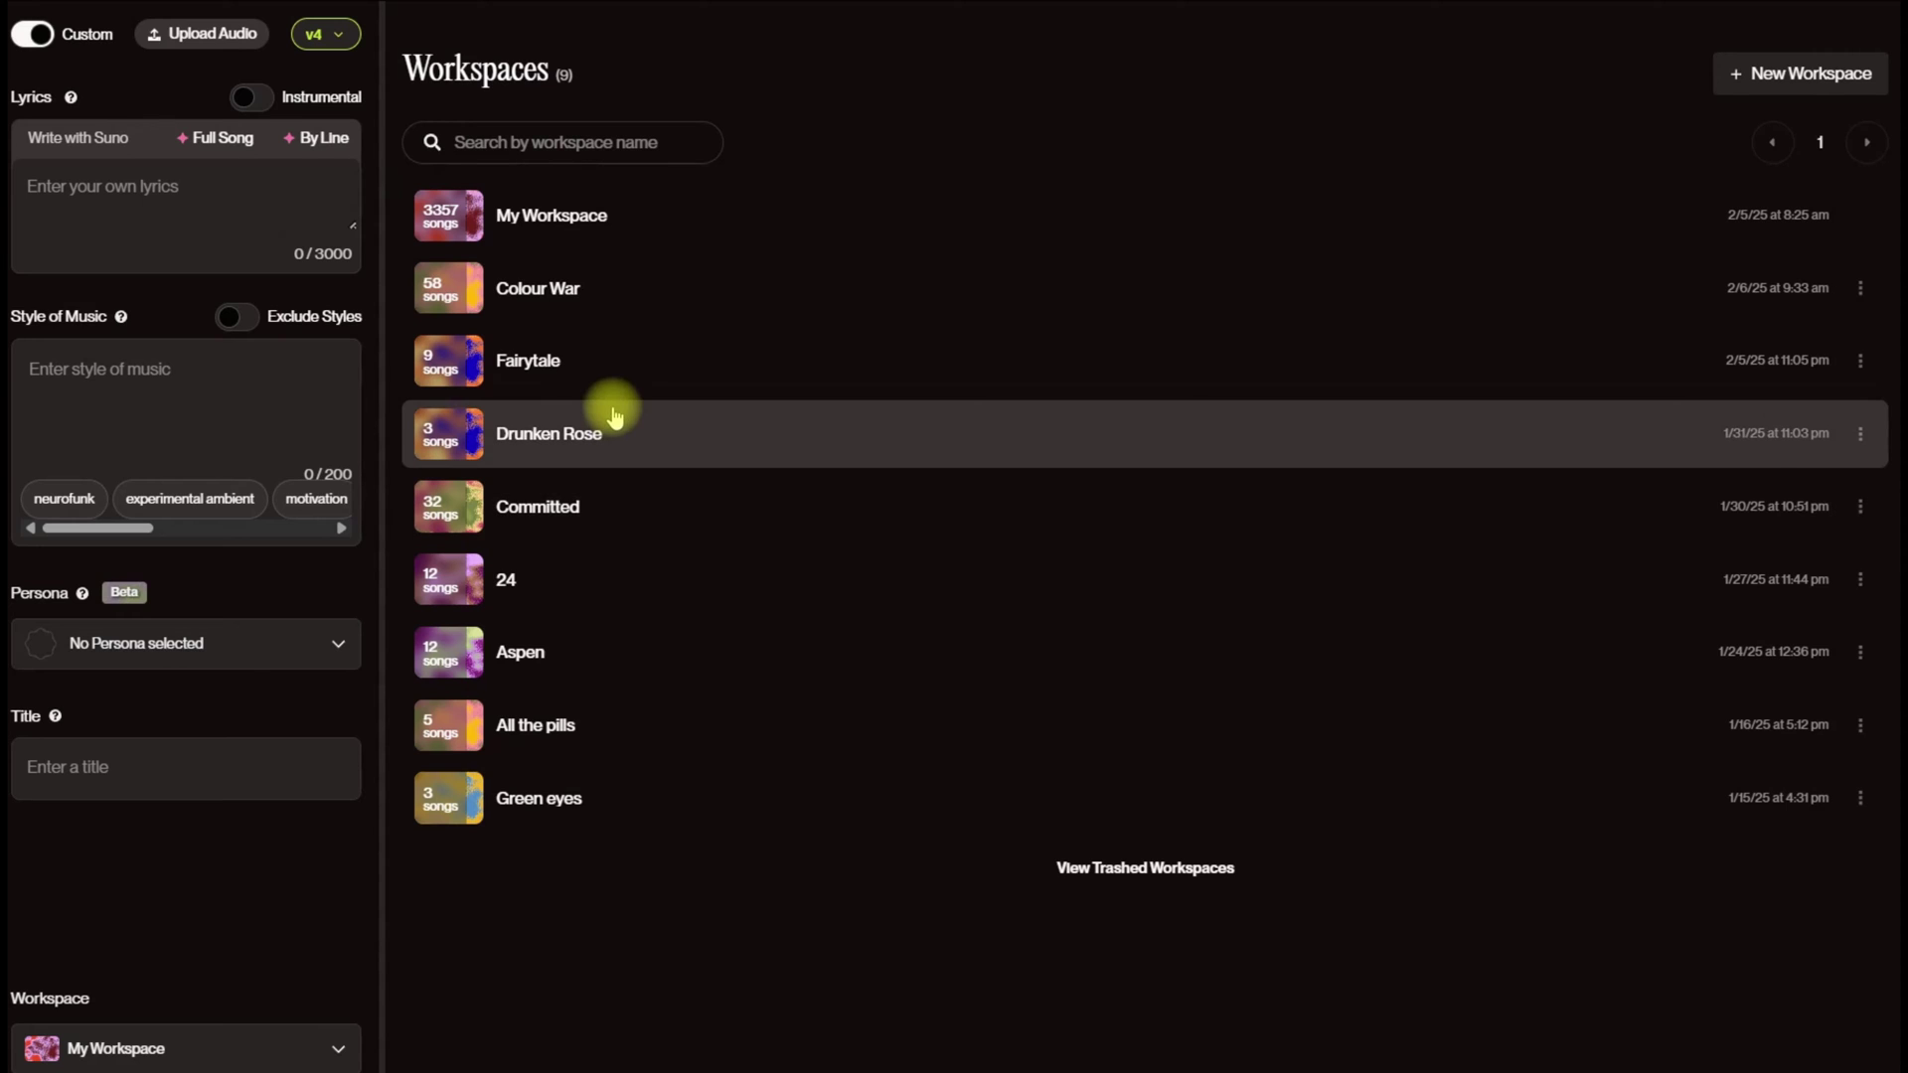
click(574, 289)
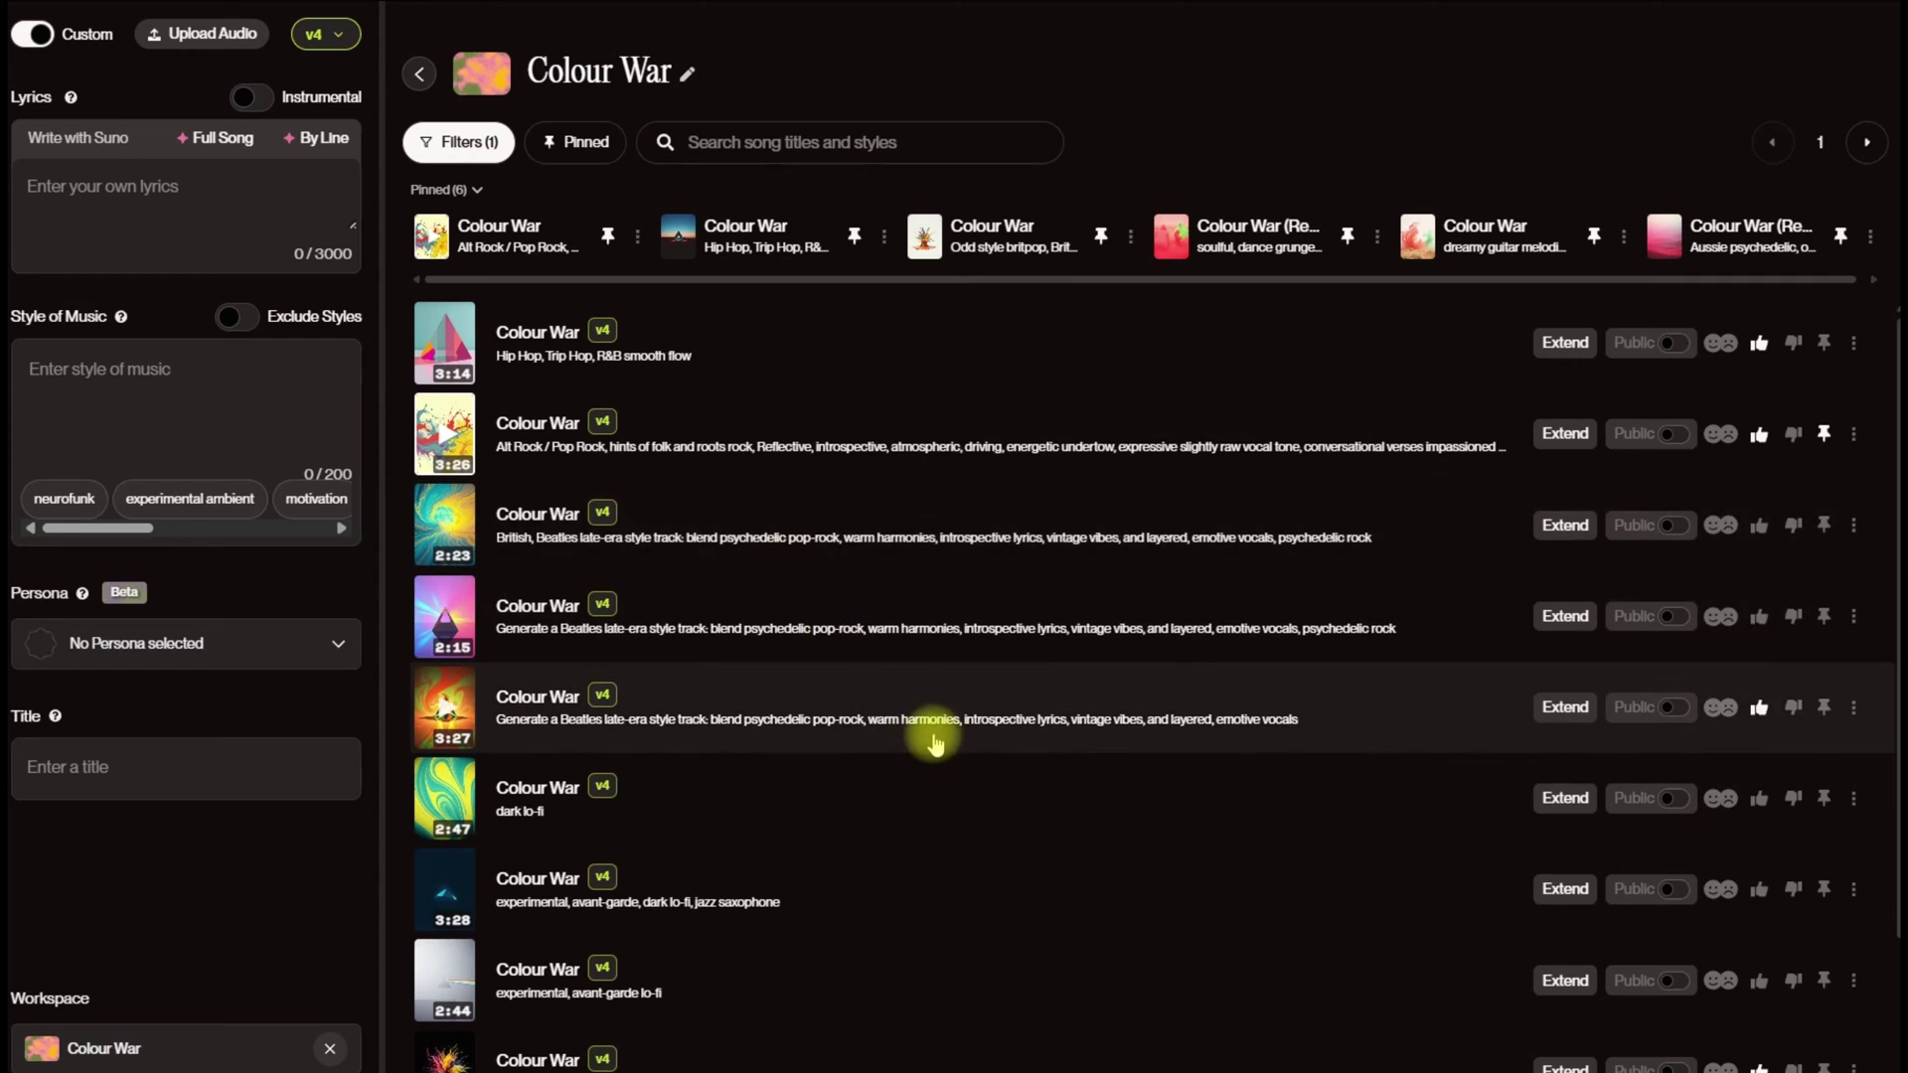
scroll(928, 736, down, 8)
scroll(928, 873, up, 3)
scroll(928, 889, up, 5)
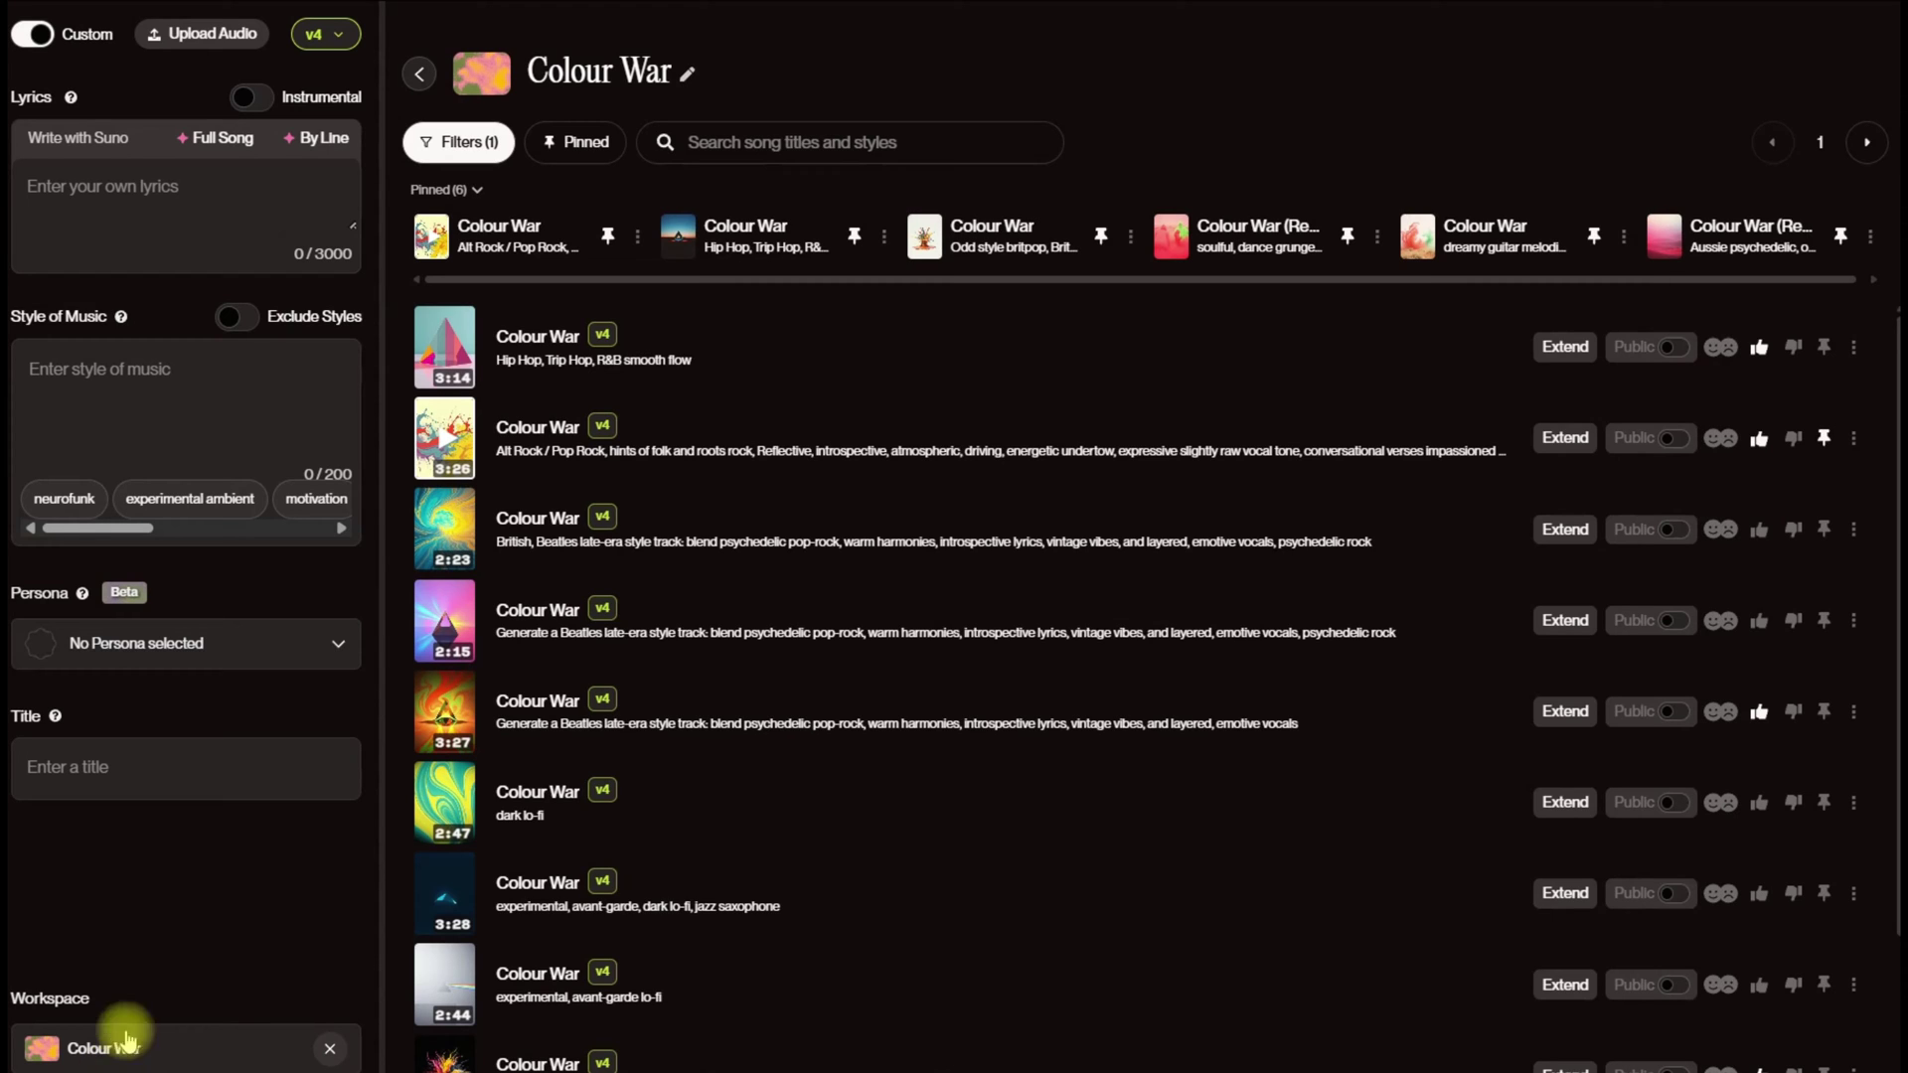
click(416, 75)
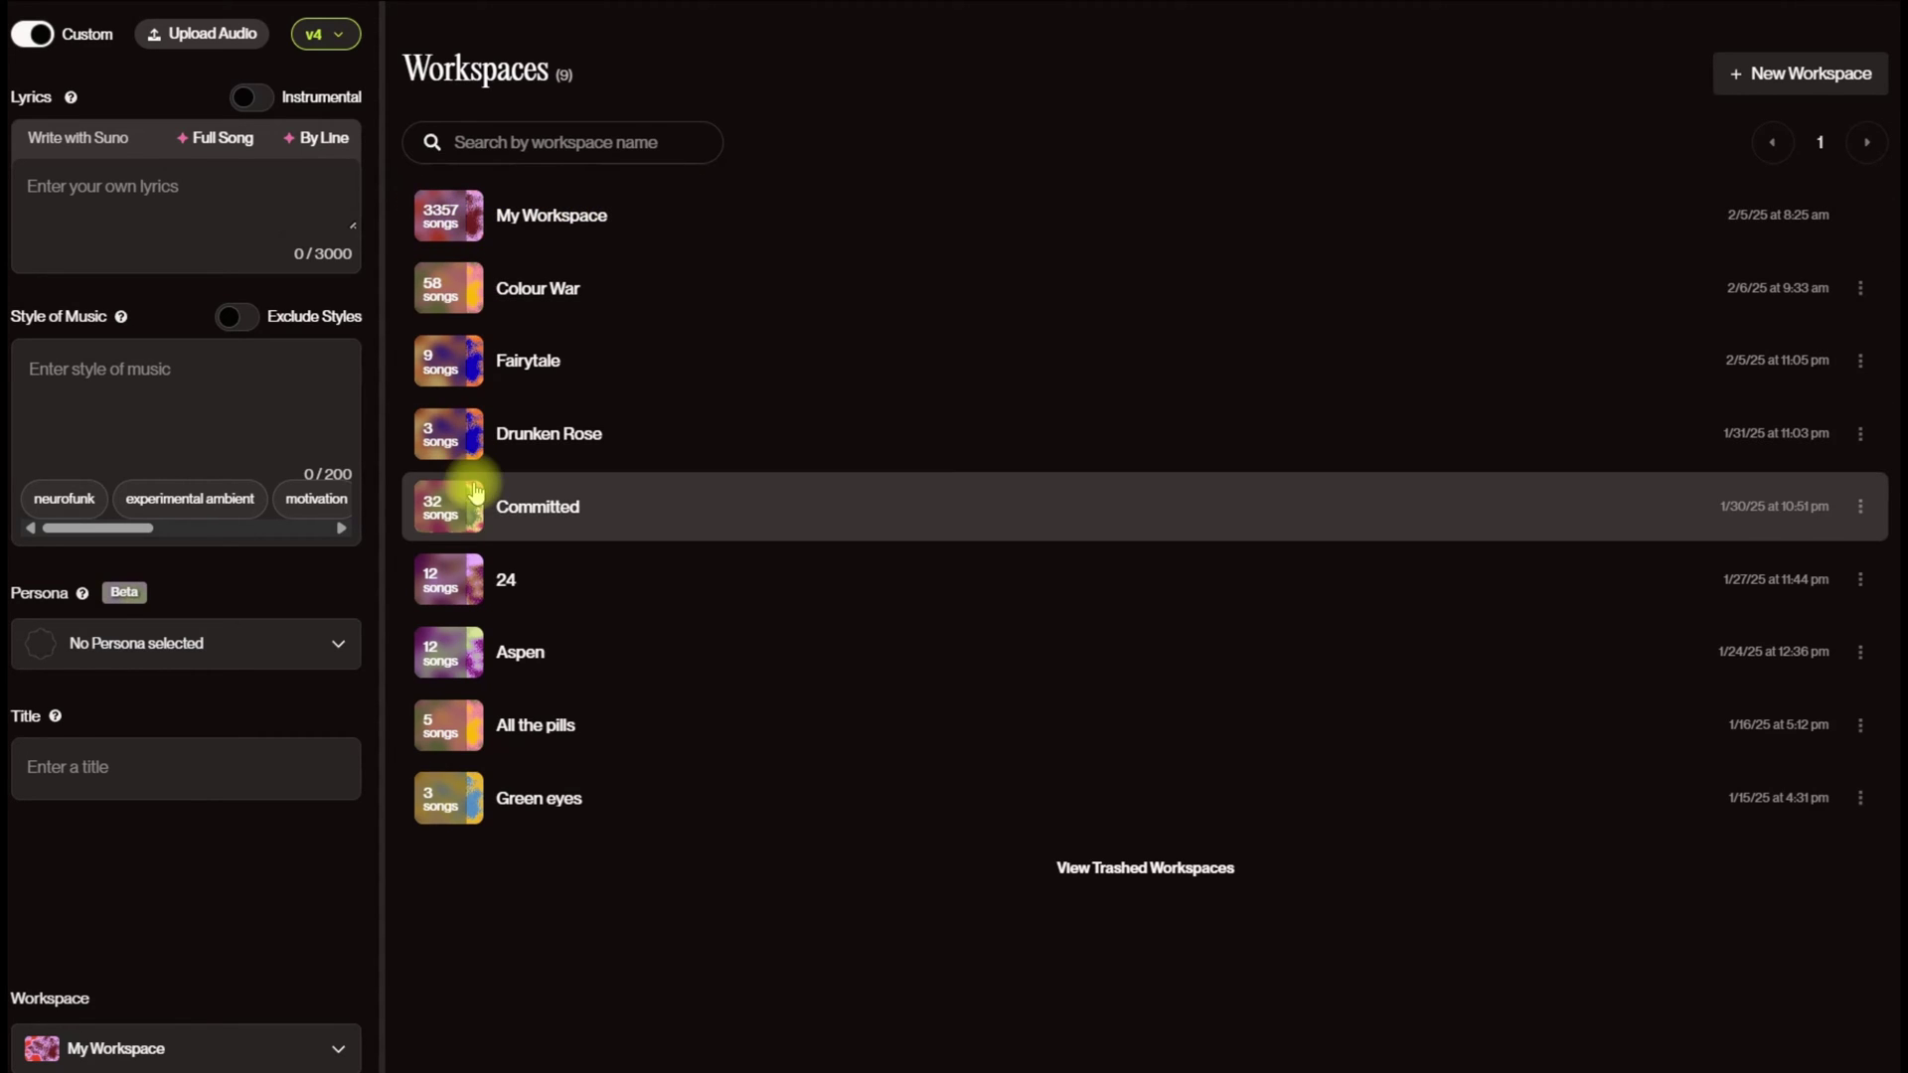
click(540, 288)
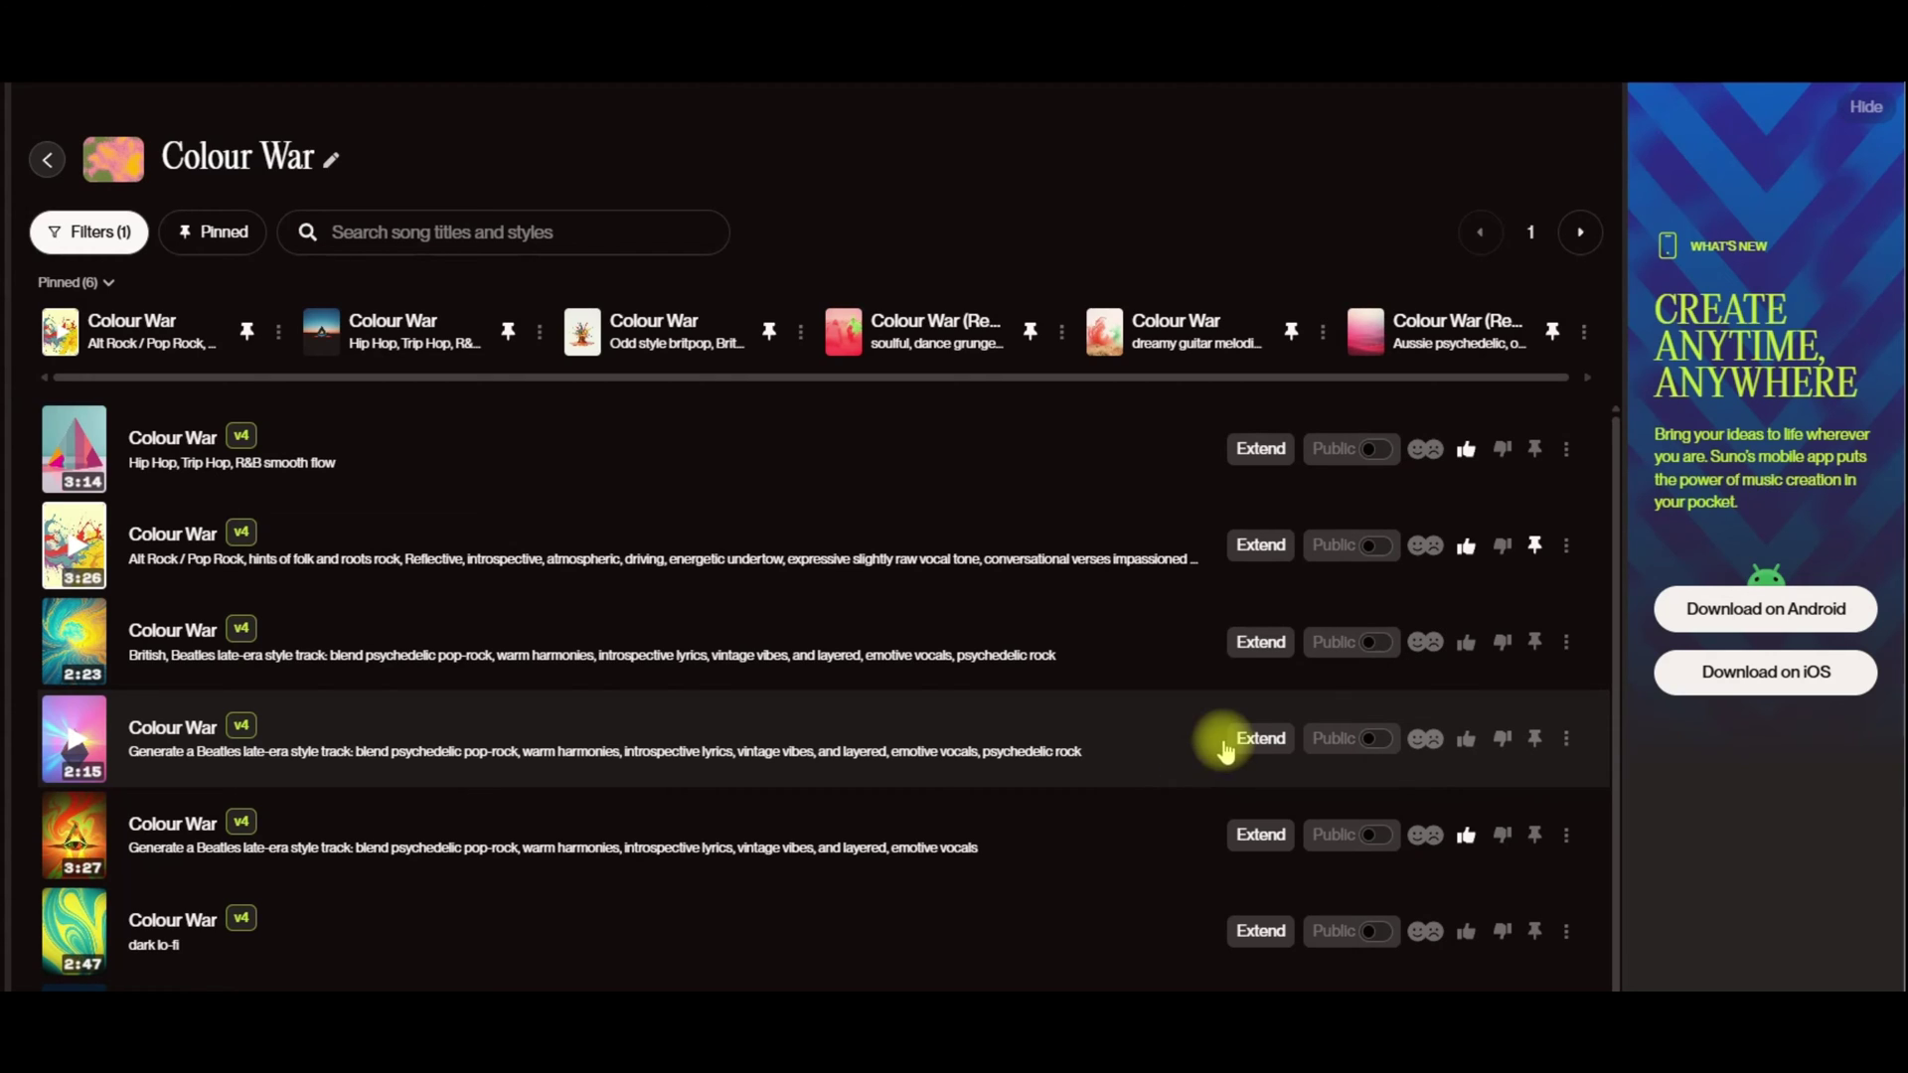
click(1535, 547)
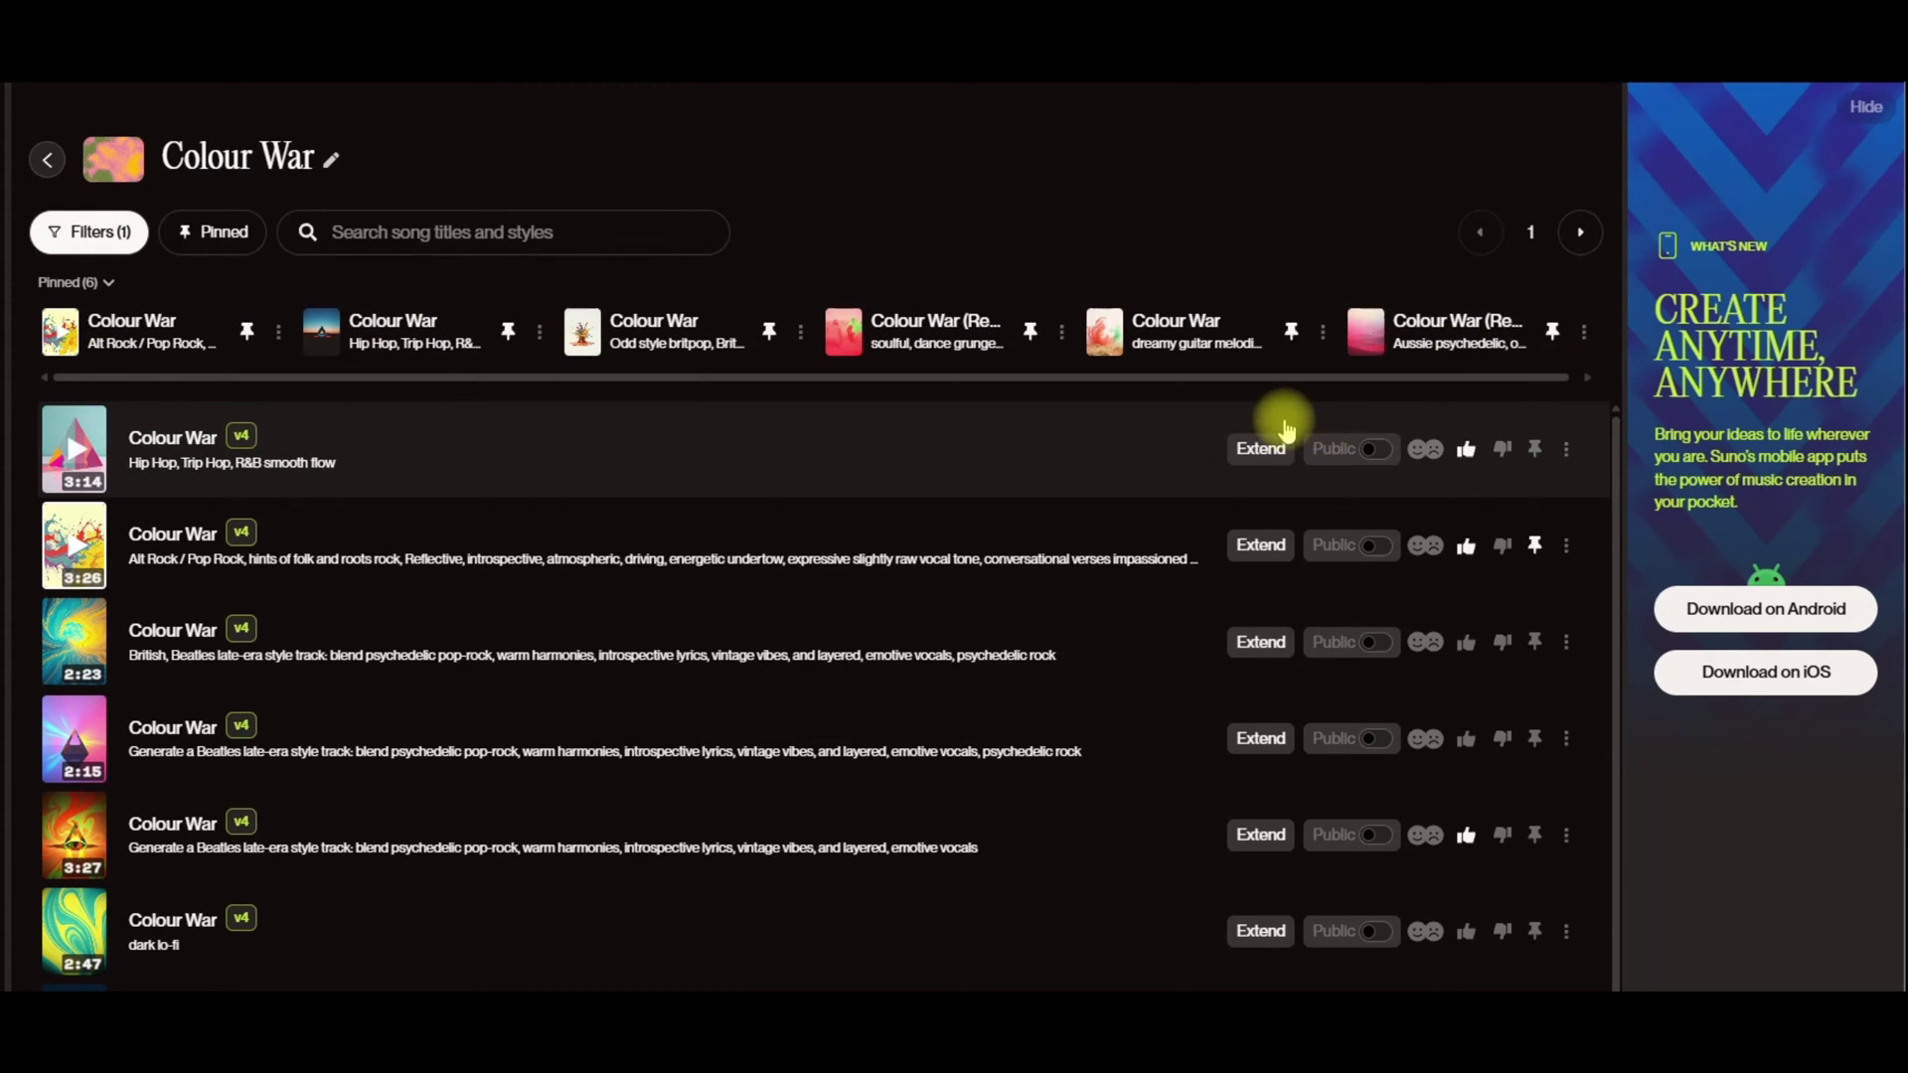
Step: Show only pinned songs, return to all songs, and bring up the filter options
click(202, 232)
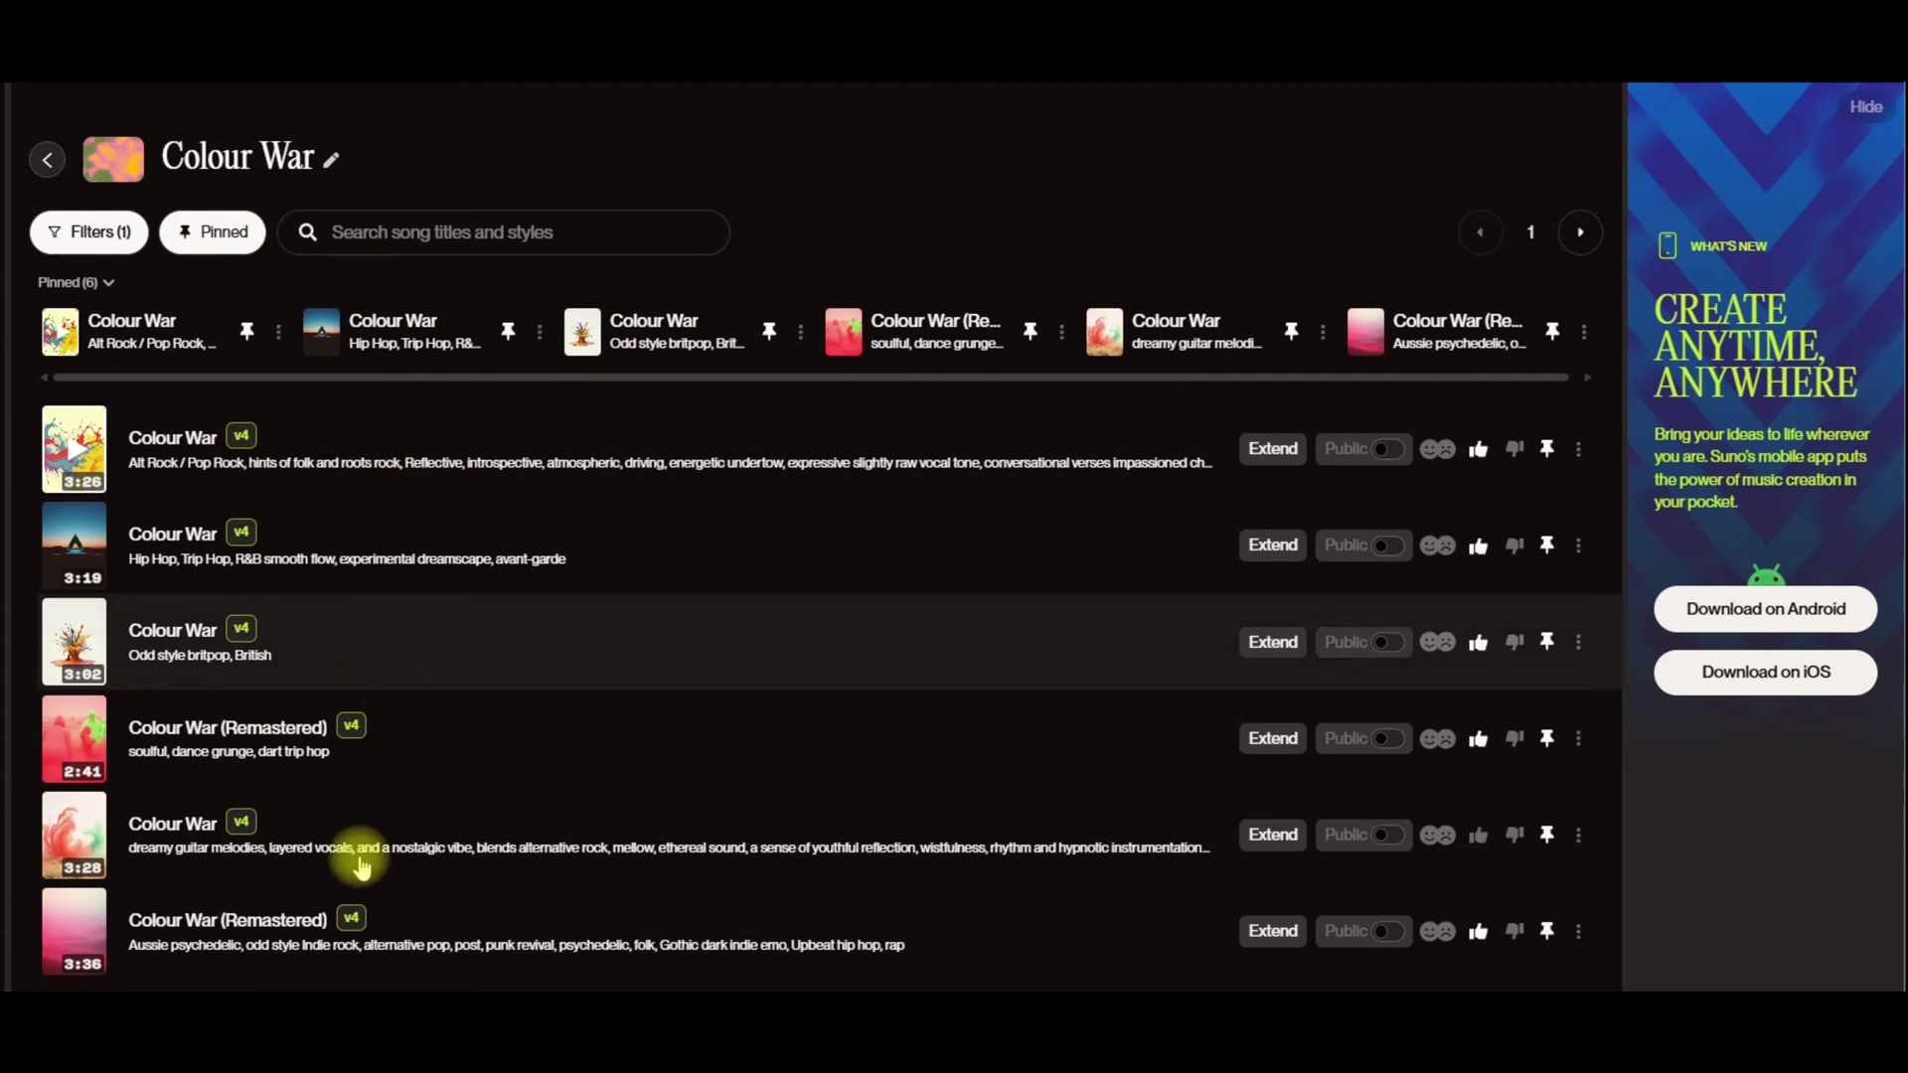
click(212, 231)
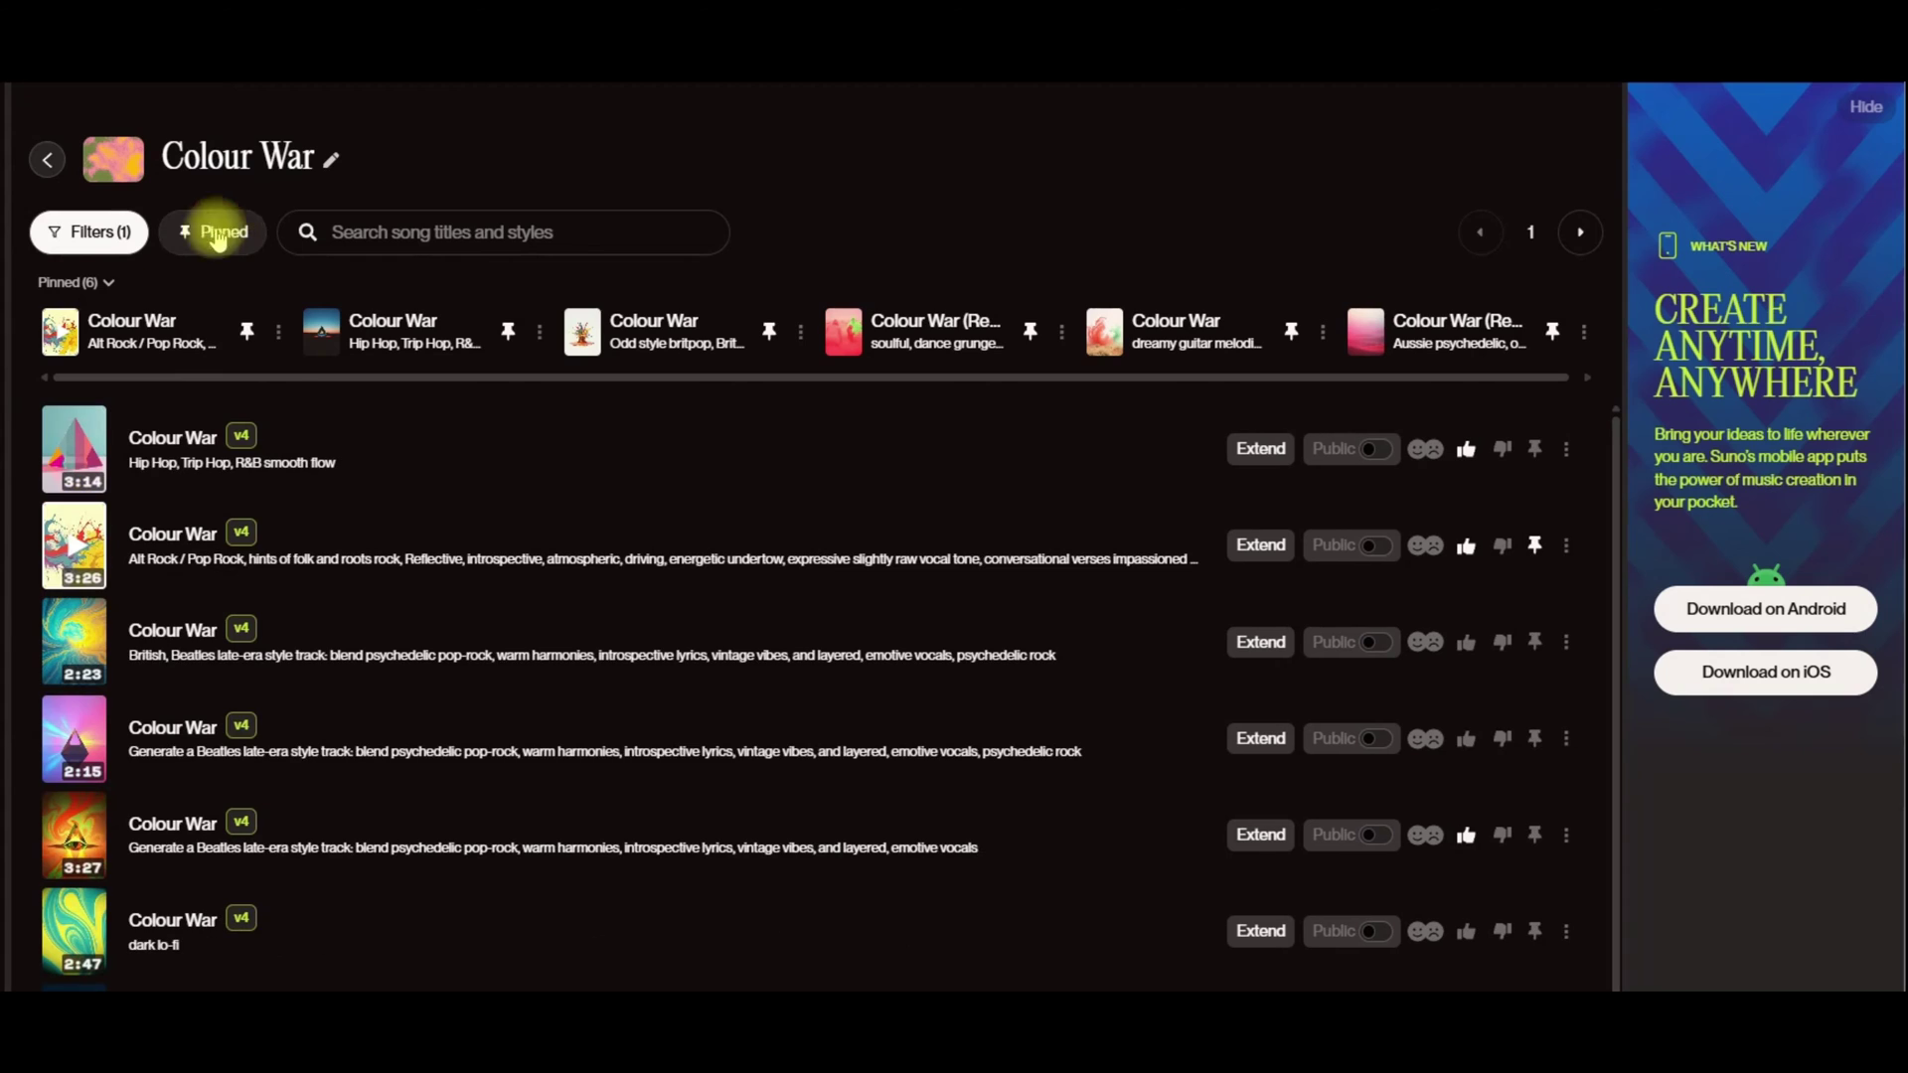
click(85, 234)
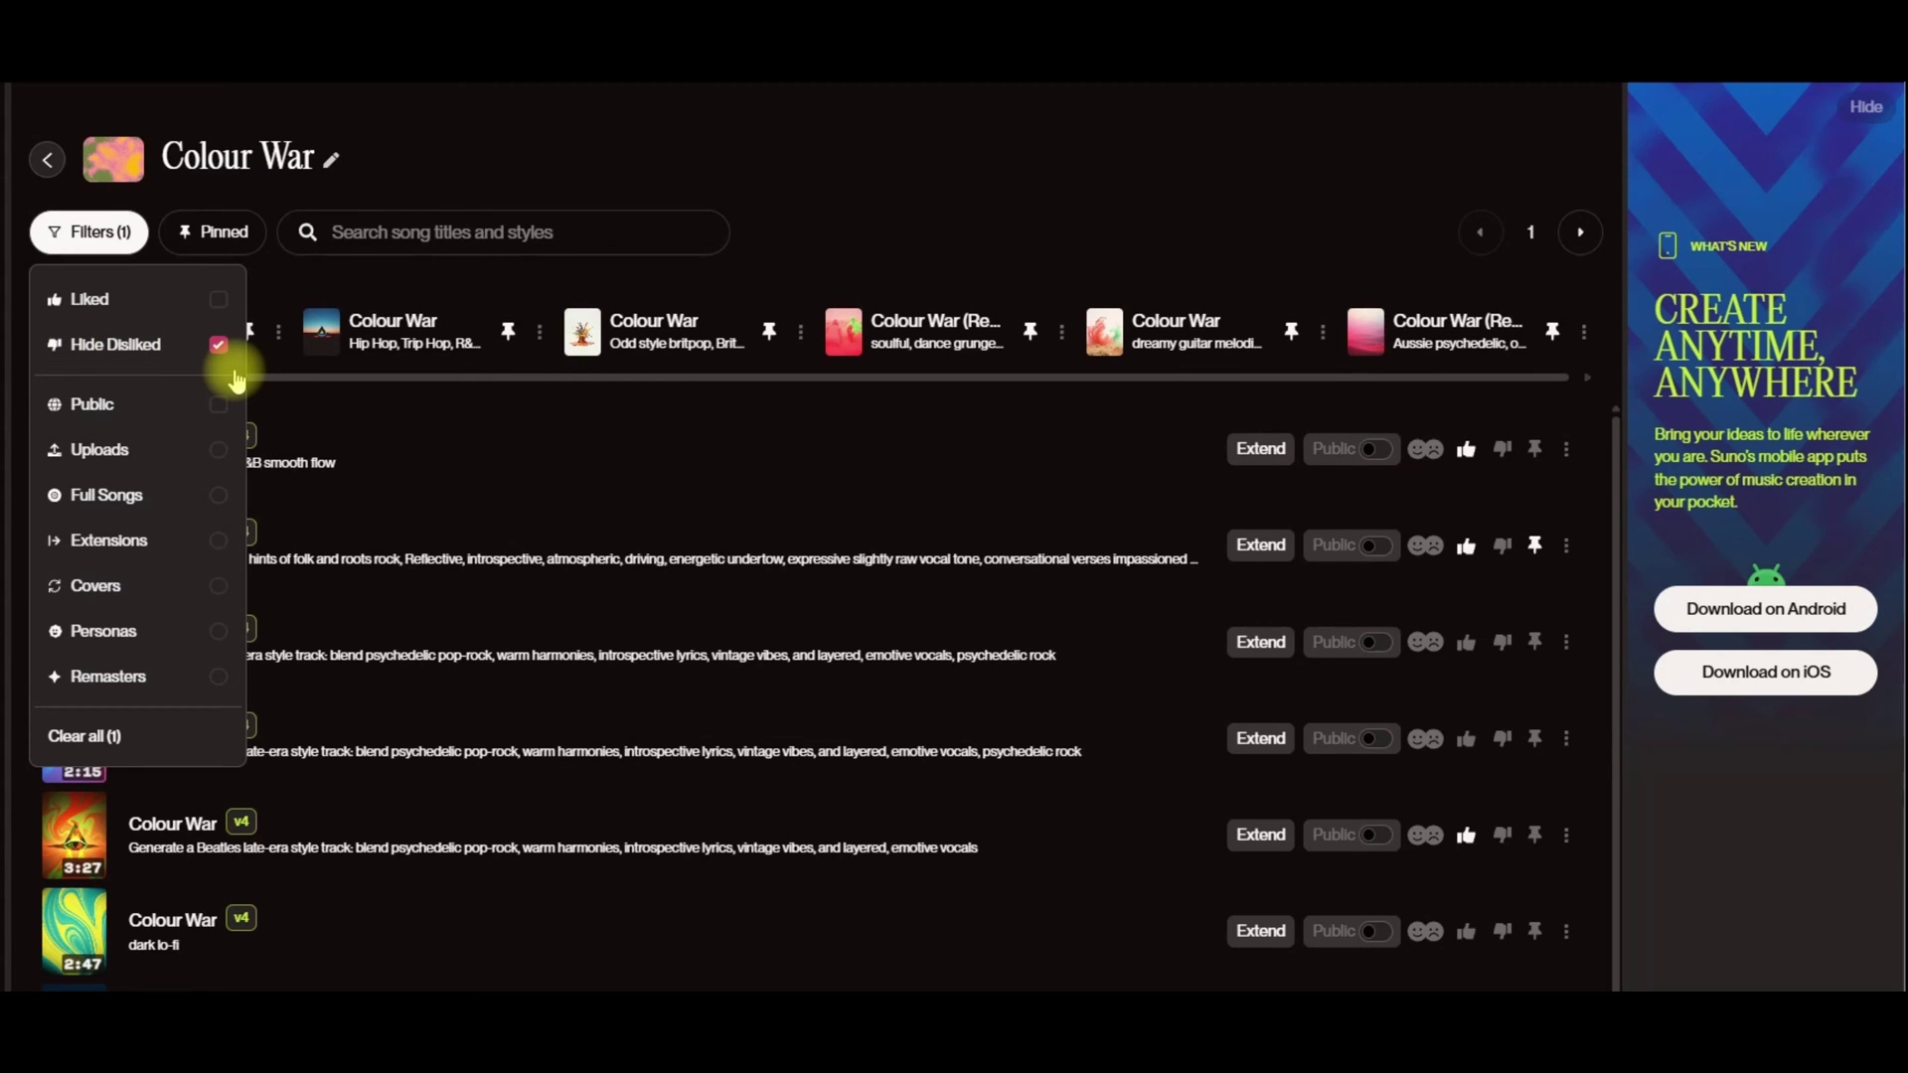
Step: Try the Liked filter, remove it, and filter the list to Extensions only
click(220, 300)
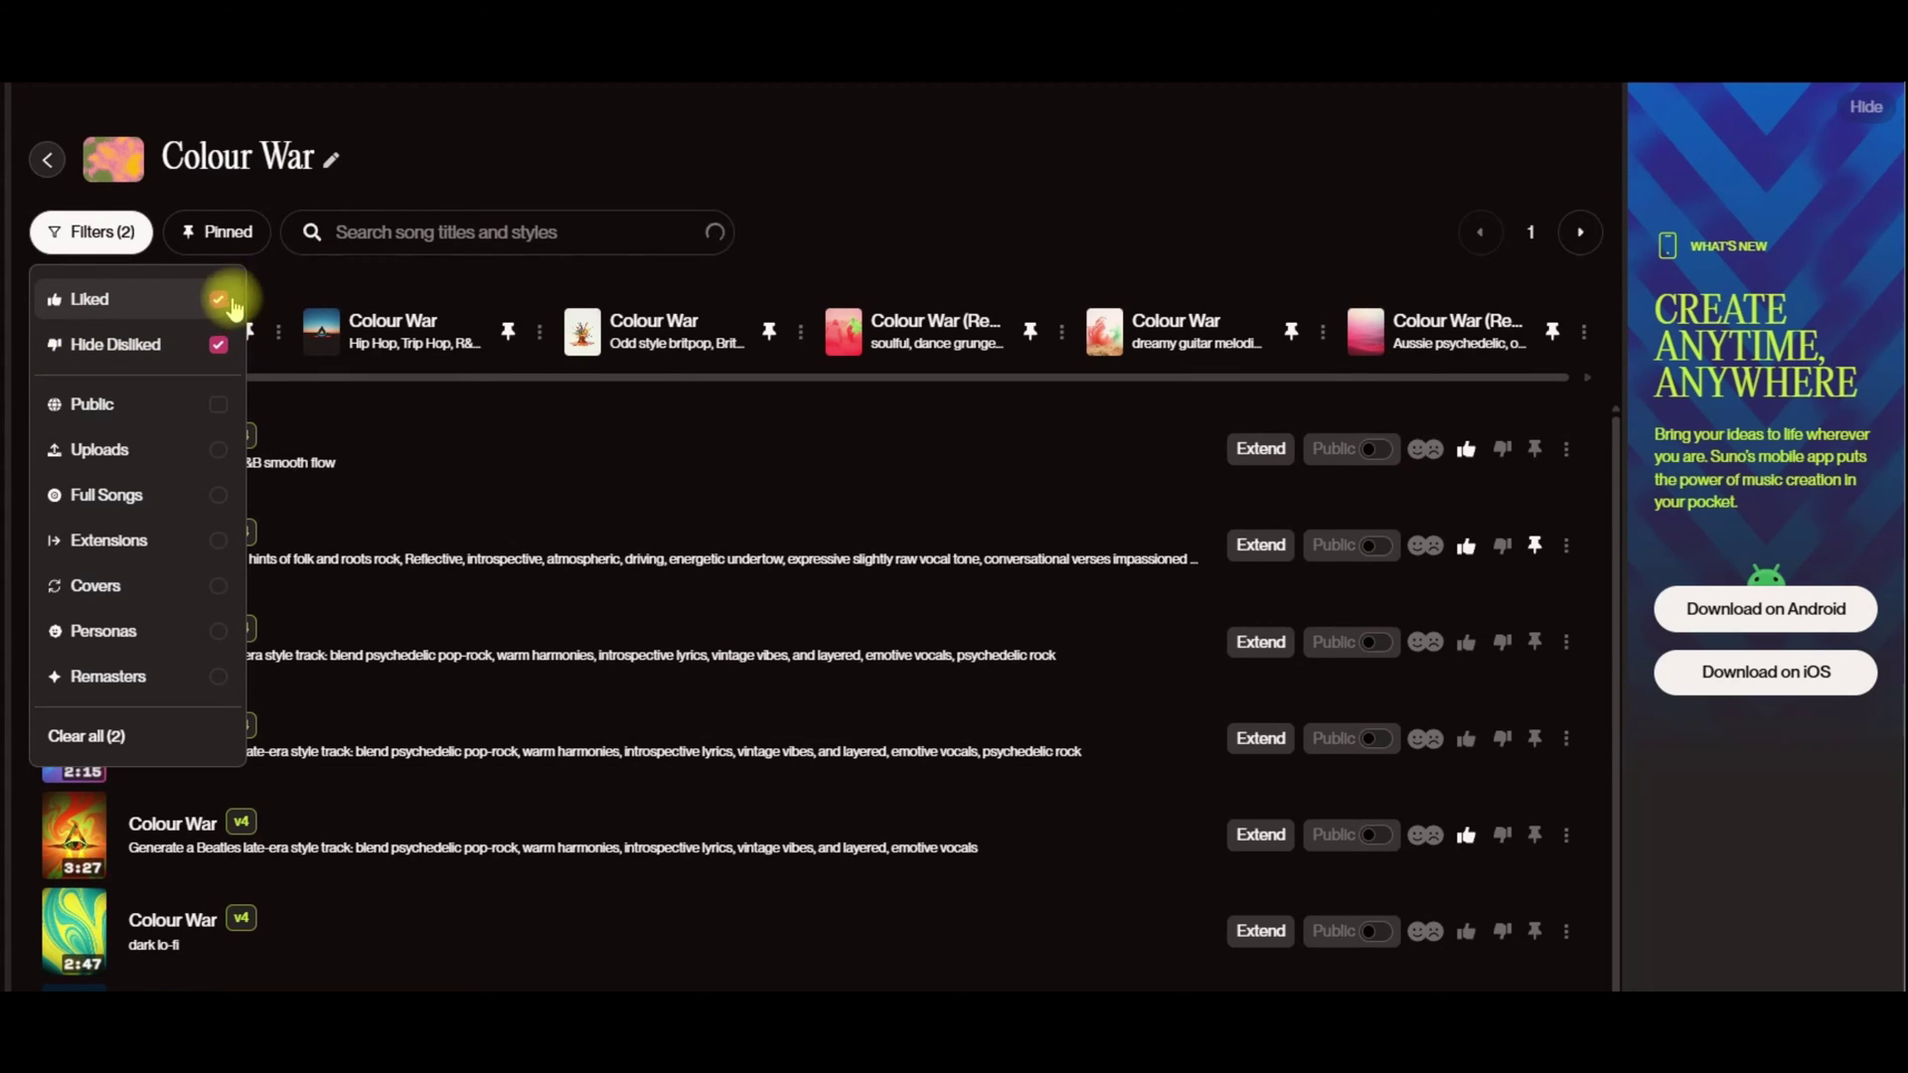
click(850, 241)
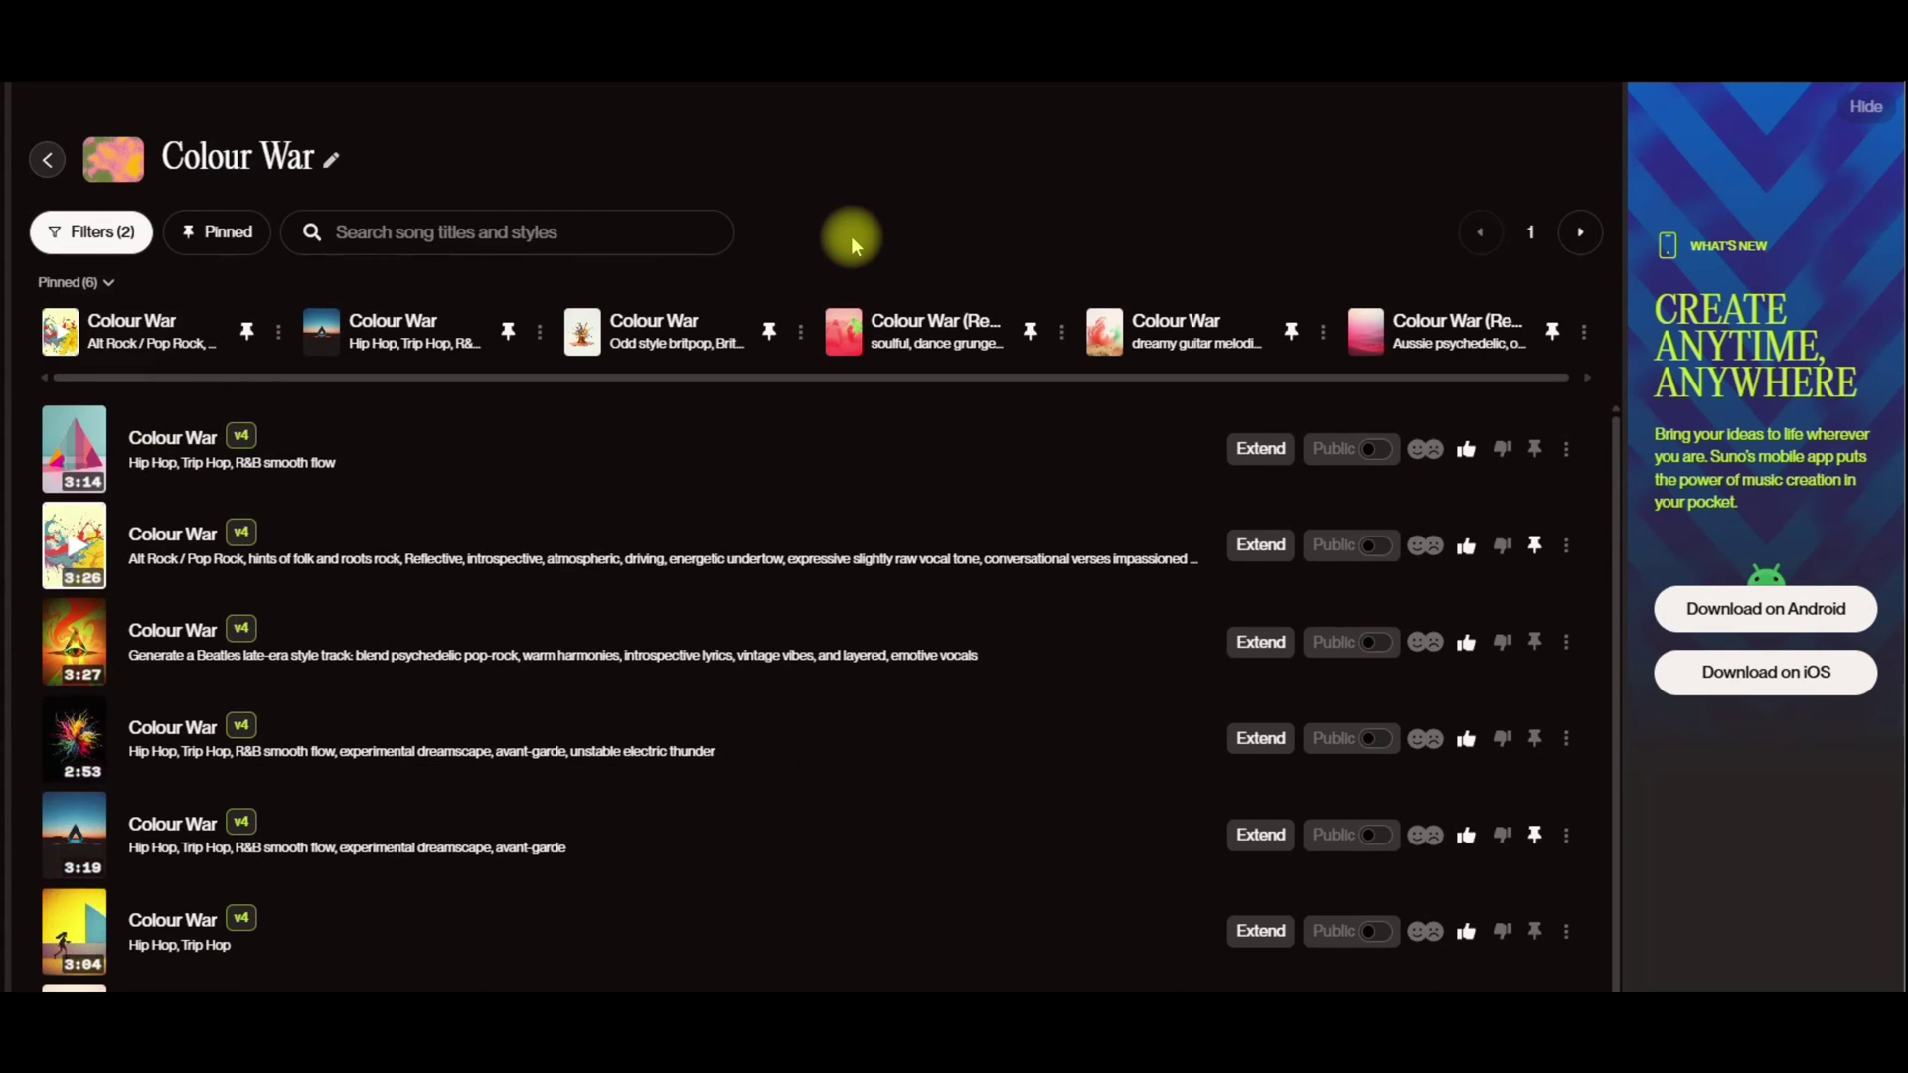
scroll(711, 636, down, 5)
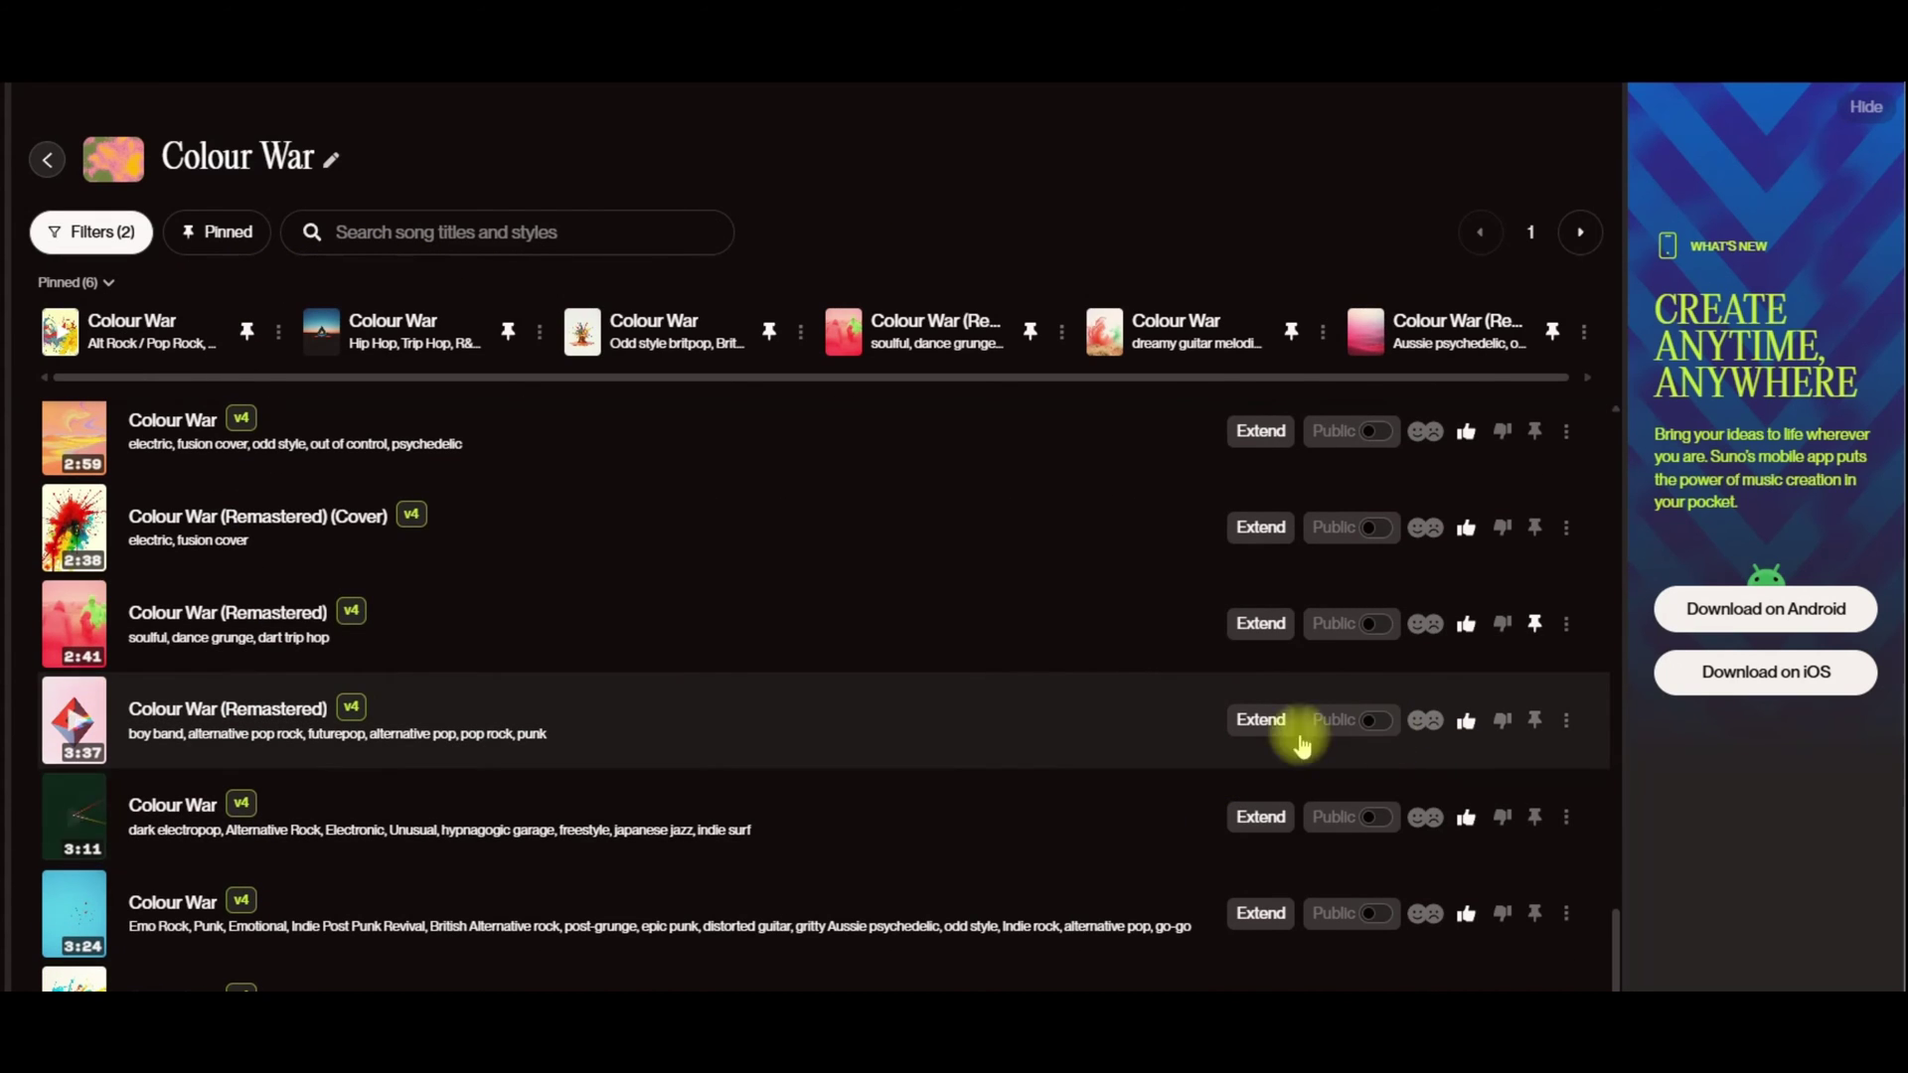
scroll(307, 460, up, 10)
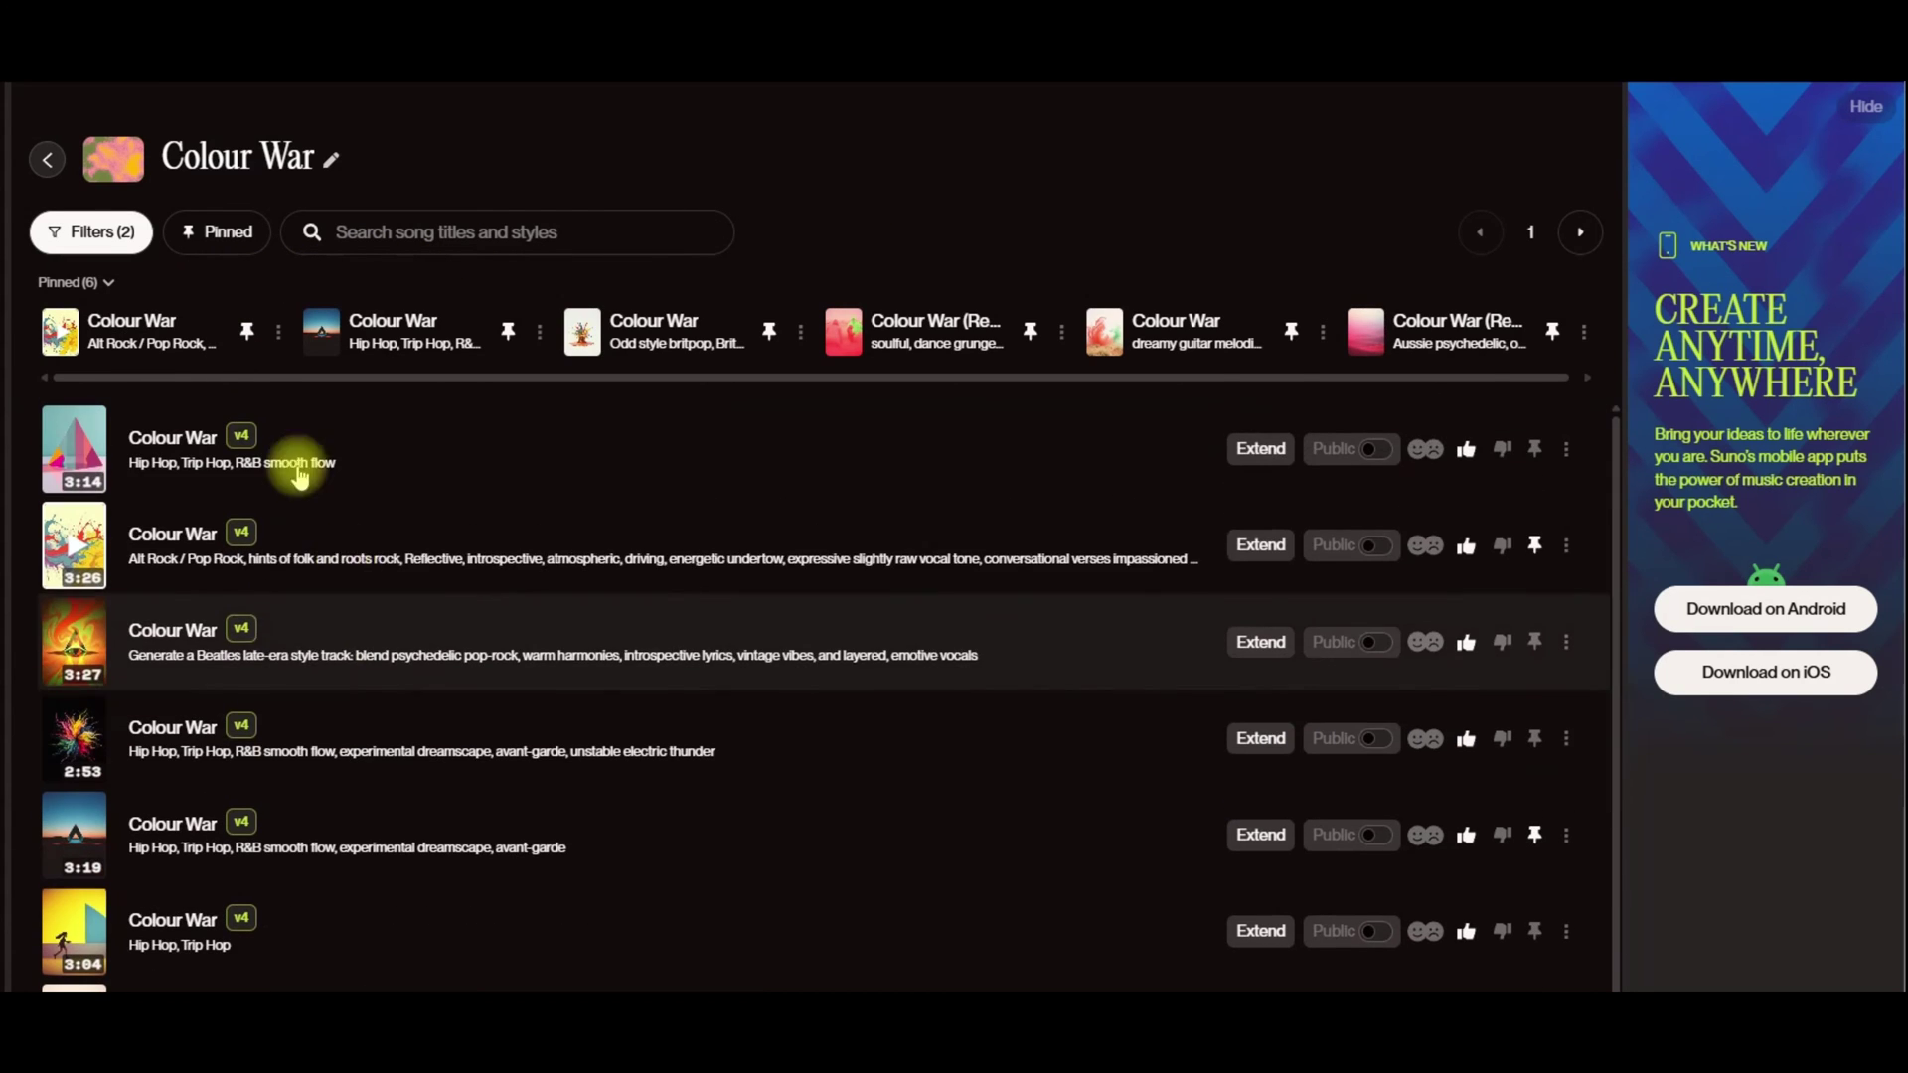
click(82, 223)
click(221, 299)
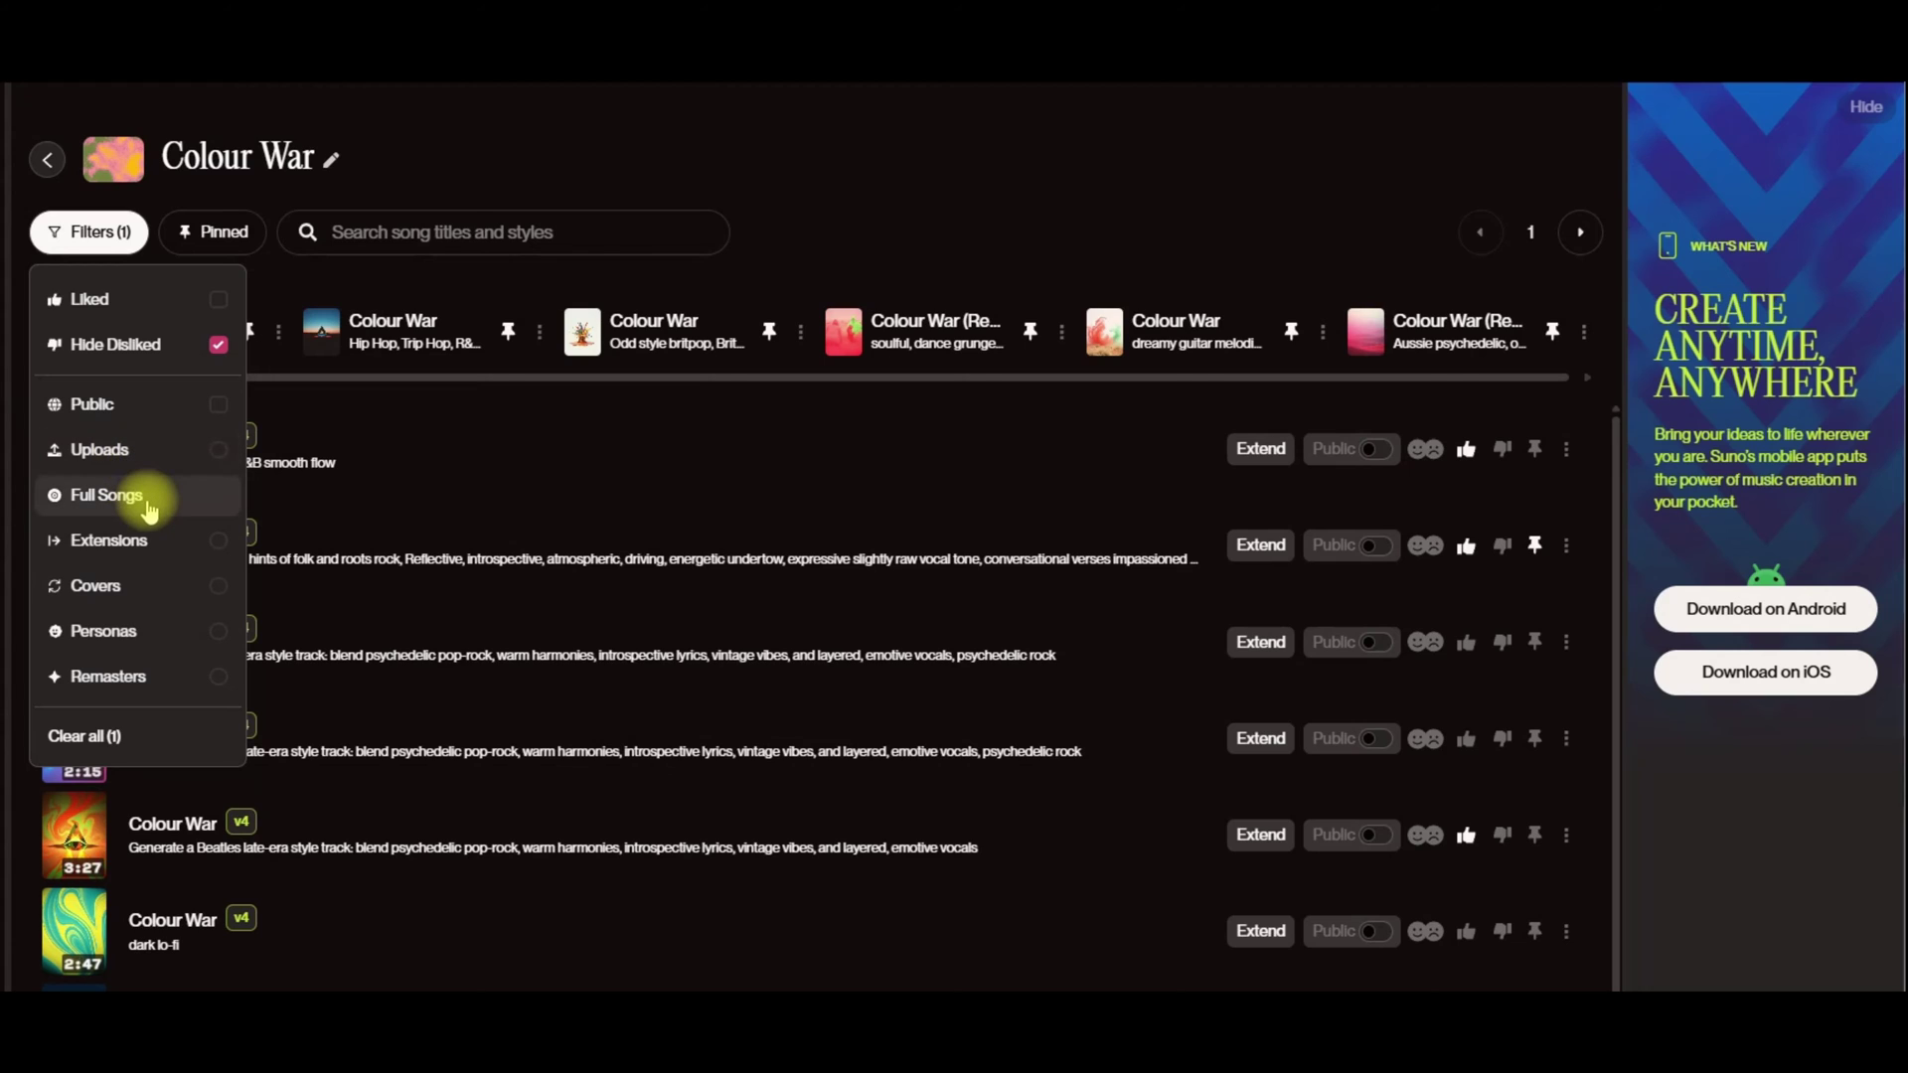
click(157, 545)
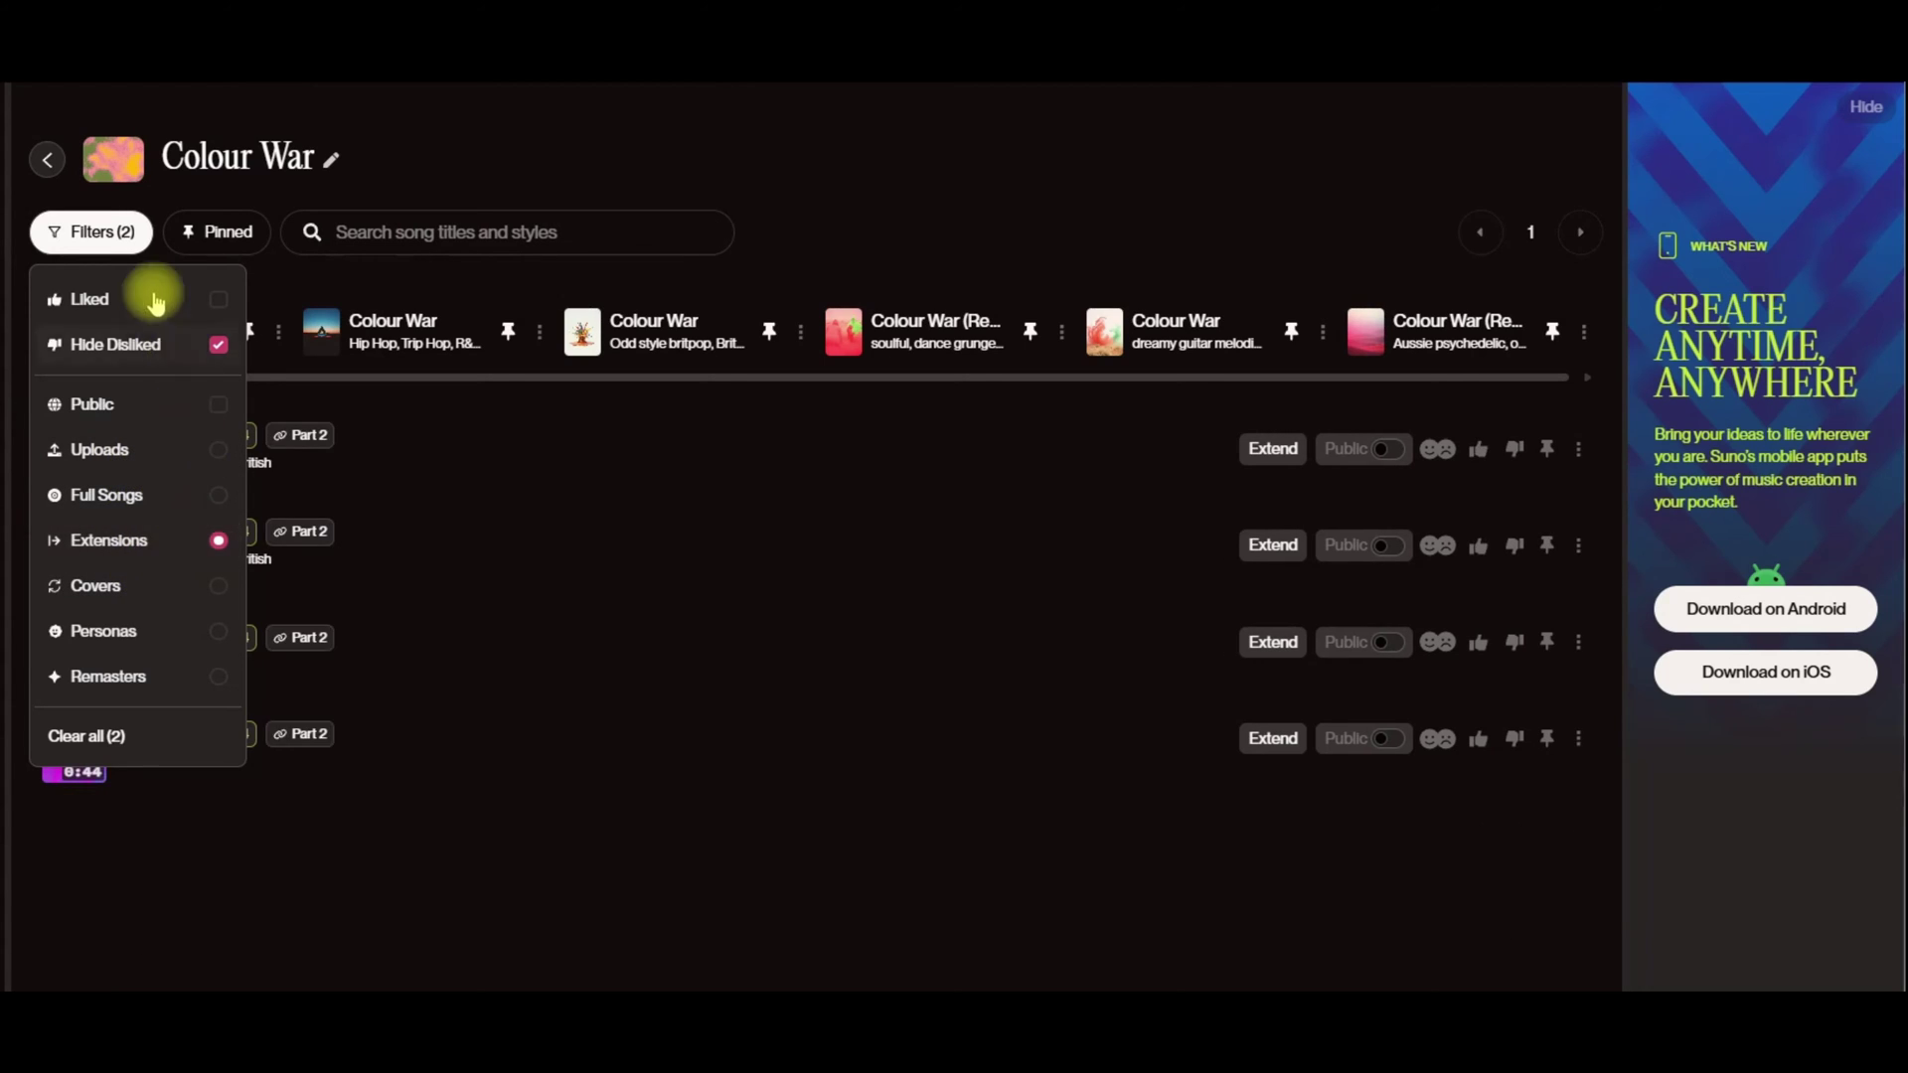
click(562, 139)
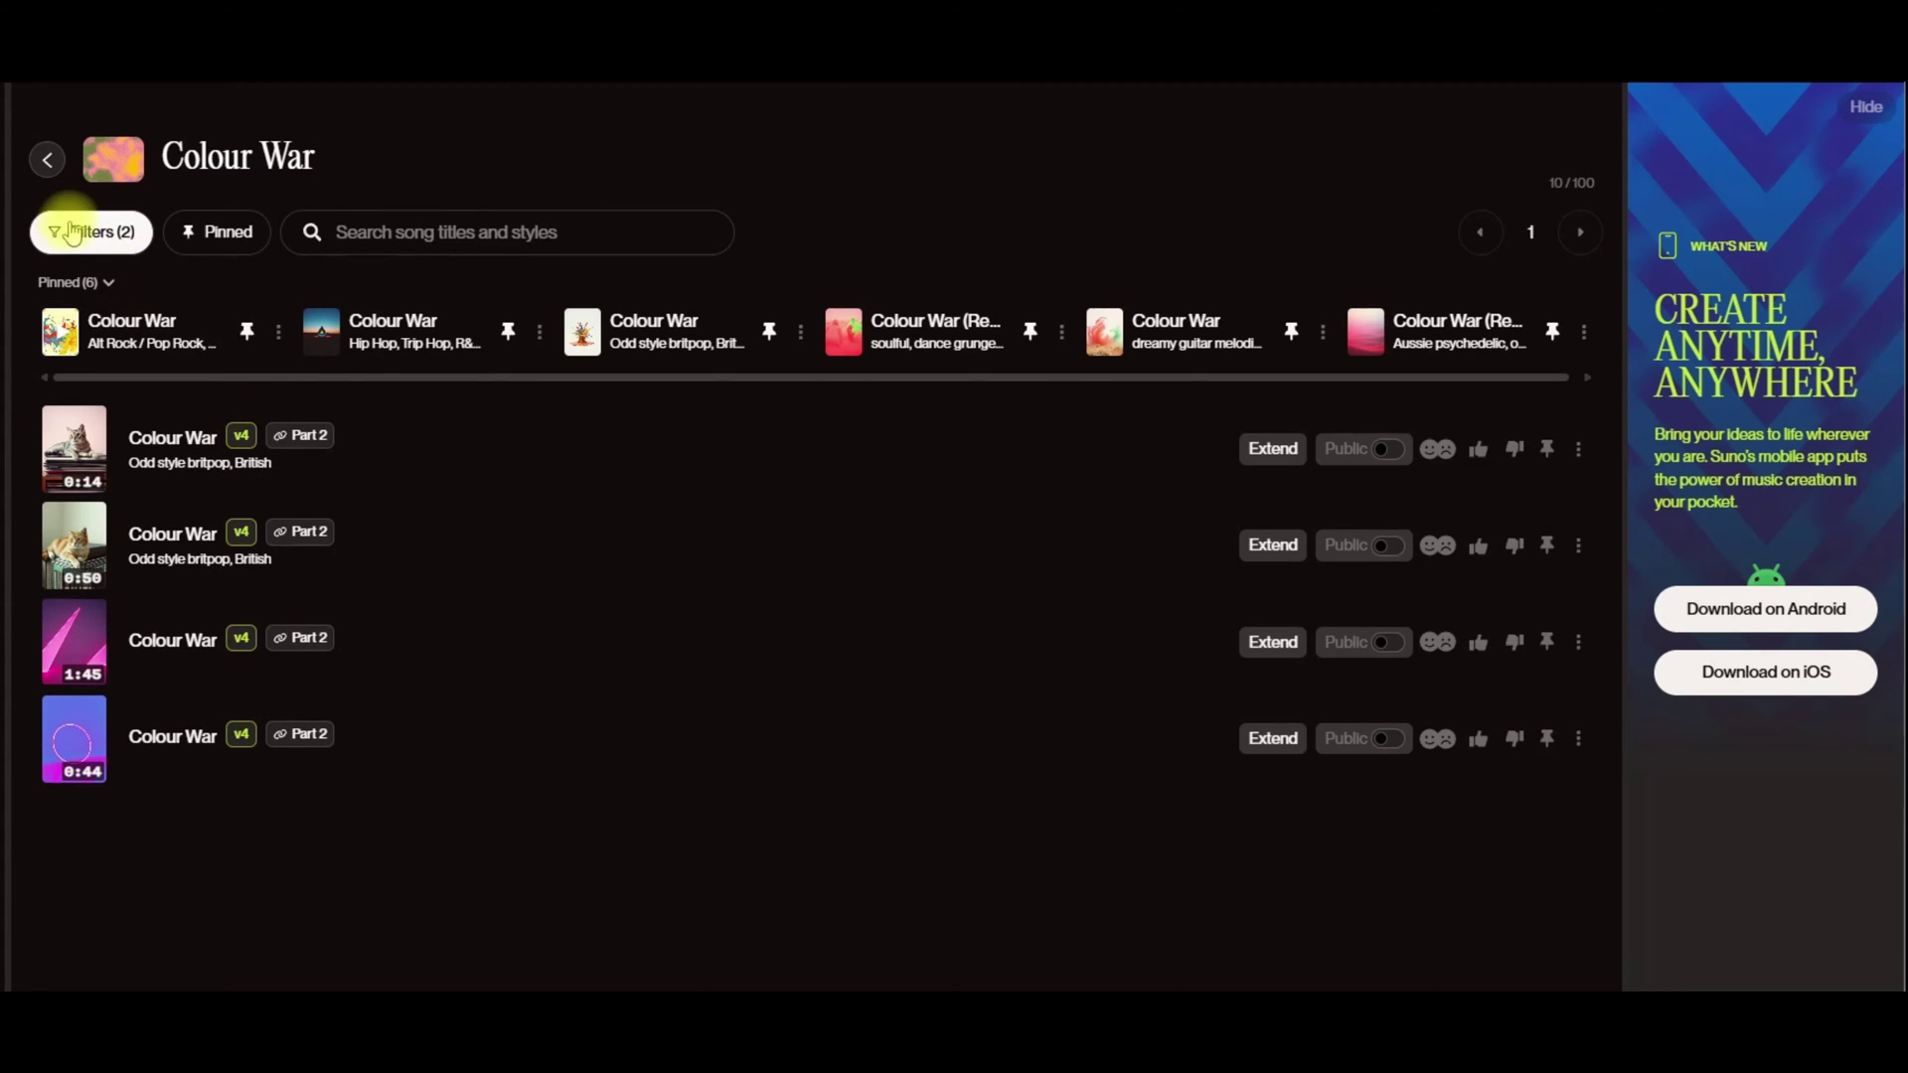
Step: Check Full Songs (no matches), clear it, and re-select Extensions
click(96, 237)
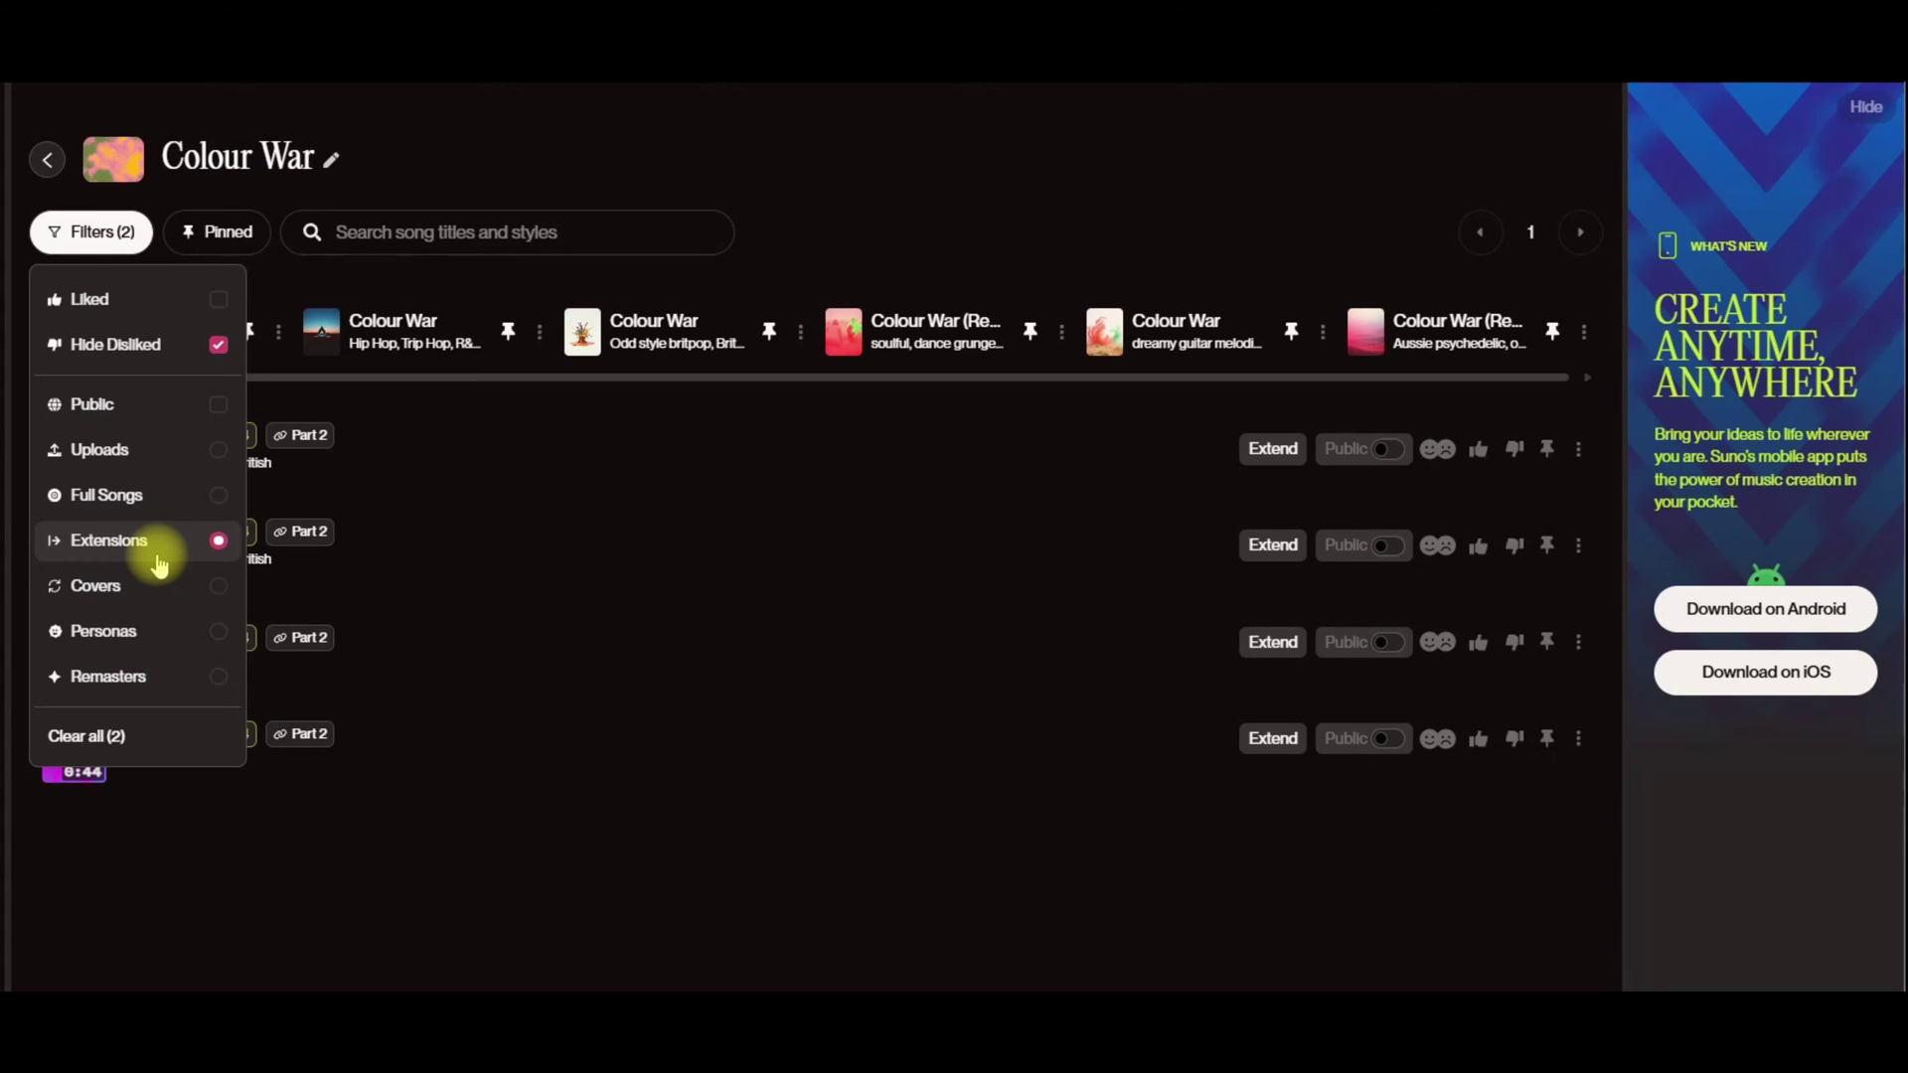
click(175, 500)
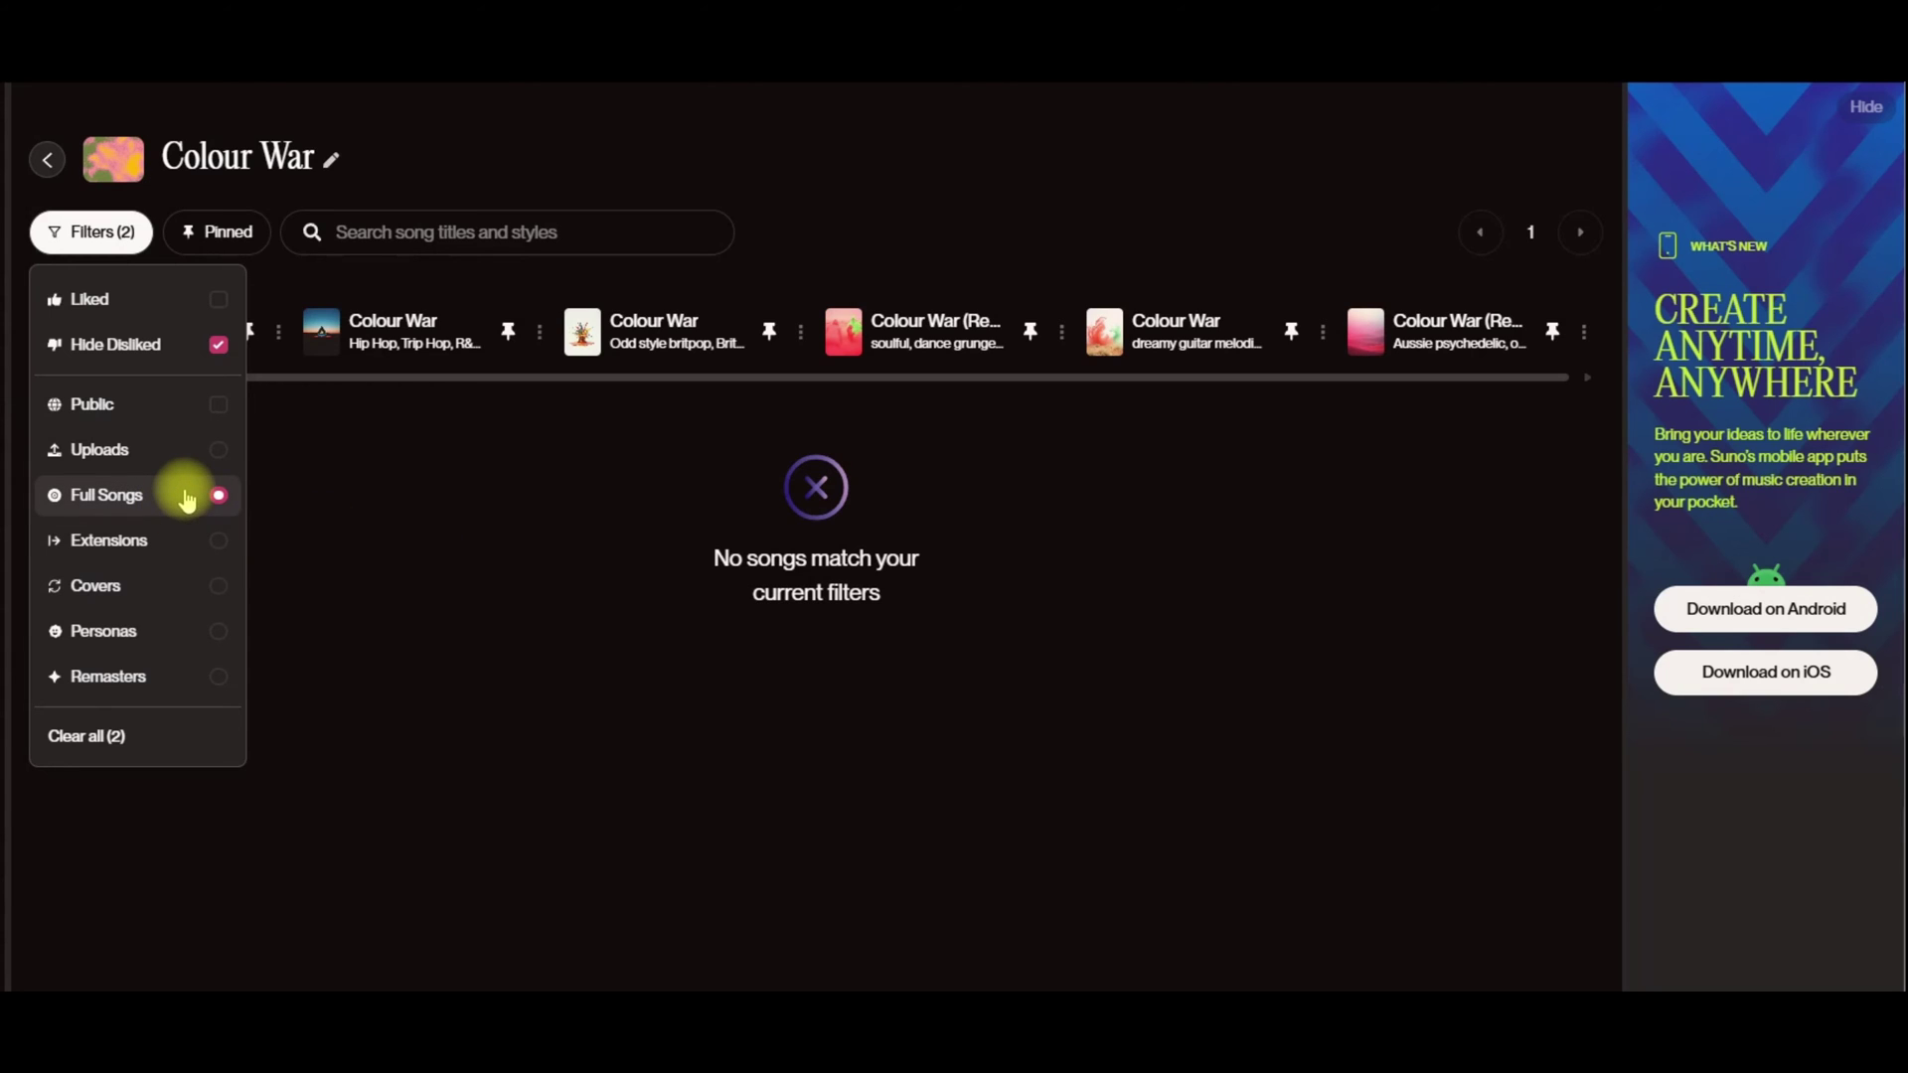
click(187, 499)
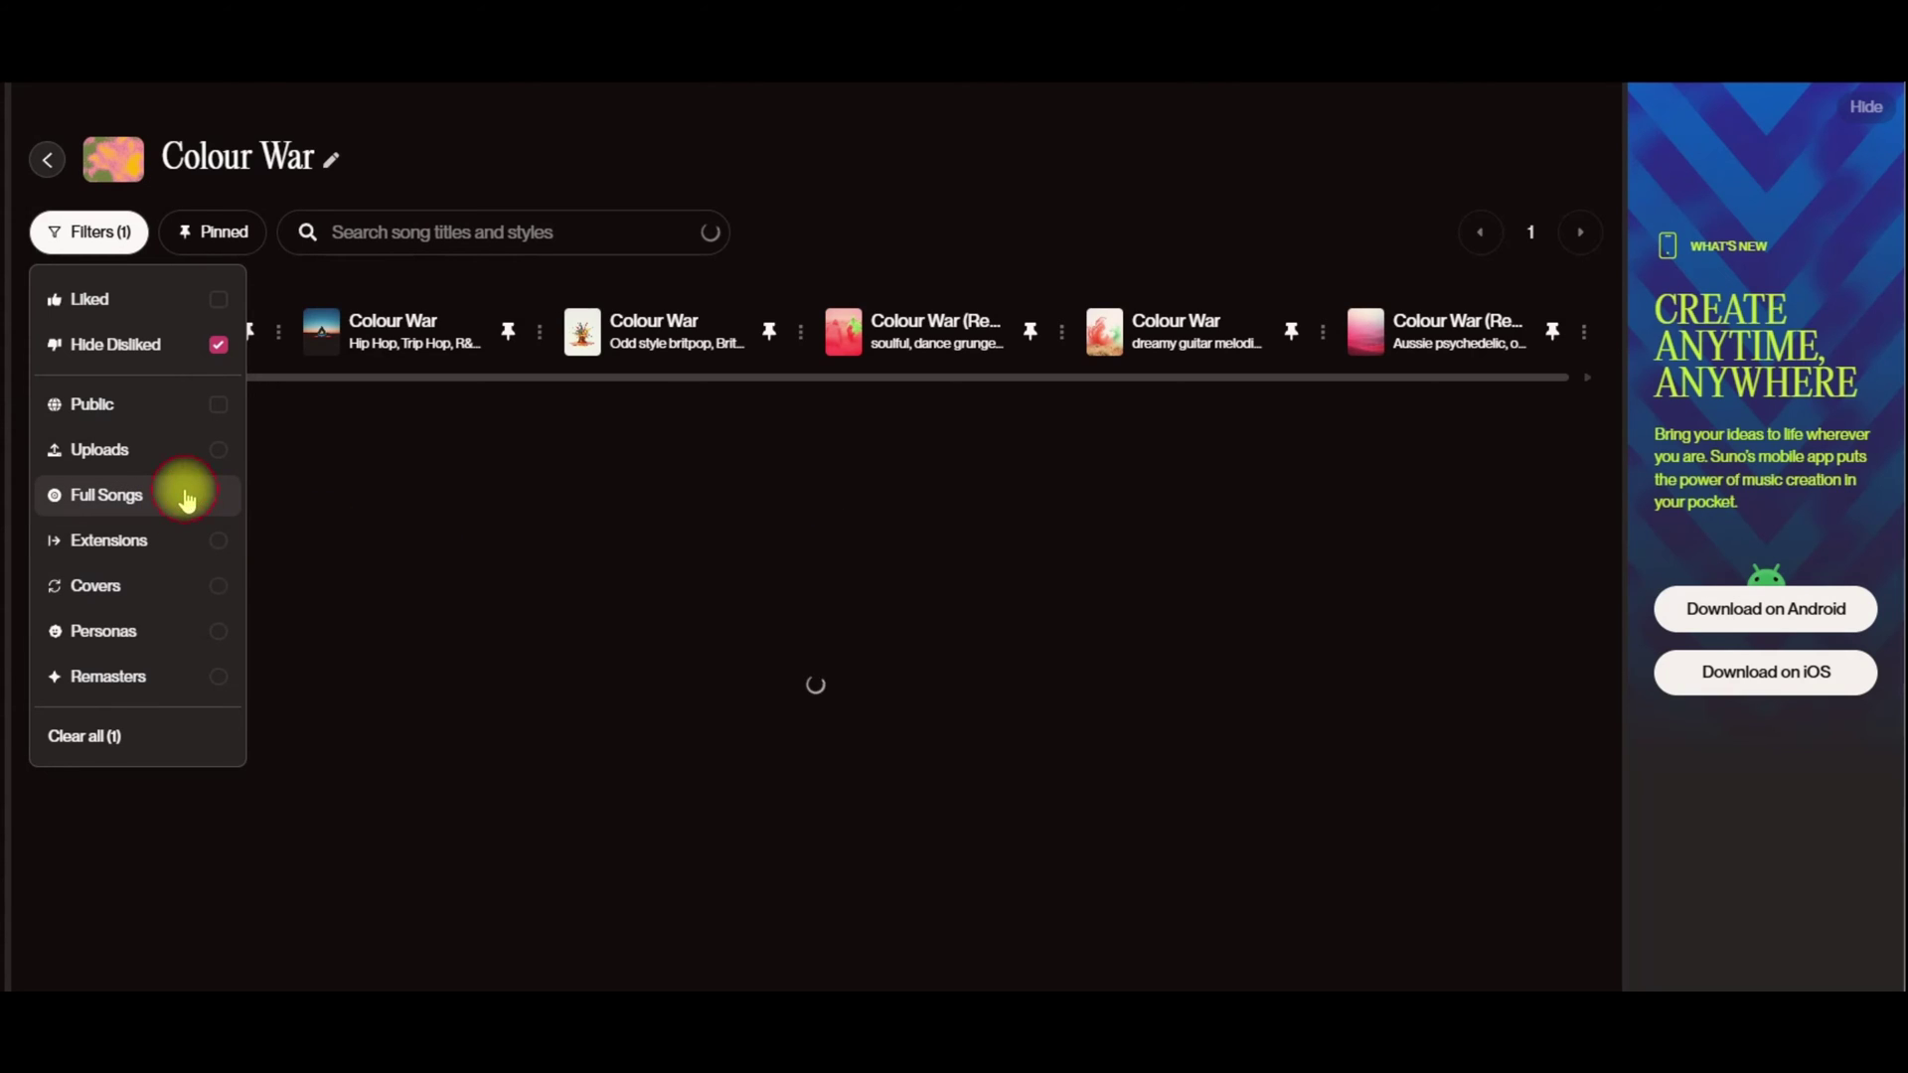
click(144, 547)
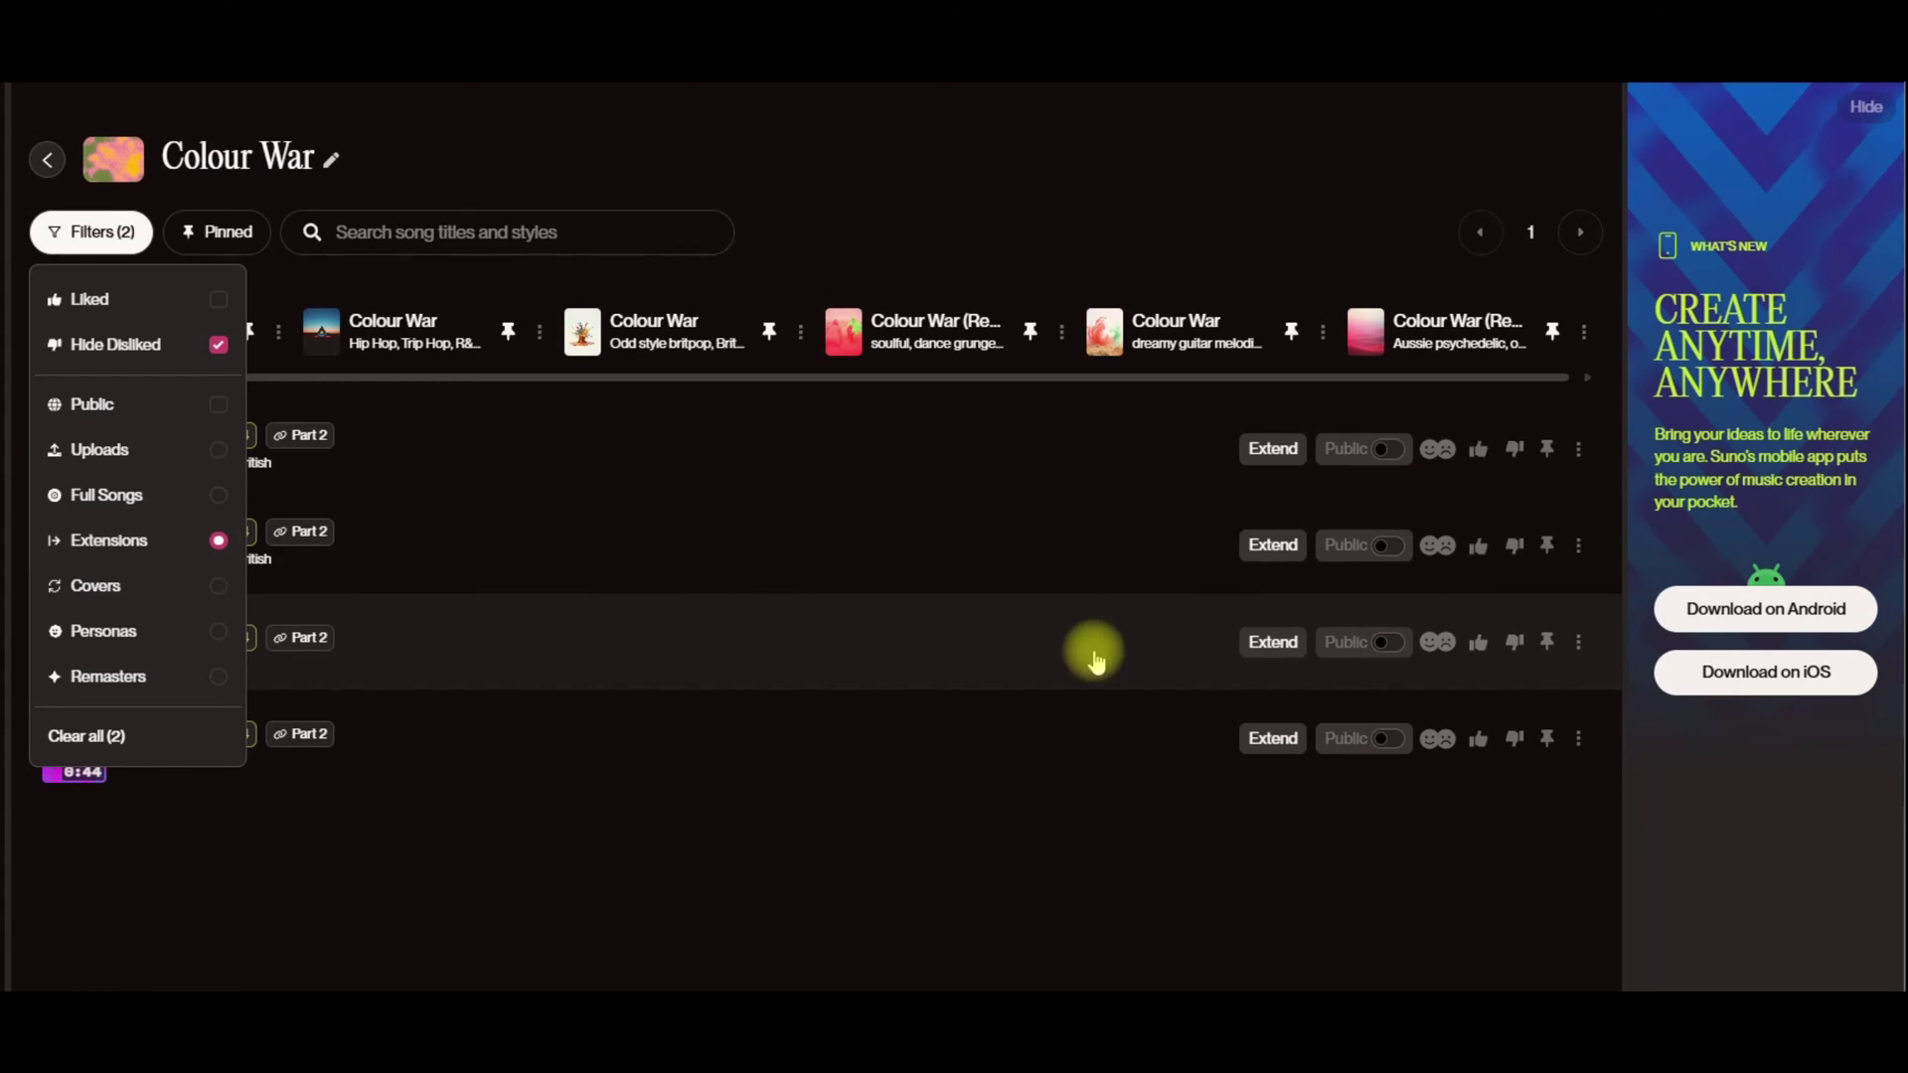
Step: Merge the first Part 2 extension with Get Whole Song, then view the new 2:41 full song
click(1578, 449)
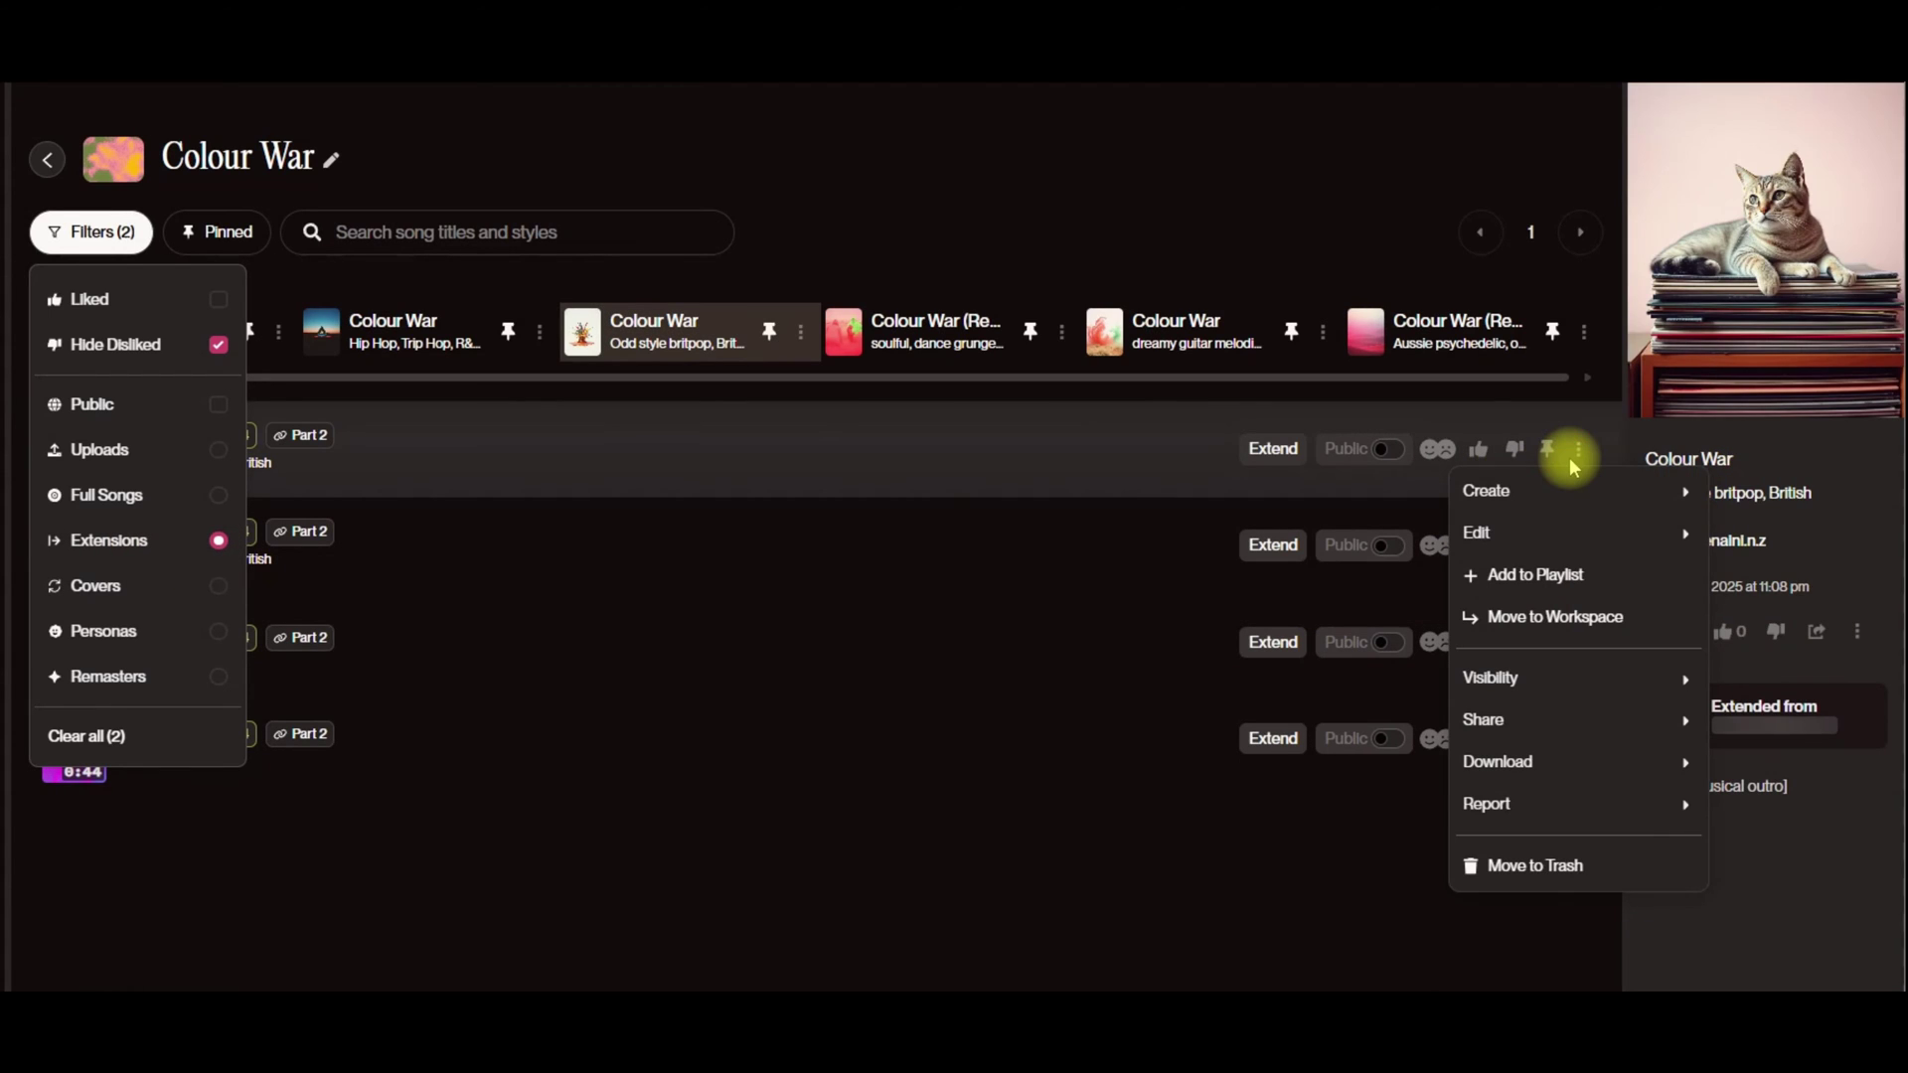
mouse_move(1578, 524)
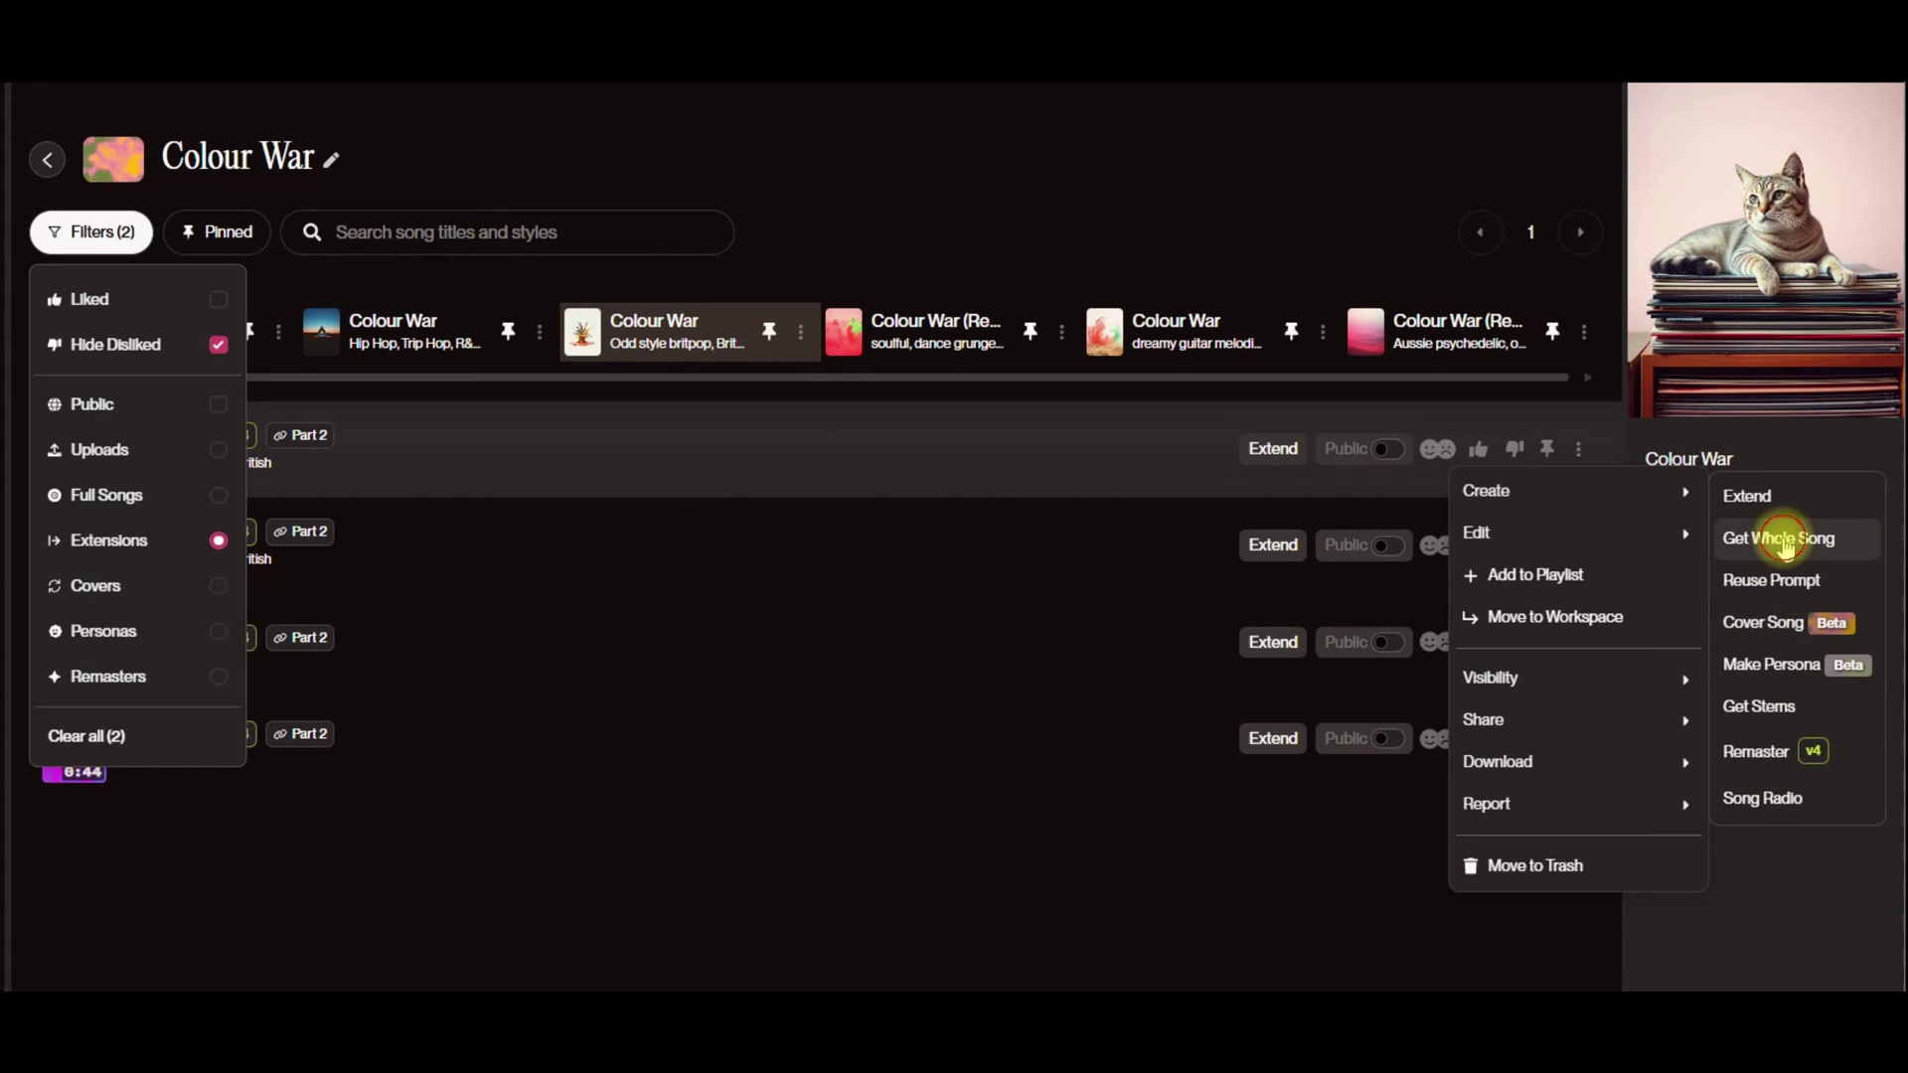
click(1786, 541)
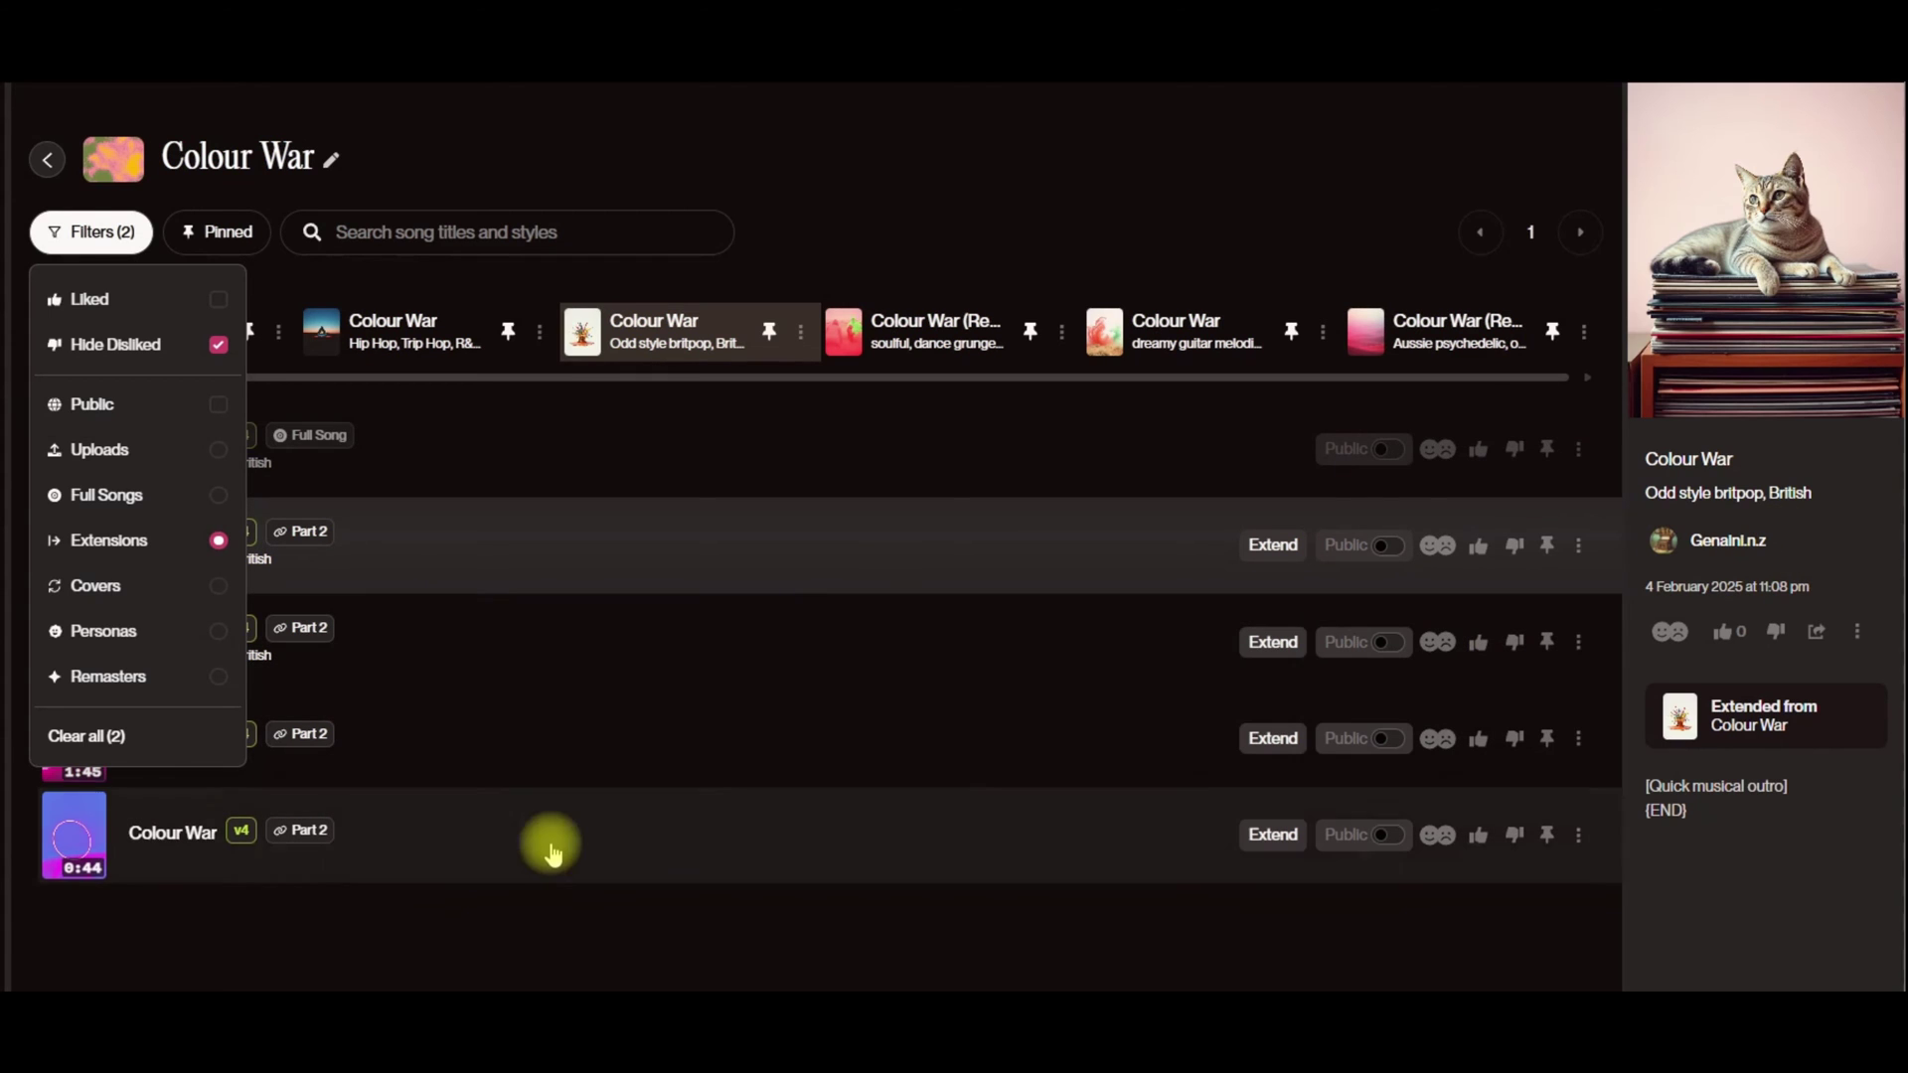
click(517, 449)
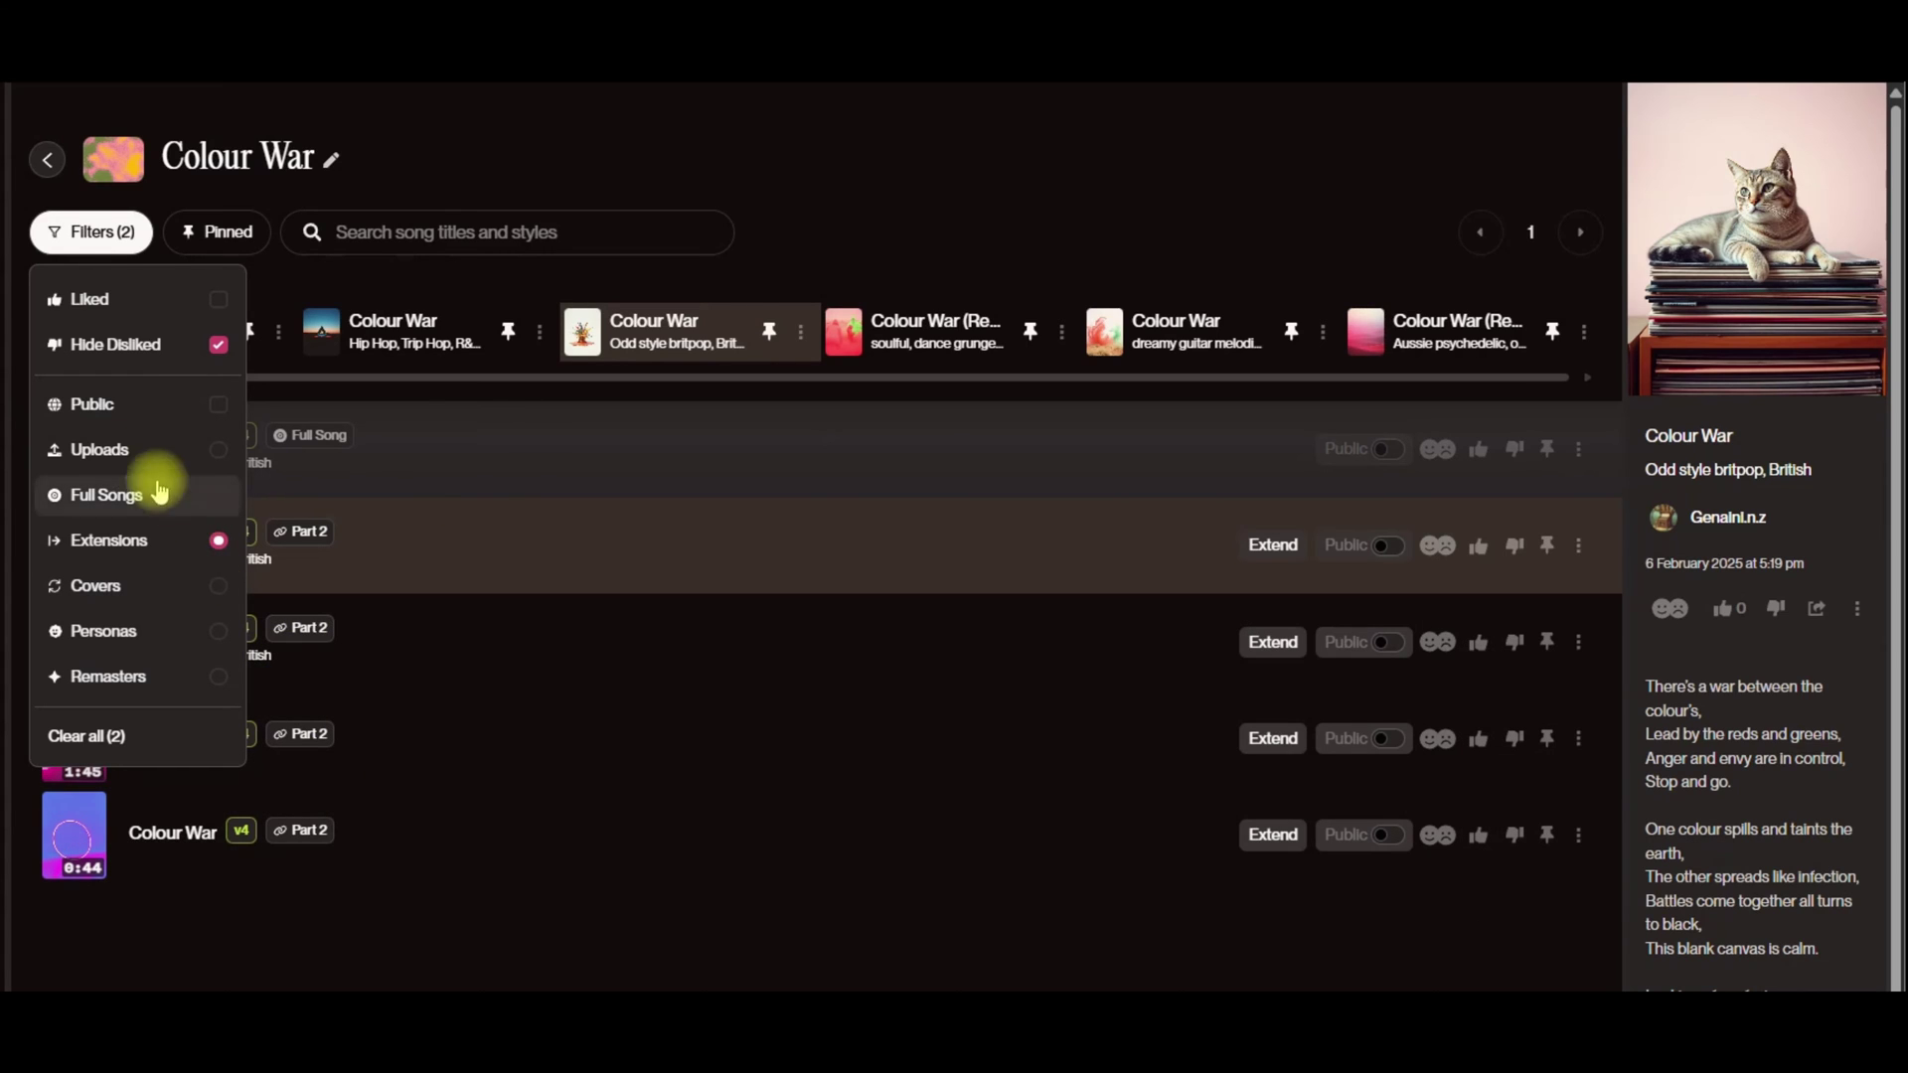
click(567, 971)
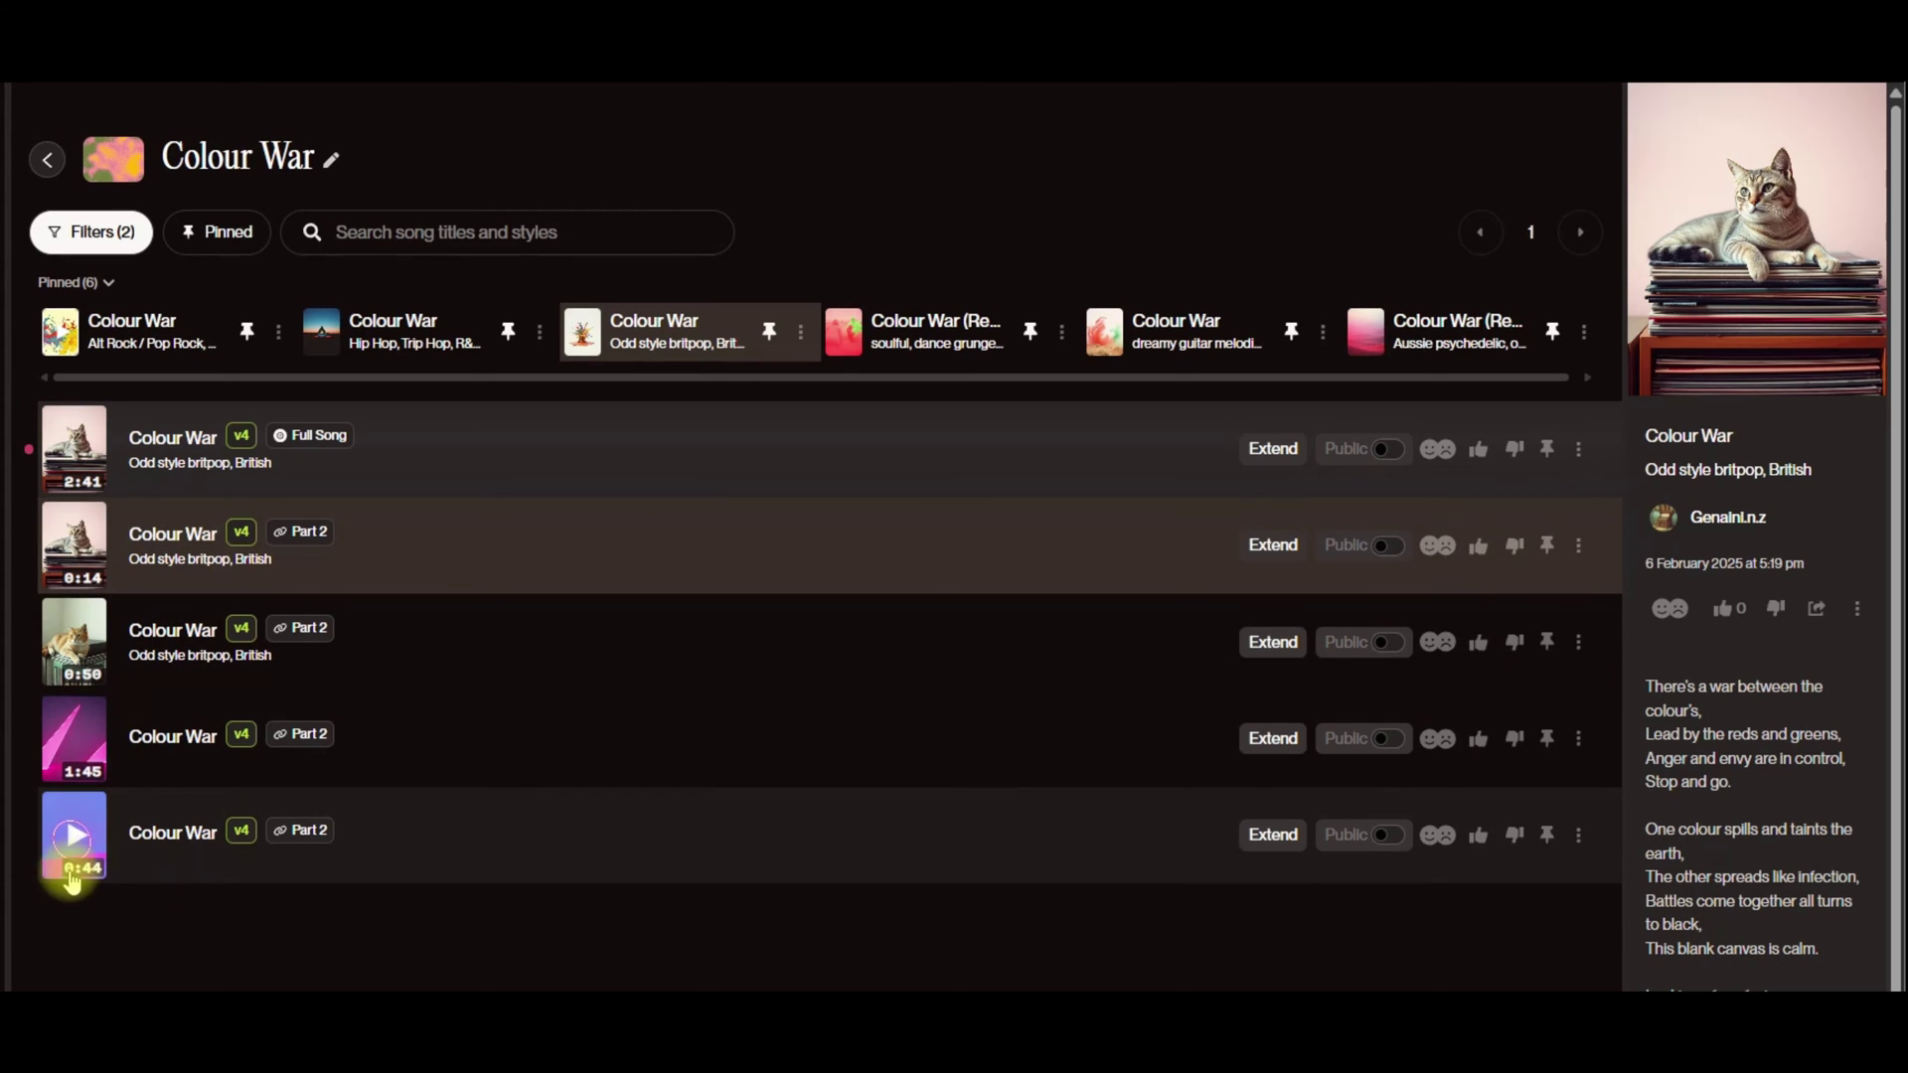
Step: Filter the workspace song list to show only cover versions
click(93, 237)
click(124, 497)
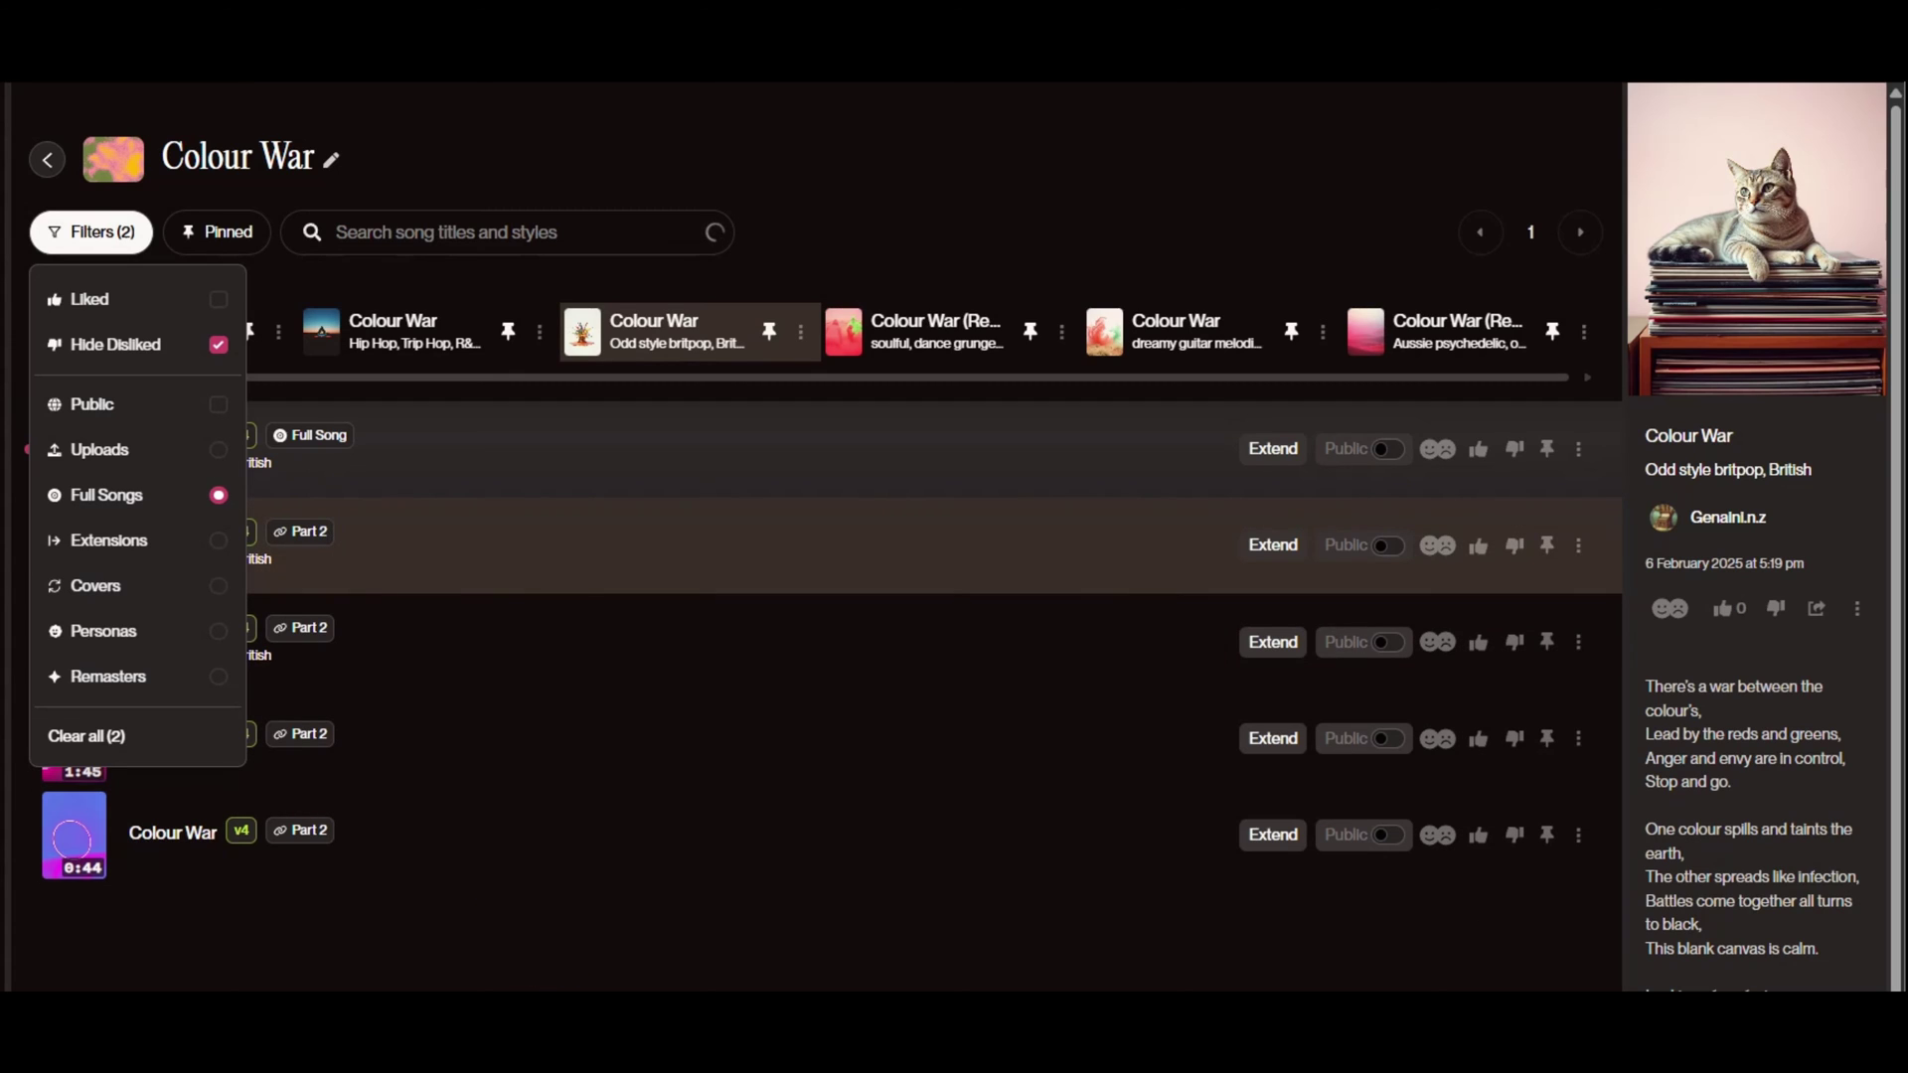
click(149, 586)
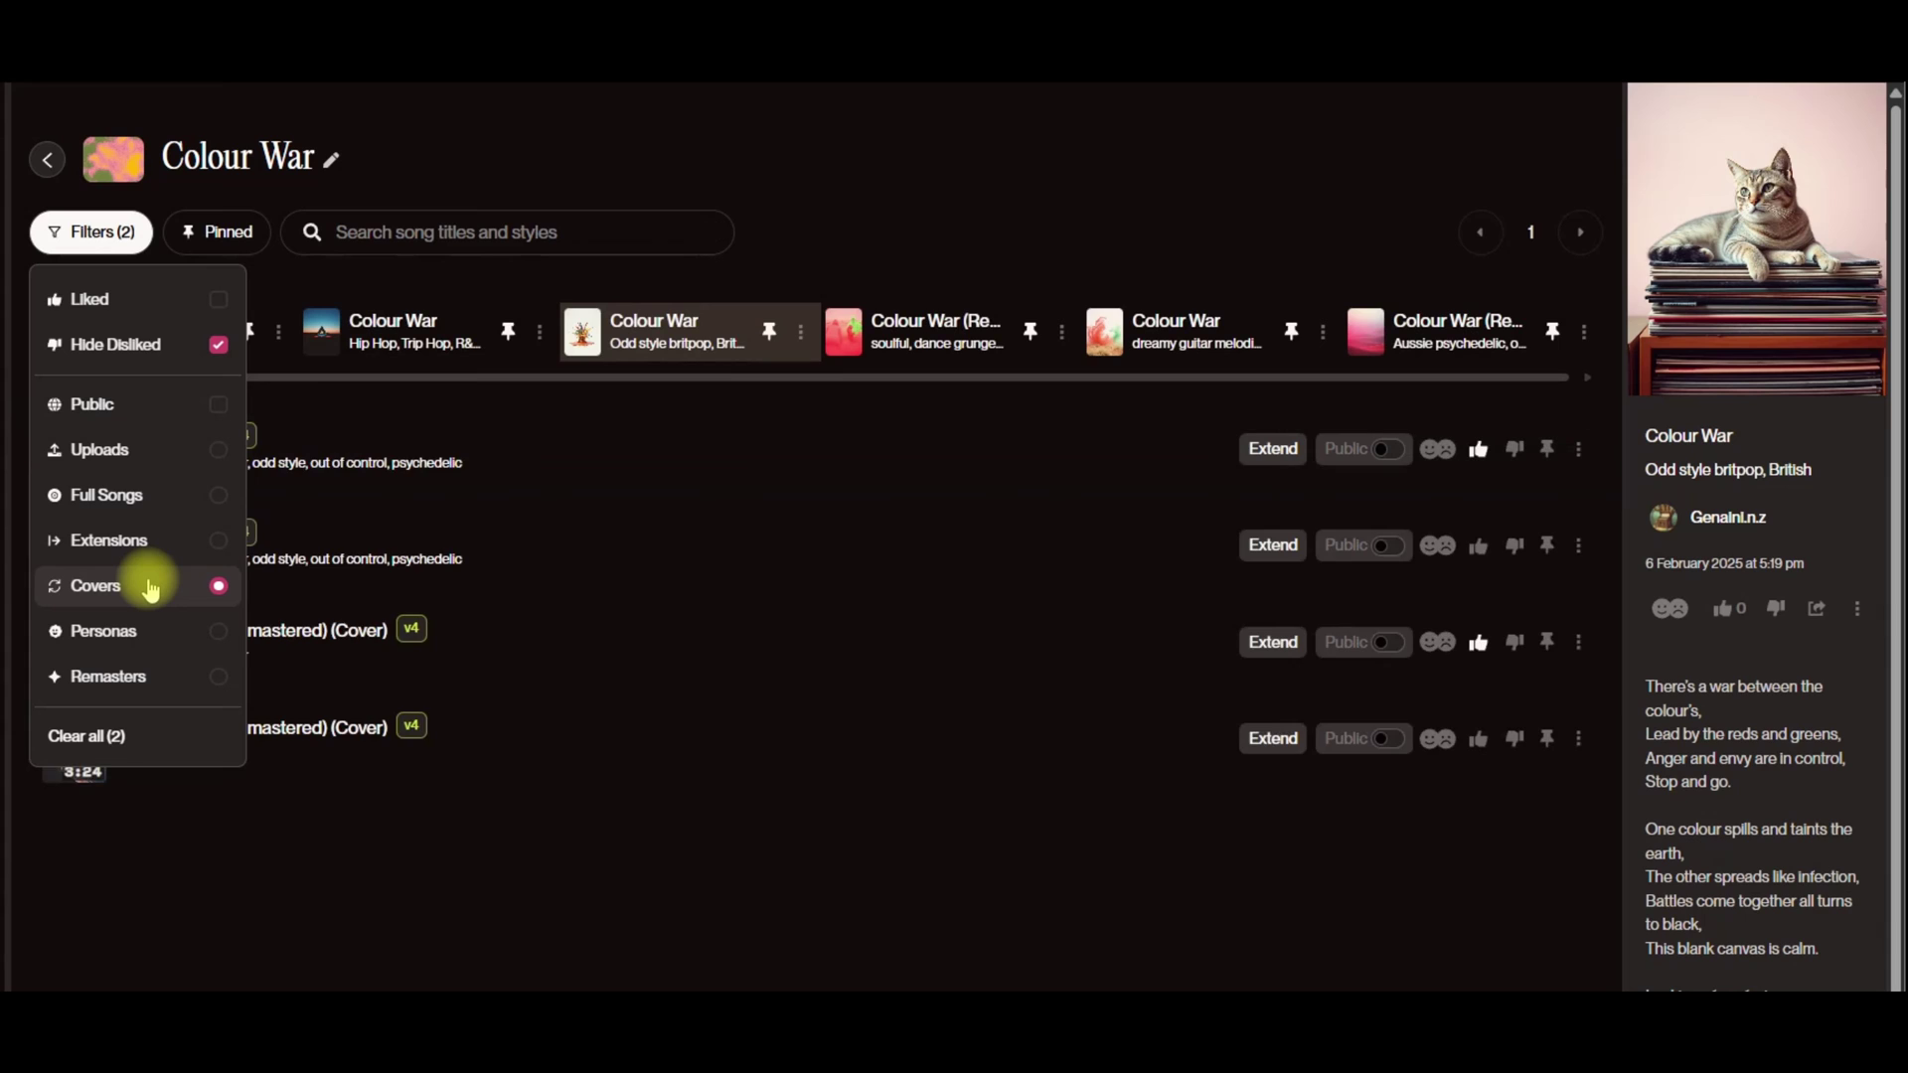
click(441, 894)
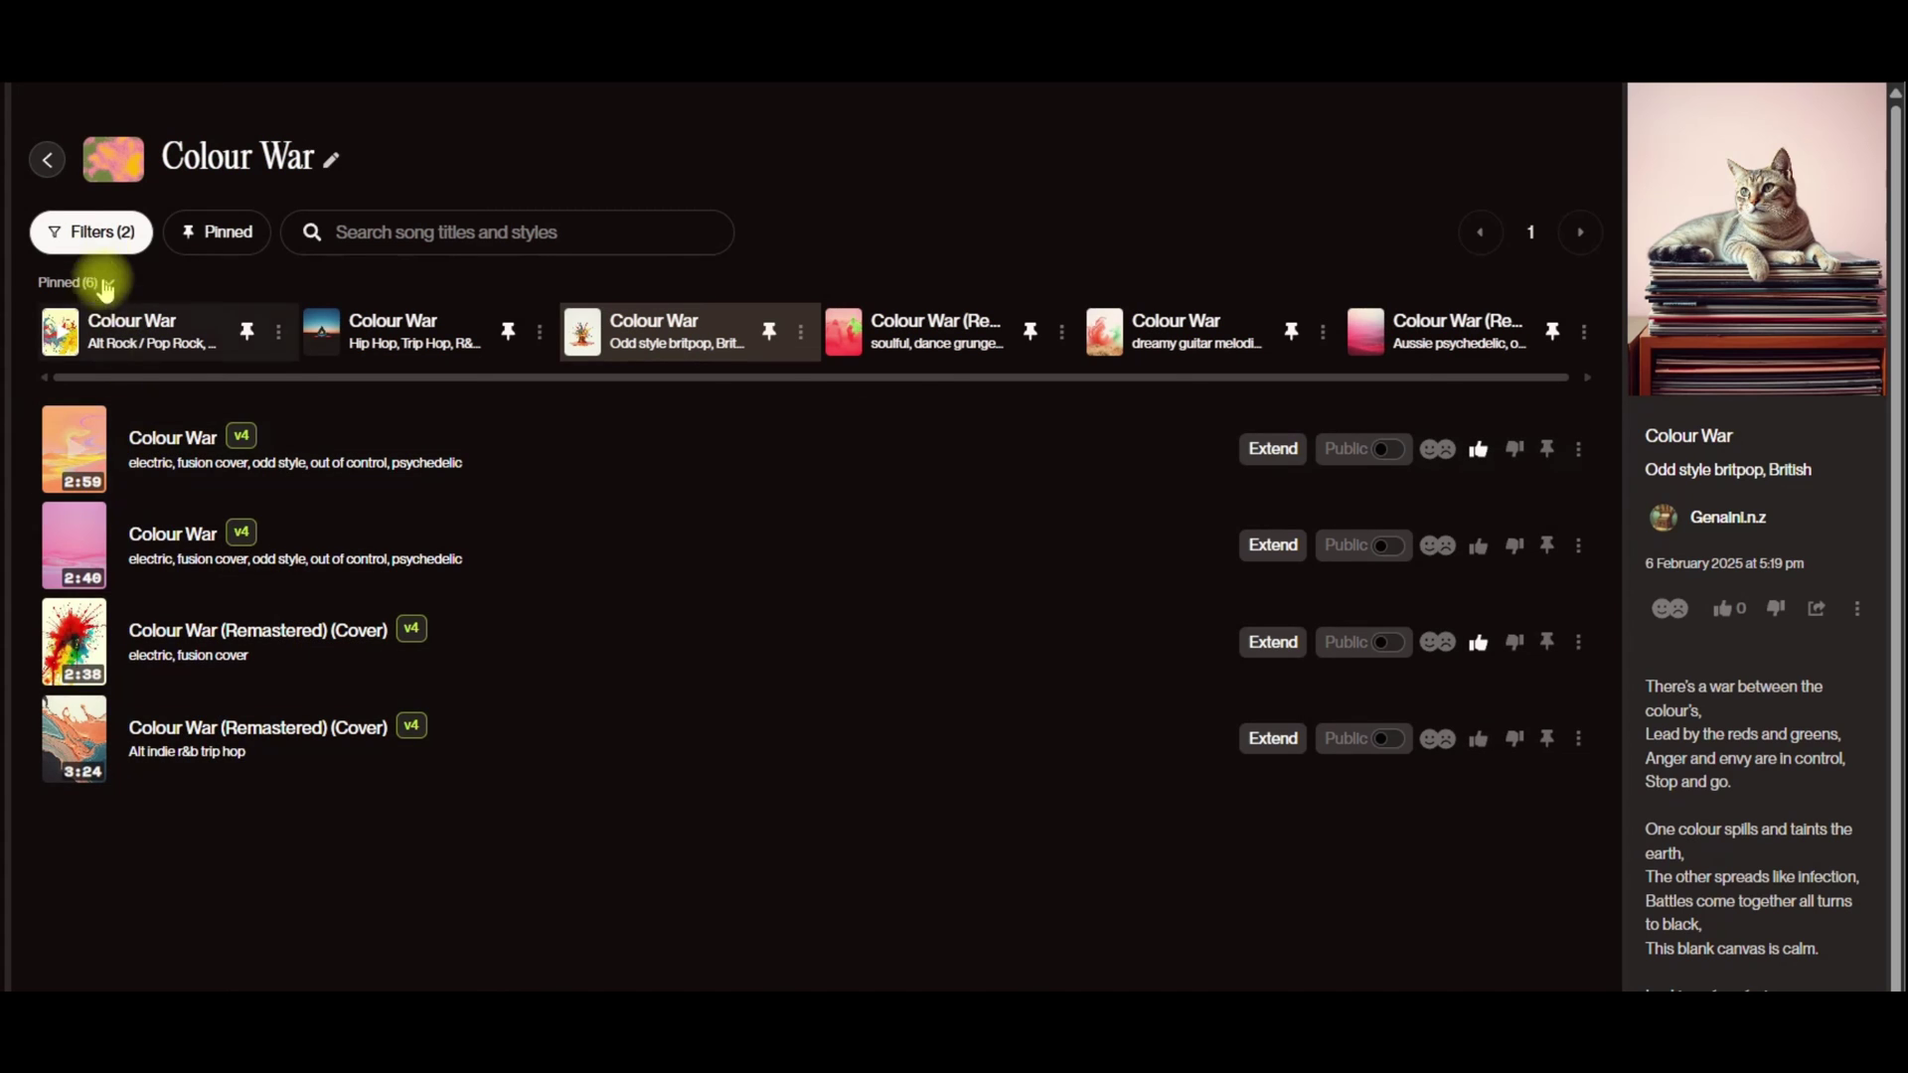
Step: Switch the filter to Remasters, leaving the two Colour War (Remastered) songs
click(103, 234)
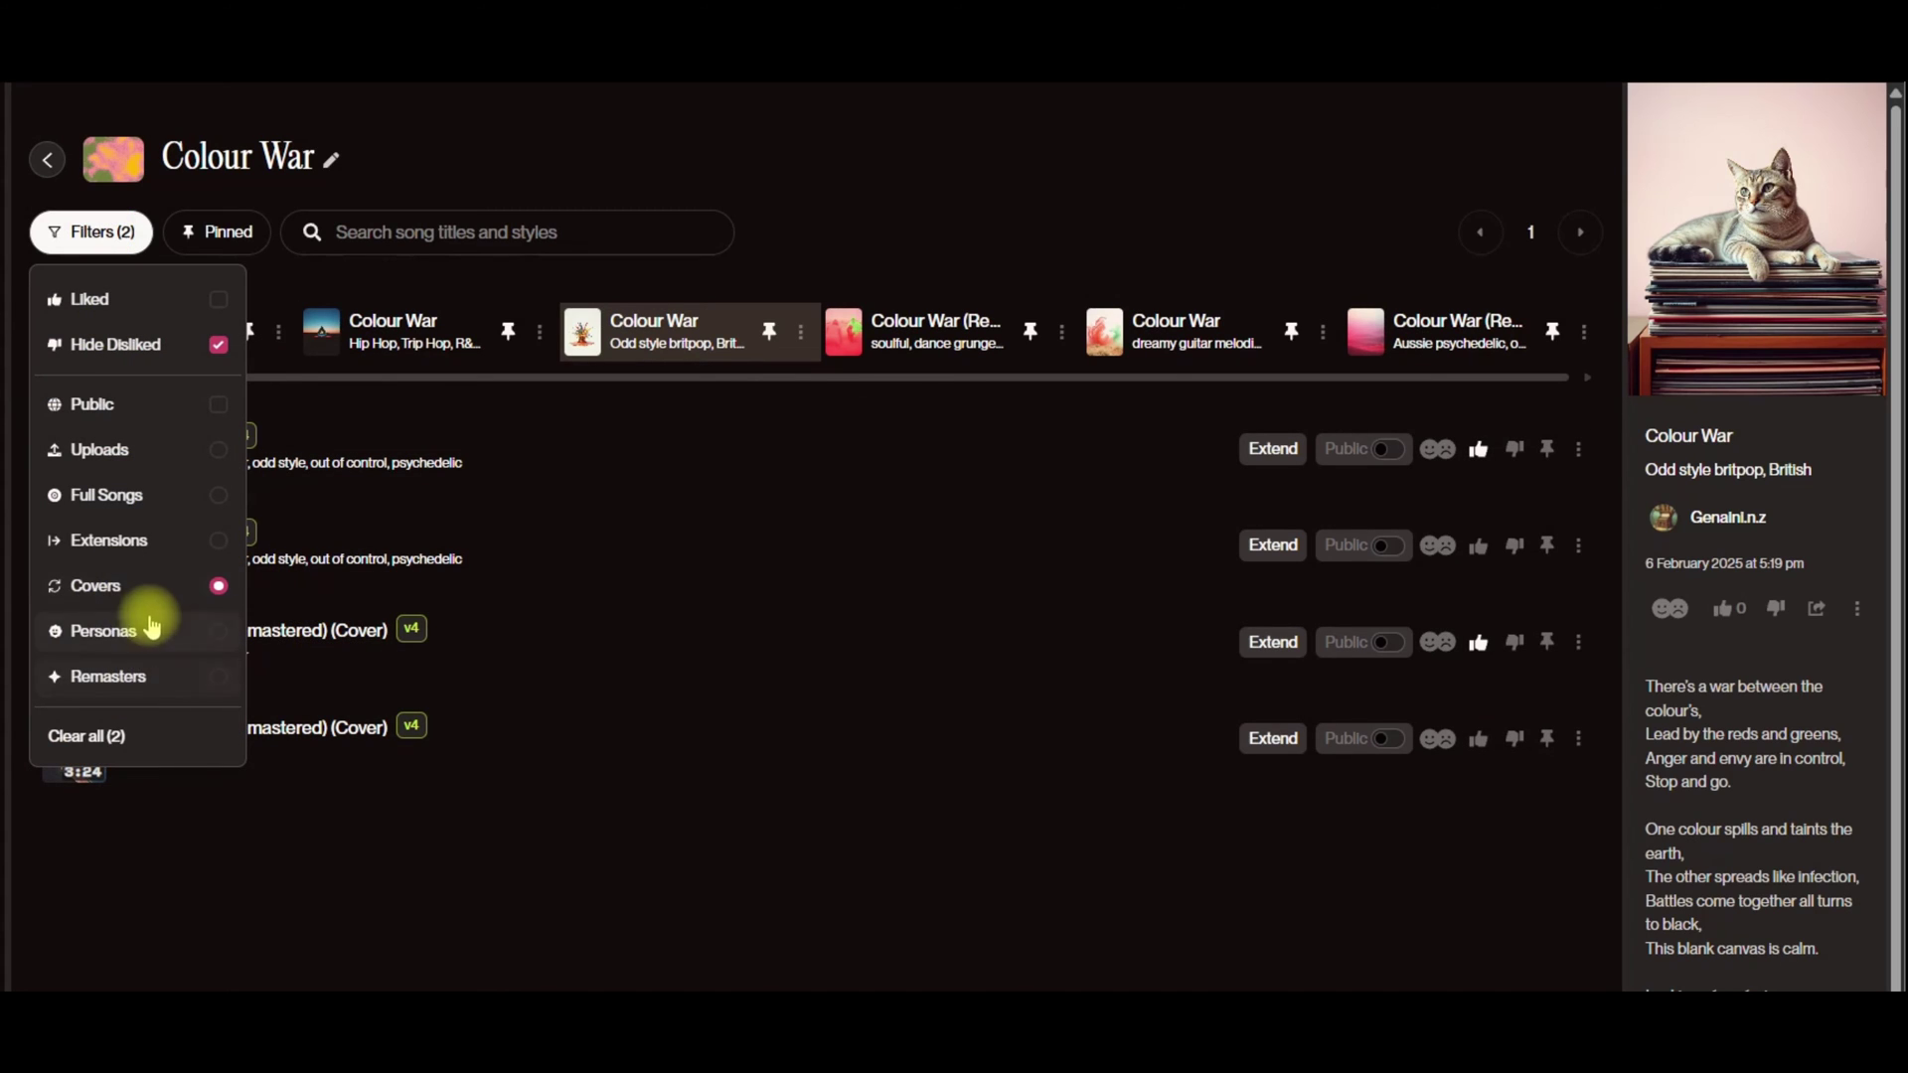
click(145, 679)
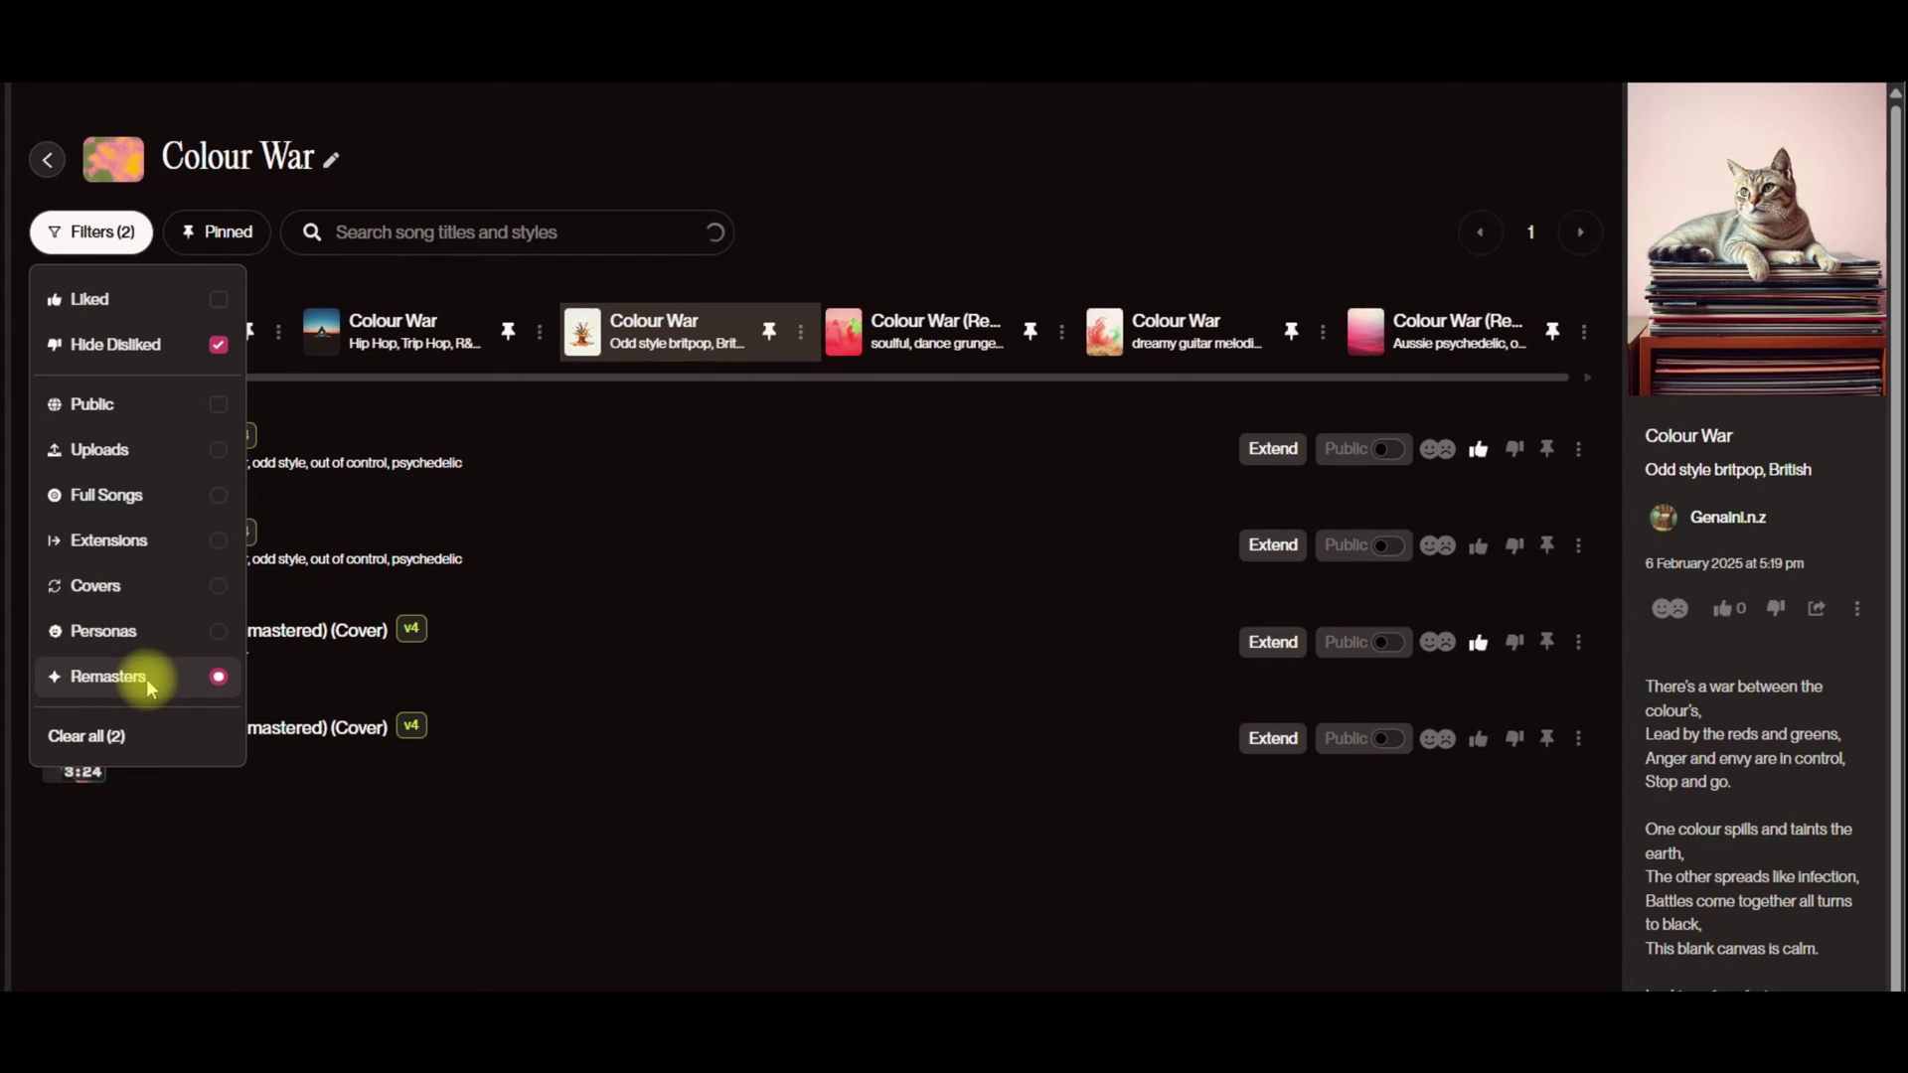
click(534, 760)
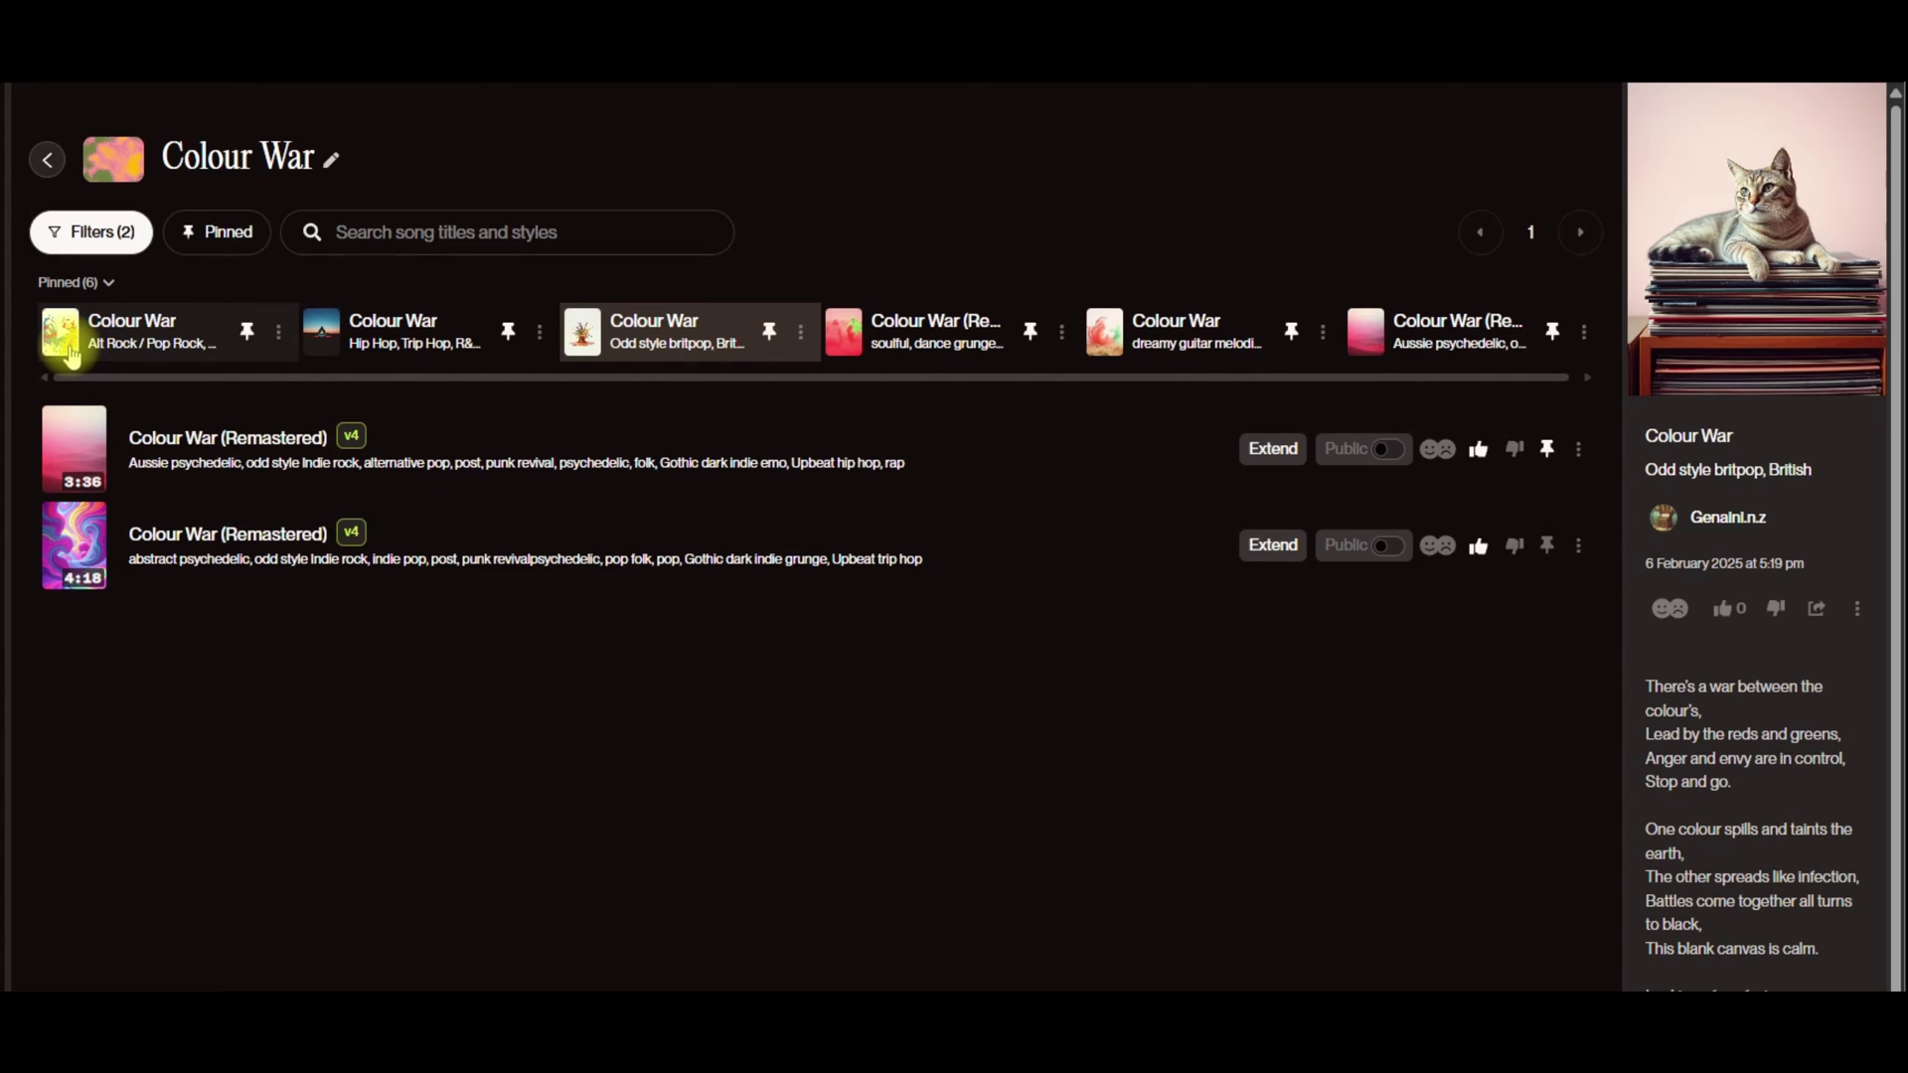
Step: Remove the Remasters filter and play the first pinned Alt Rock song from the start
click(107, 230)
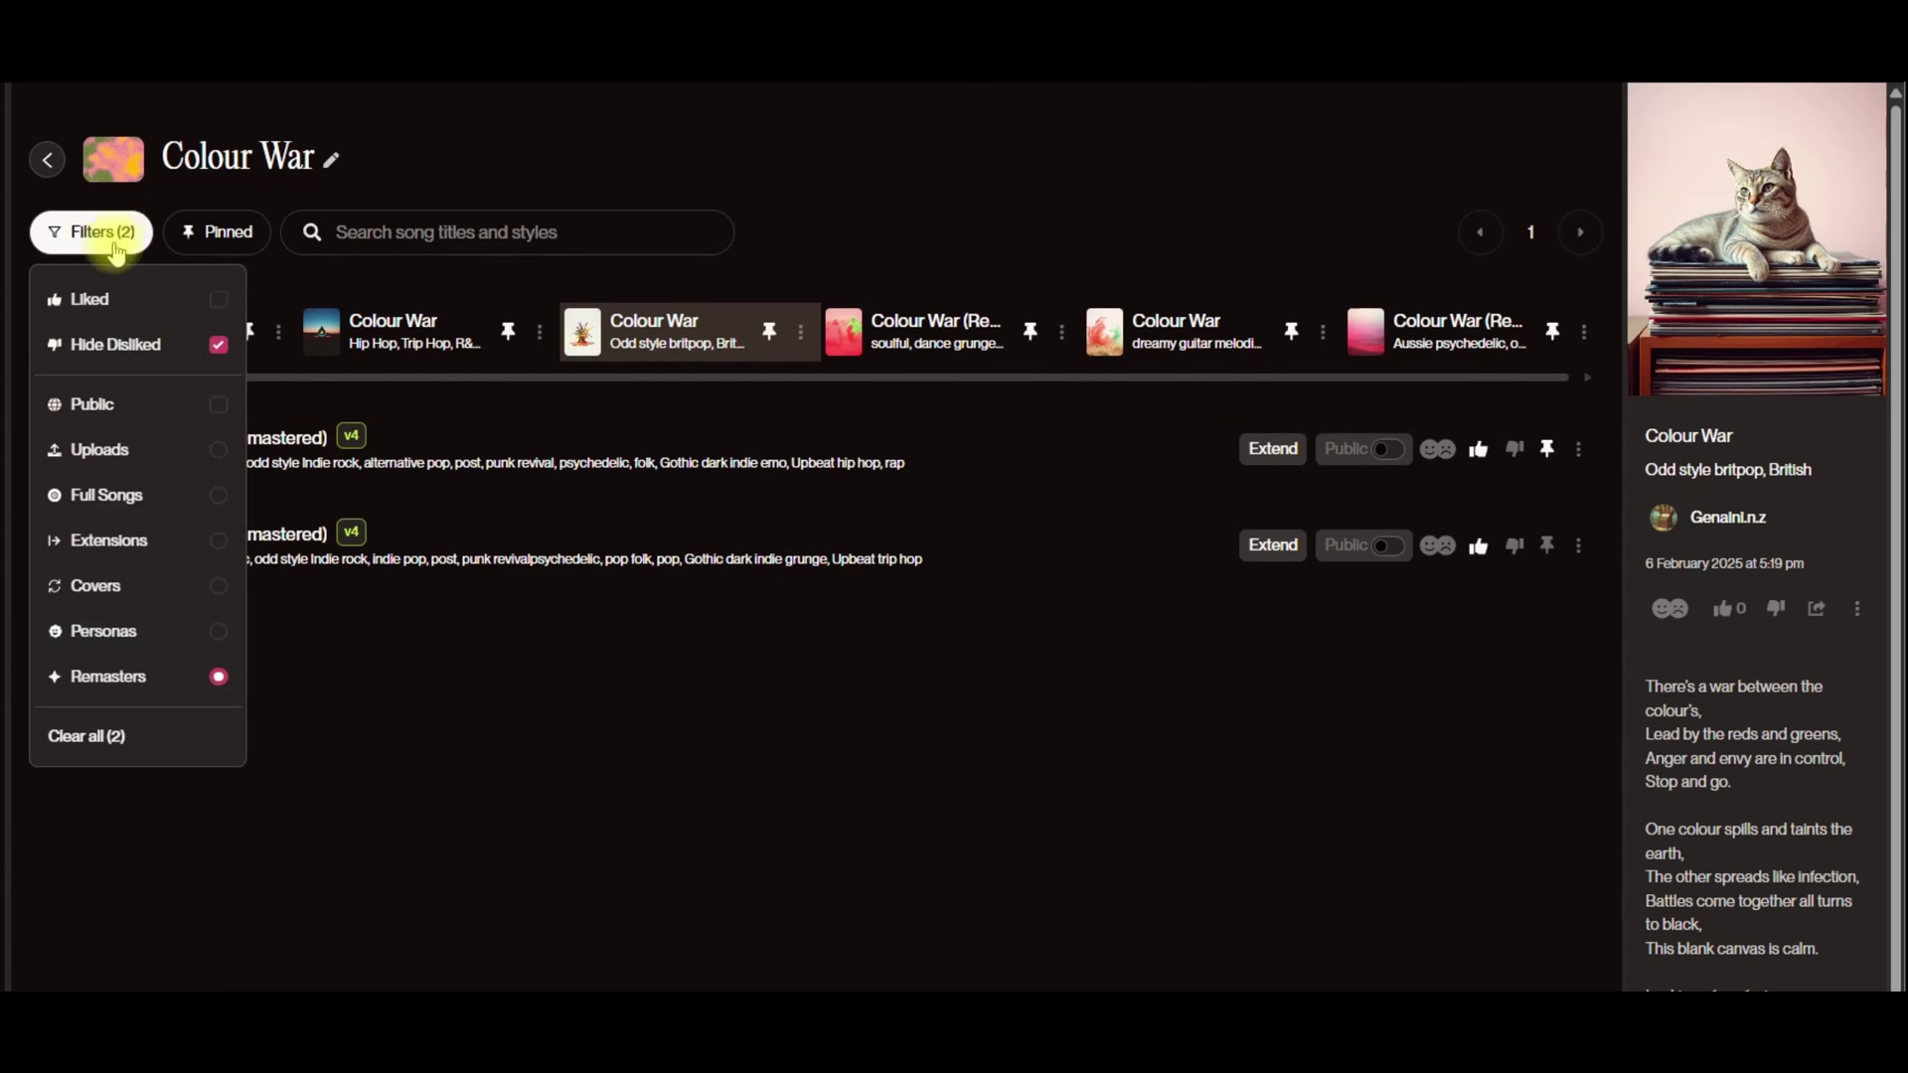
click(136, 684)
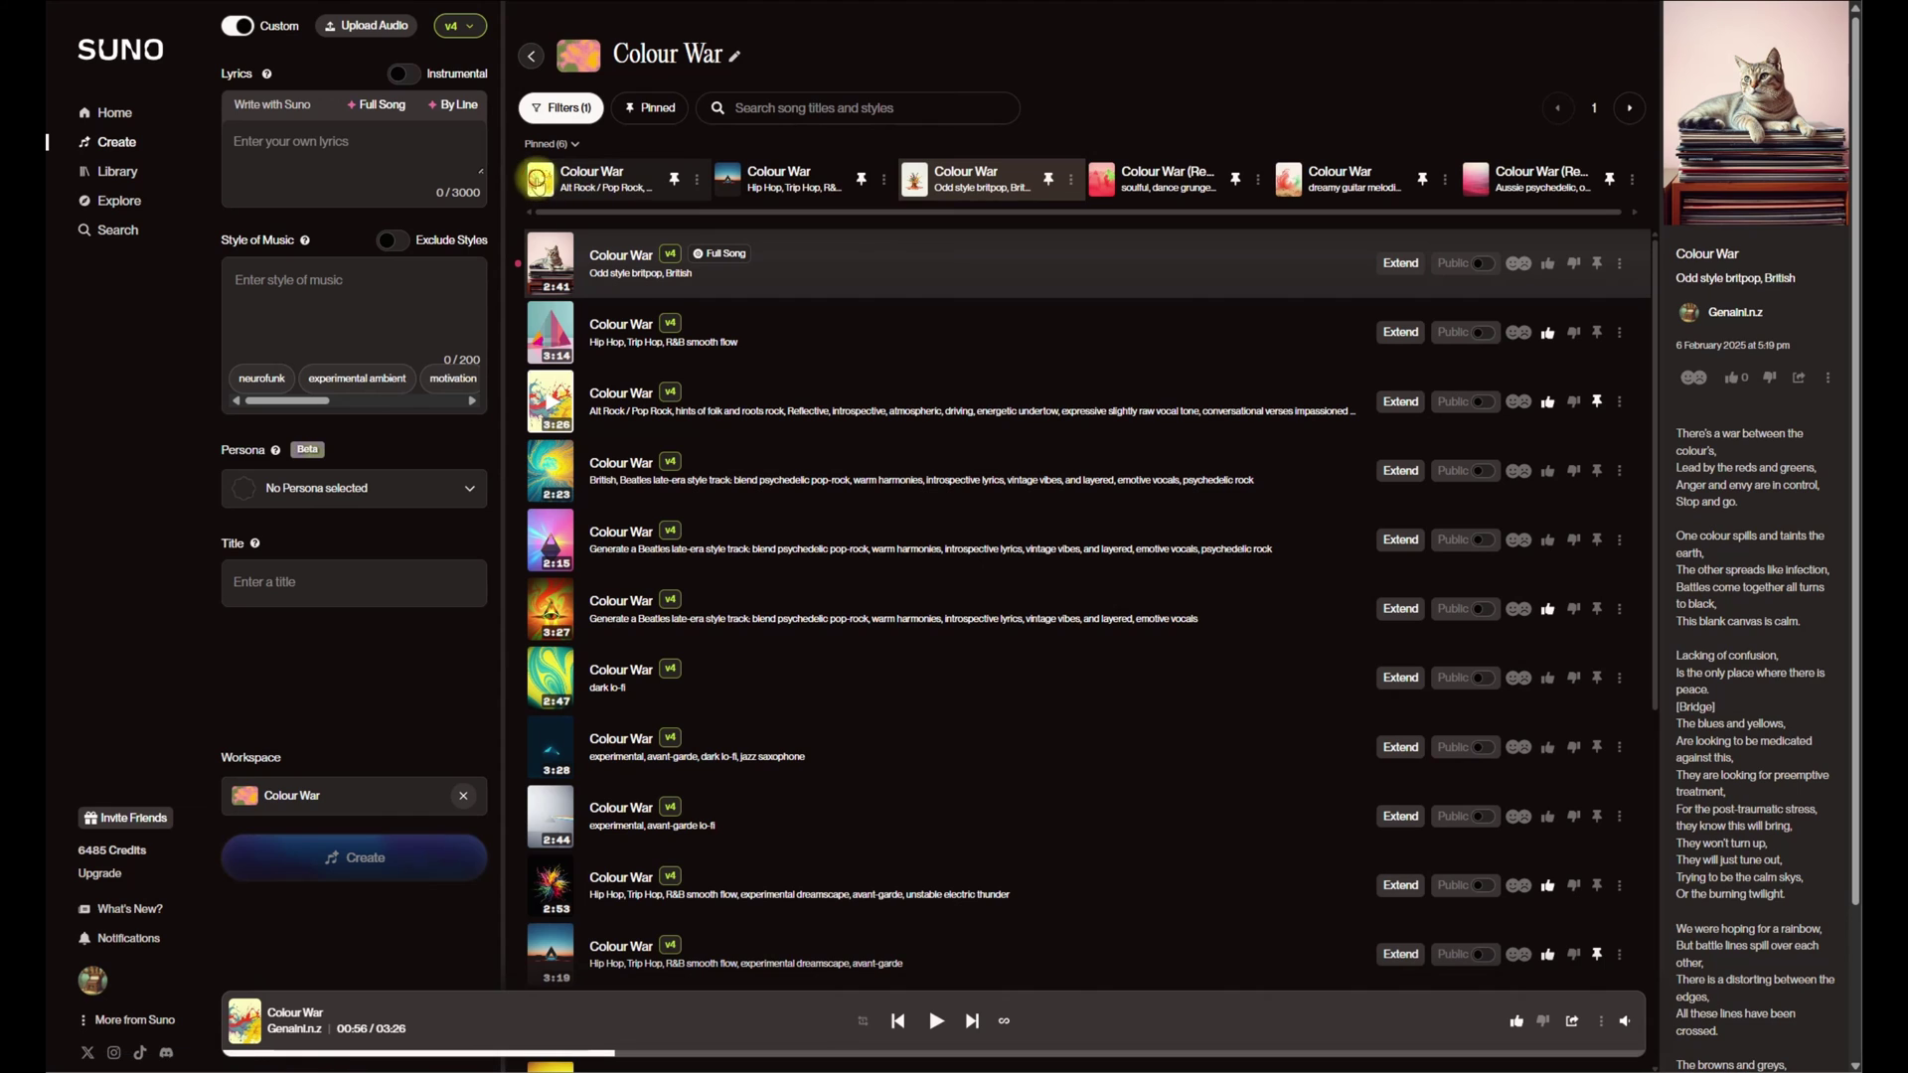
click(537, 180)
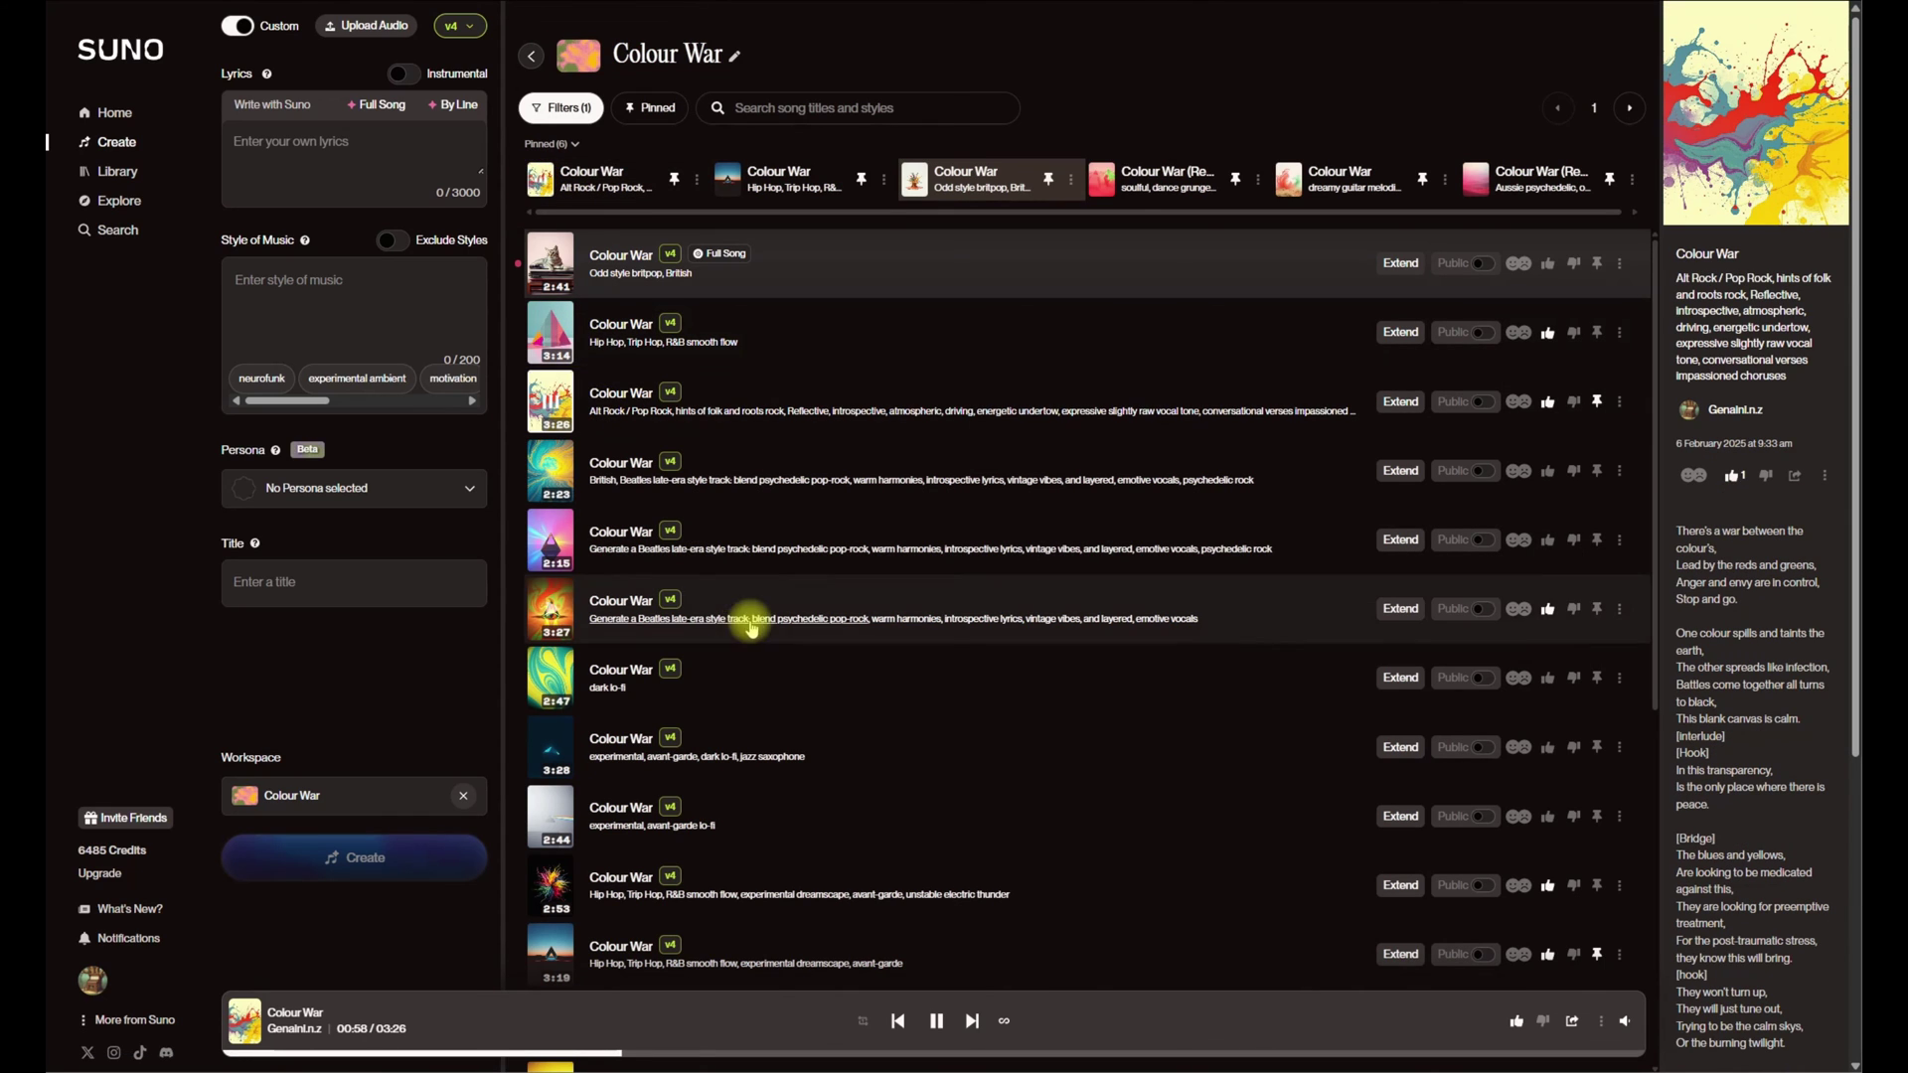
click(899, 1023)
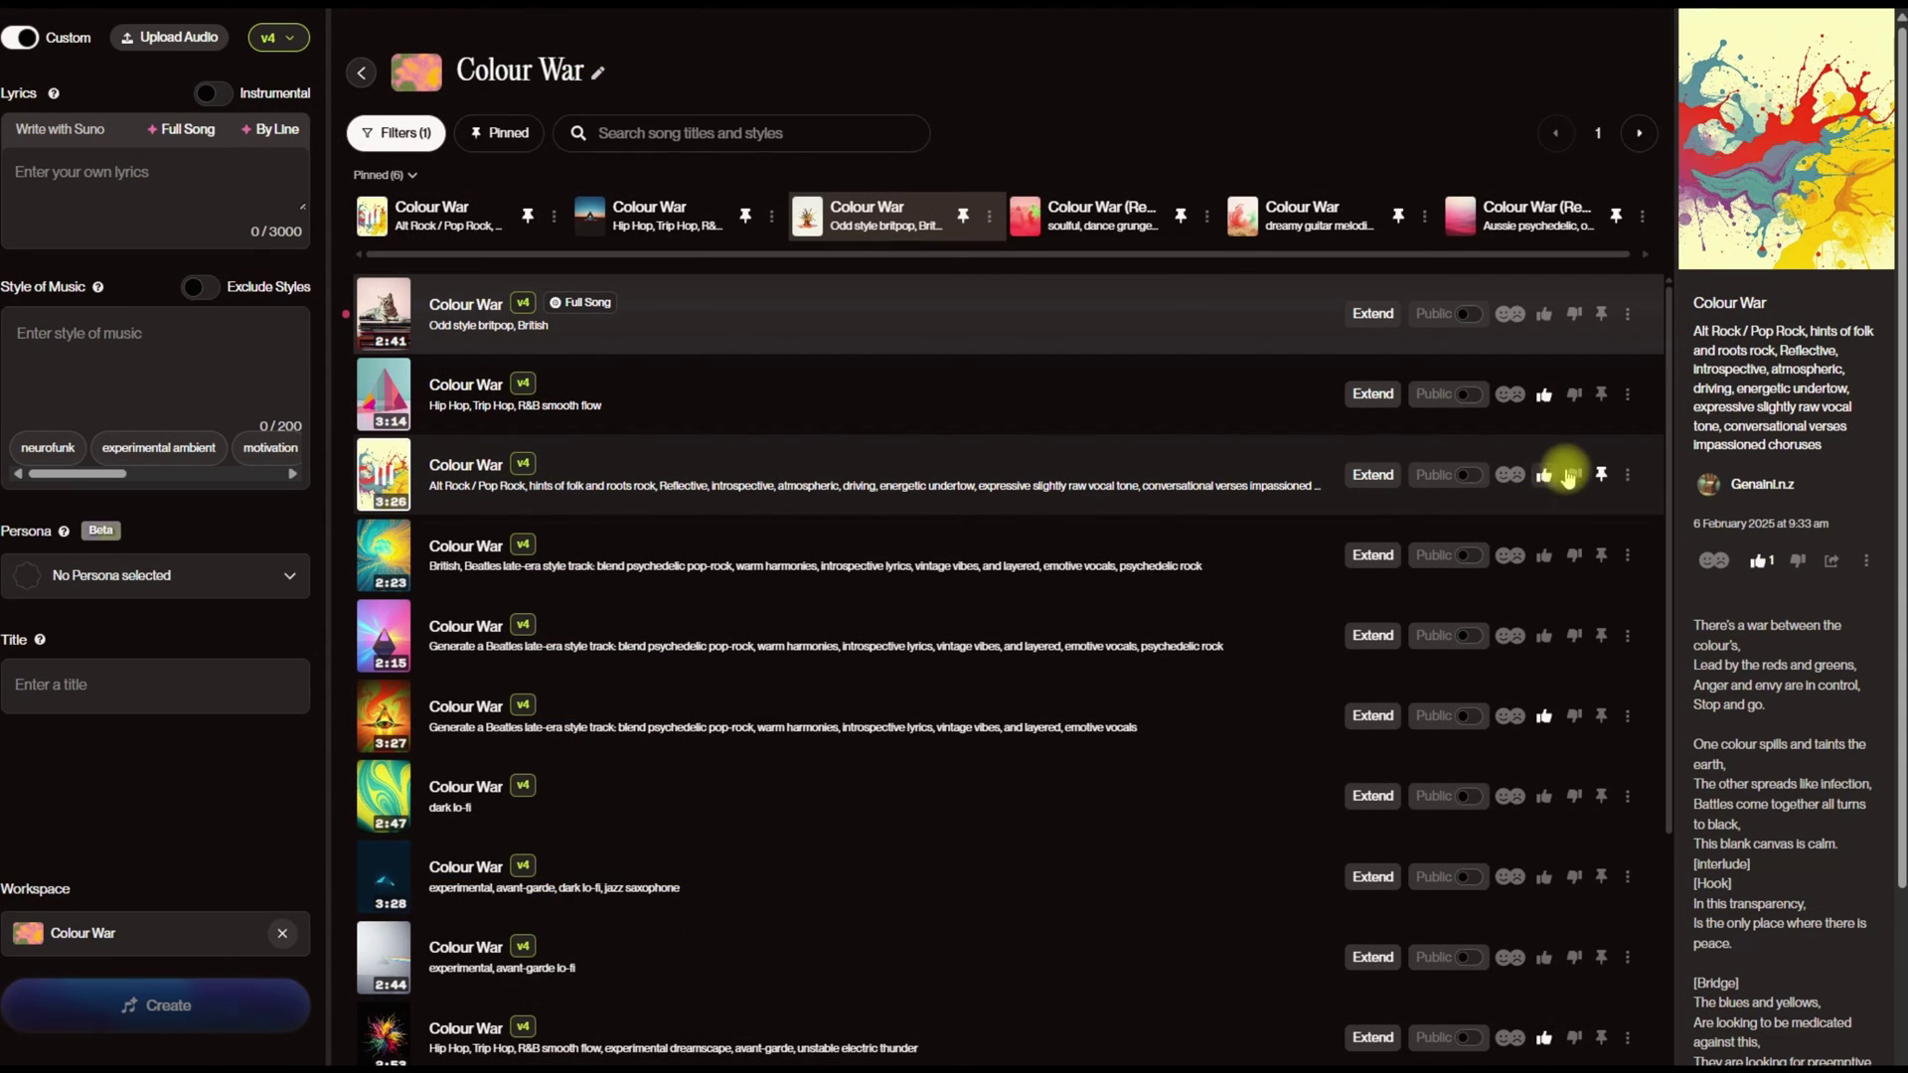
Step: Remaster the Alt Rock / Pop Rock Colour War song with Remaster v4
click(1630, 477)
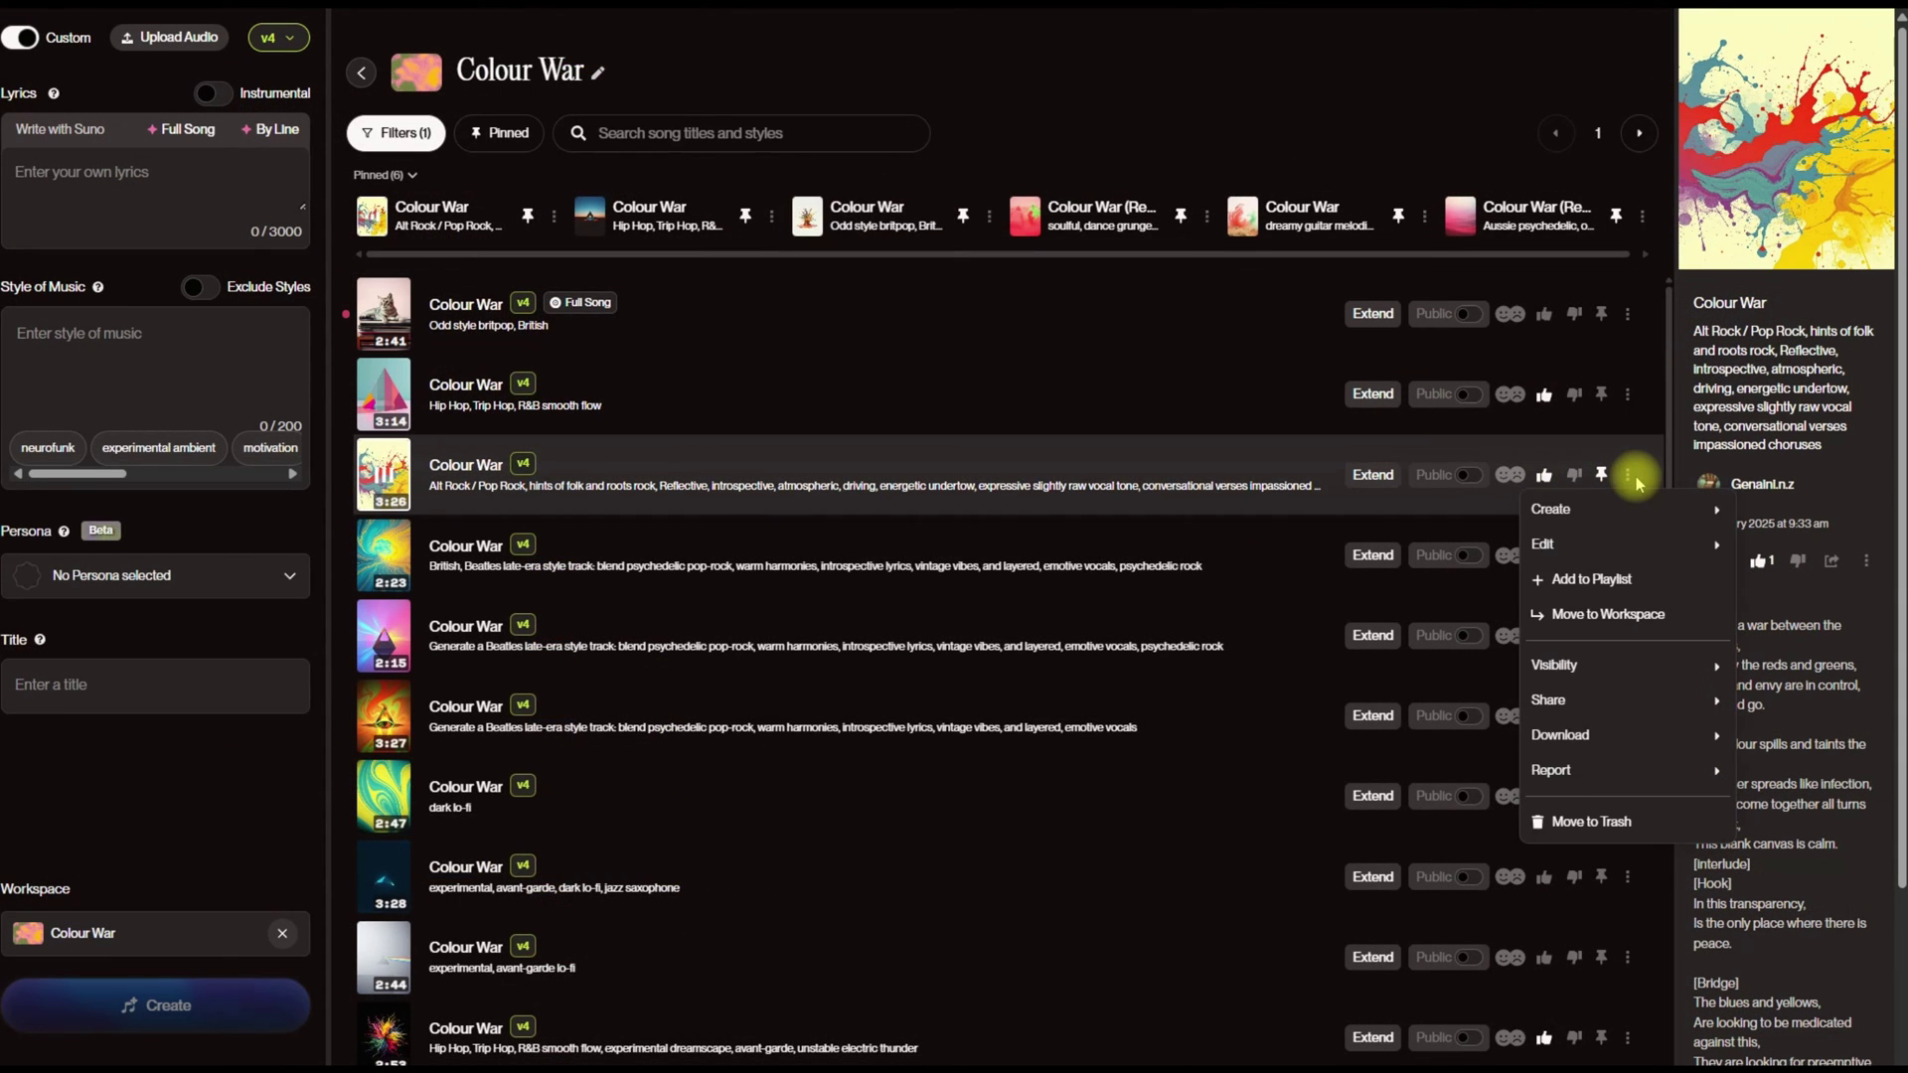
mouse_move(1642, 511)
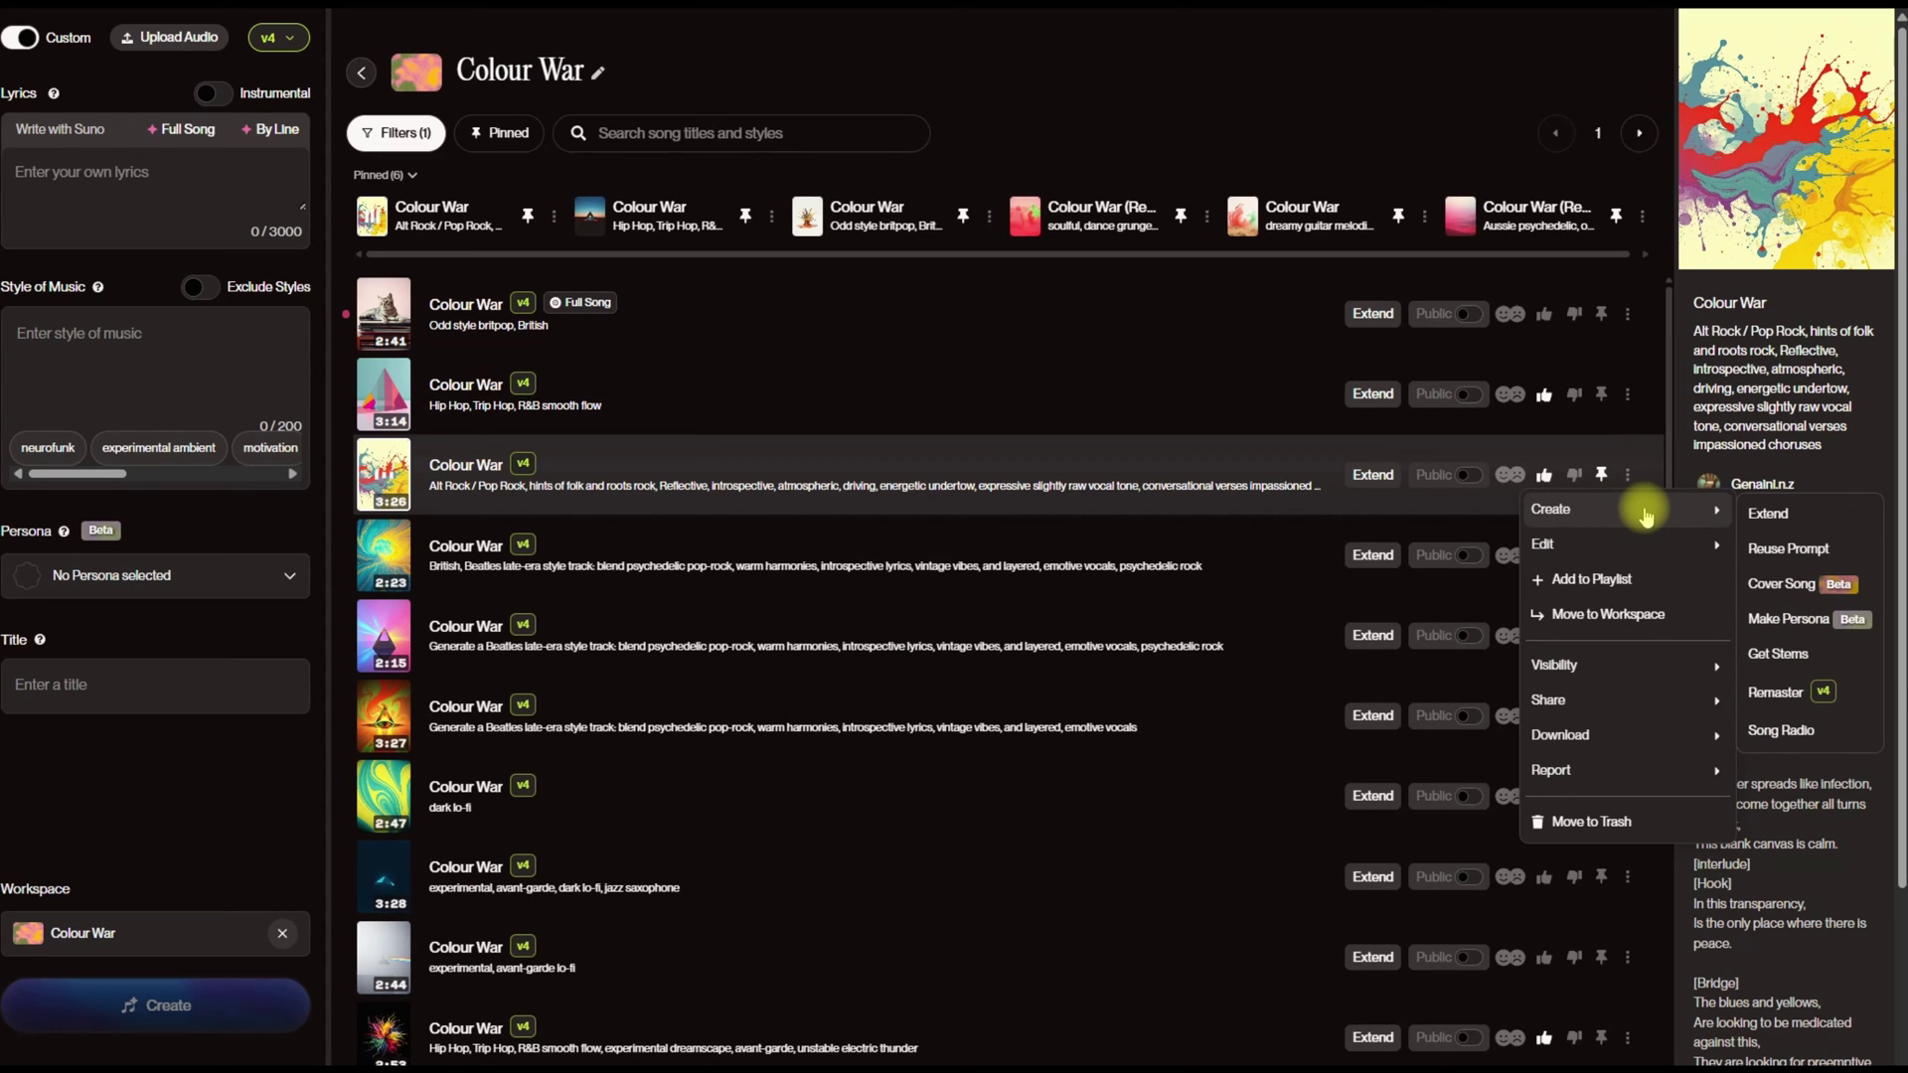
click(1331, 474)
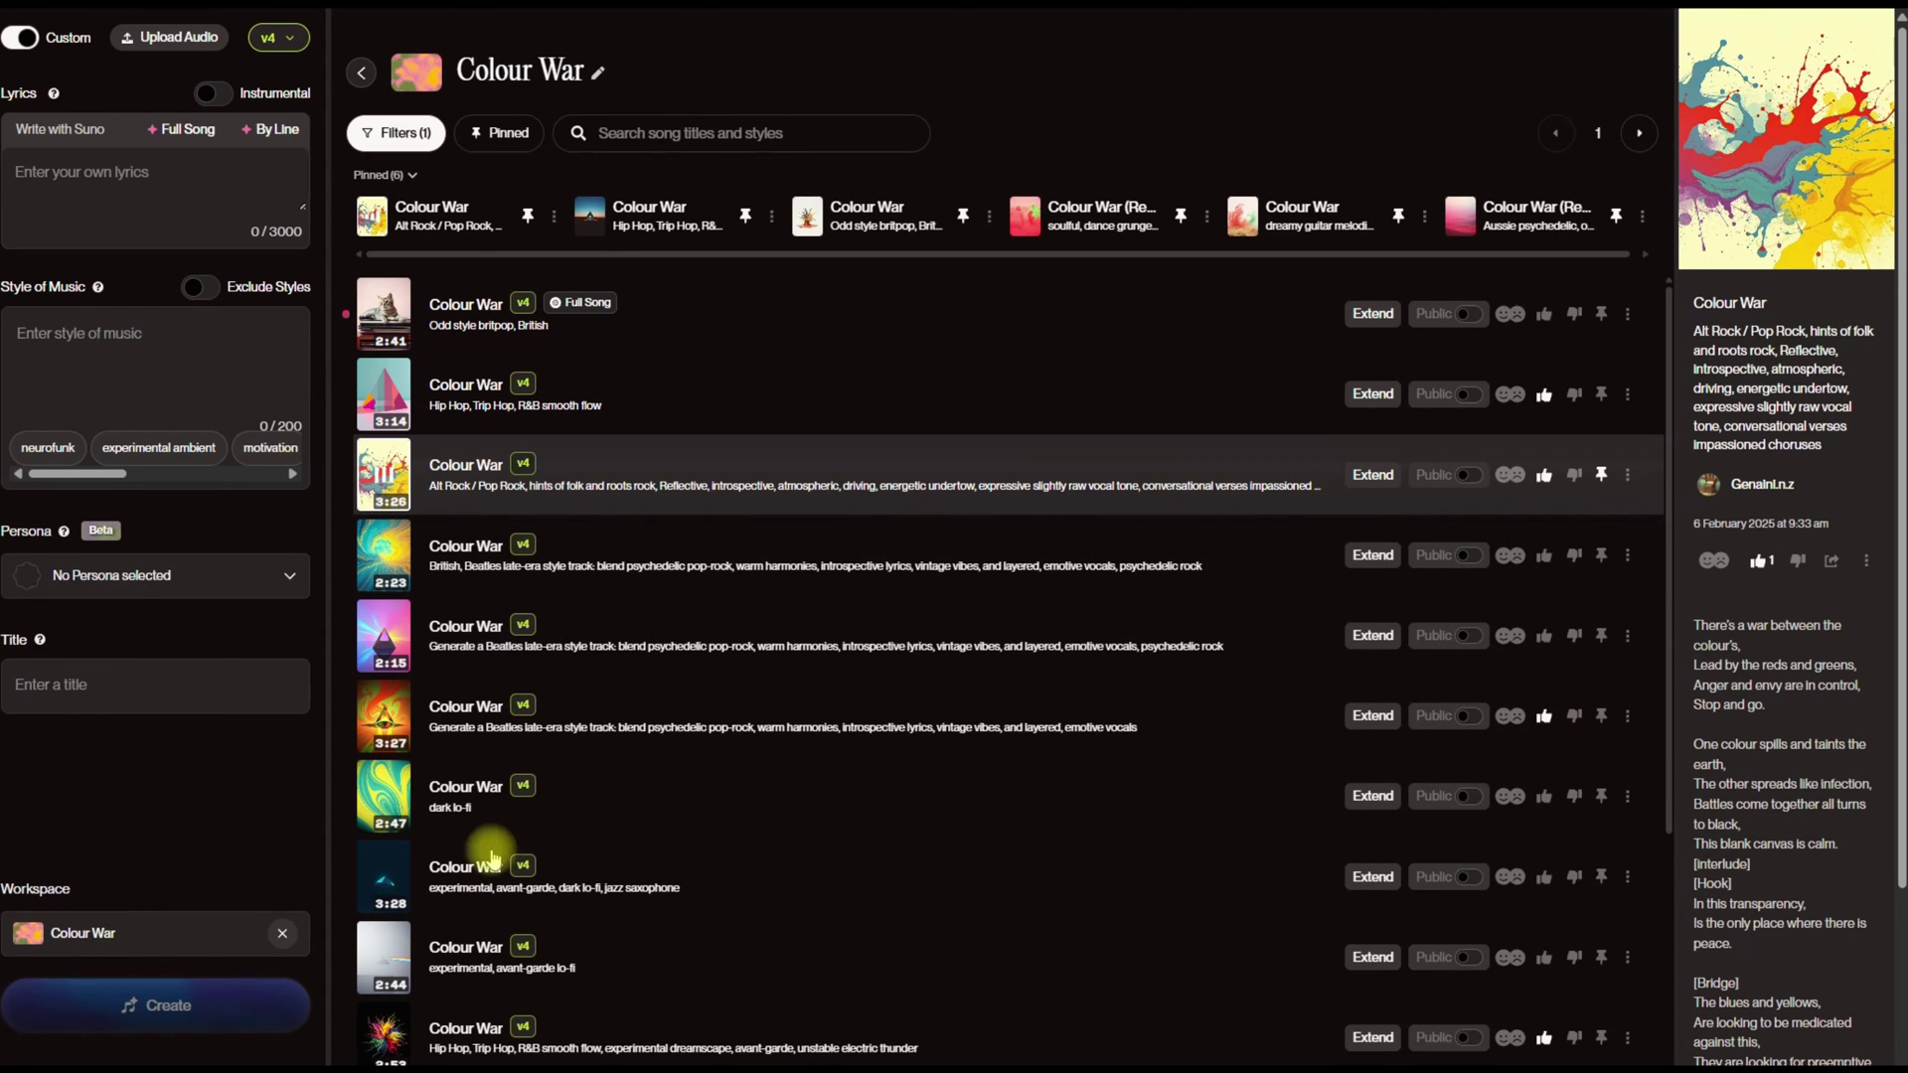
scroll(1491, 482, down, 1)
click(1626, 468)
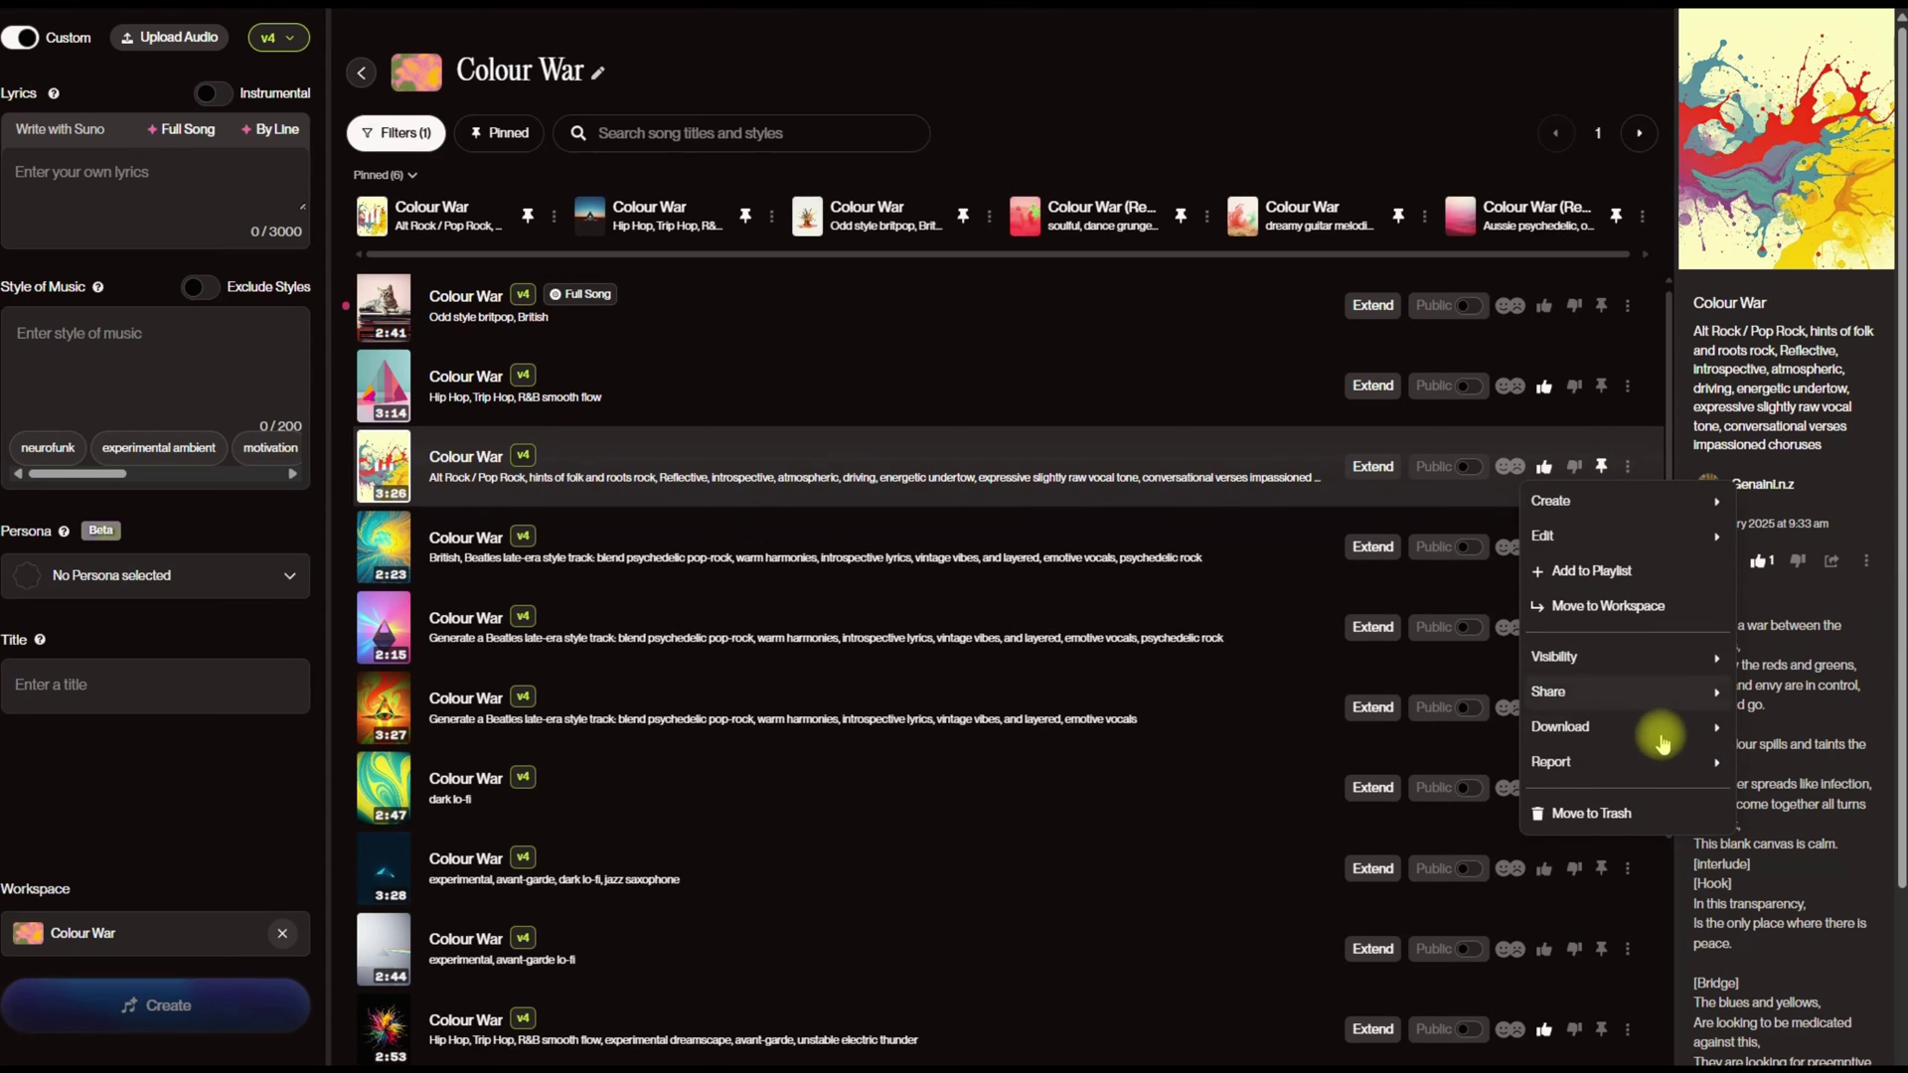
mouse_move(1679, 500)
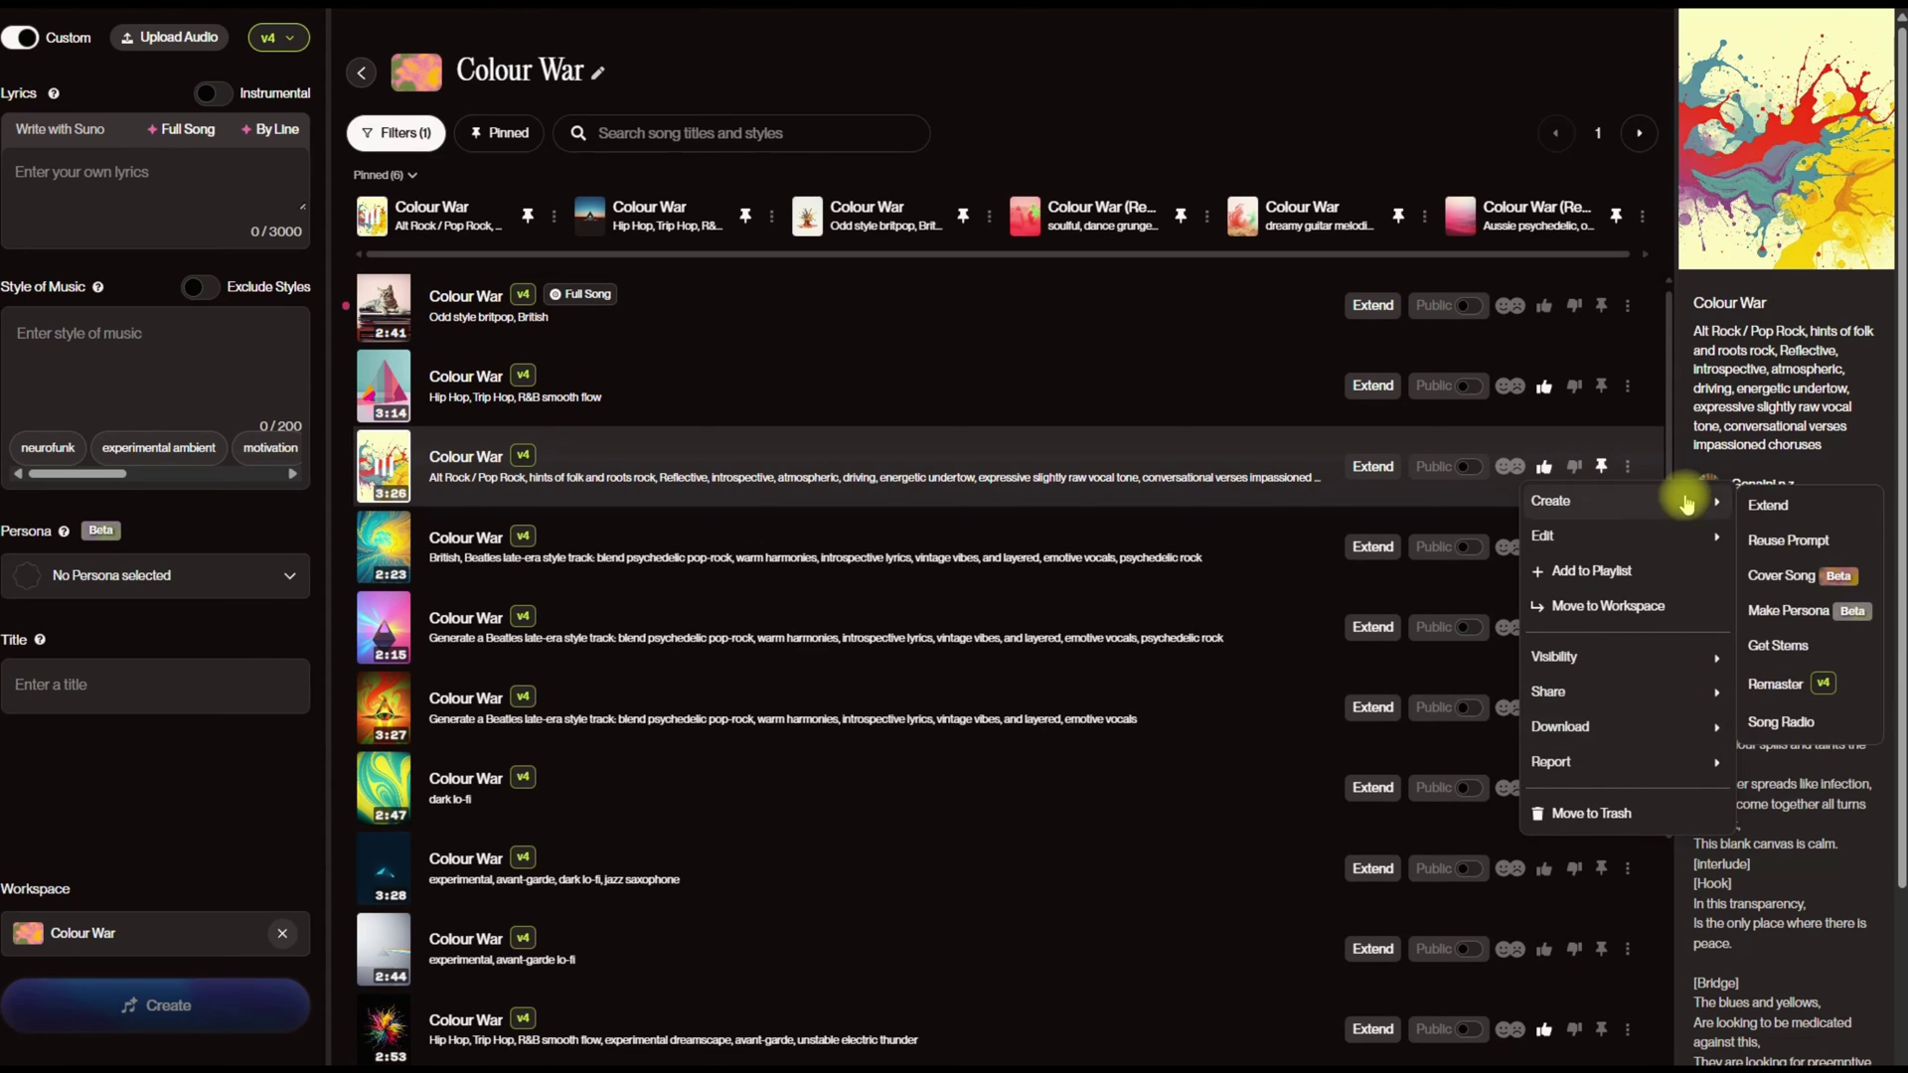
click(1801, 696)
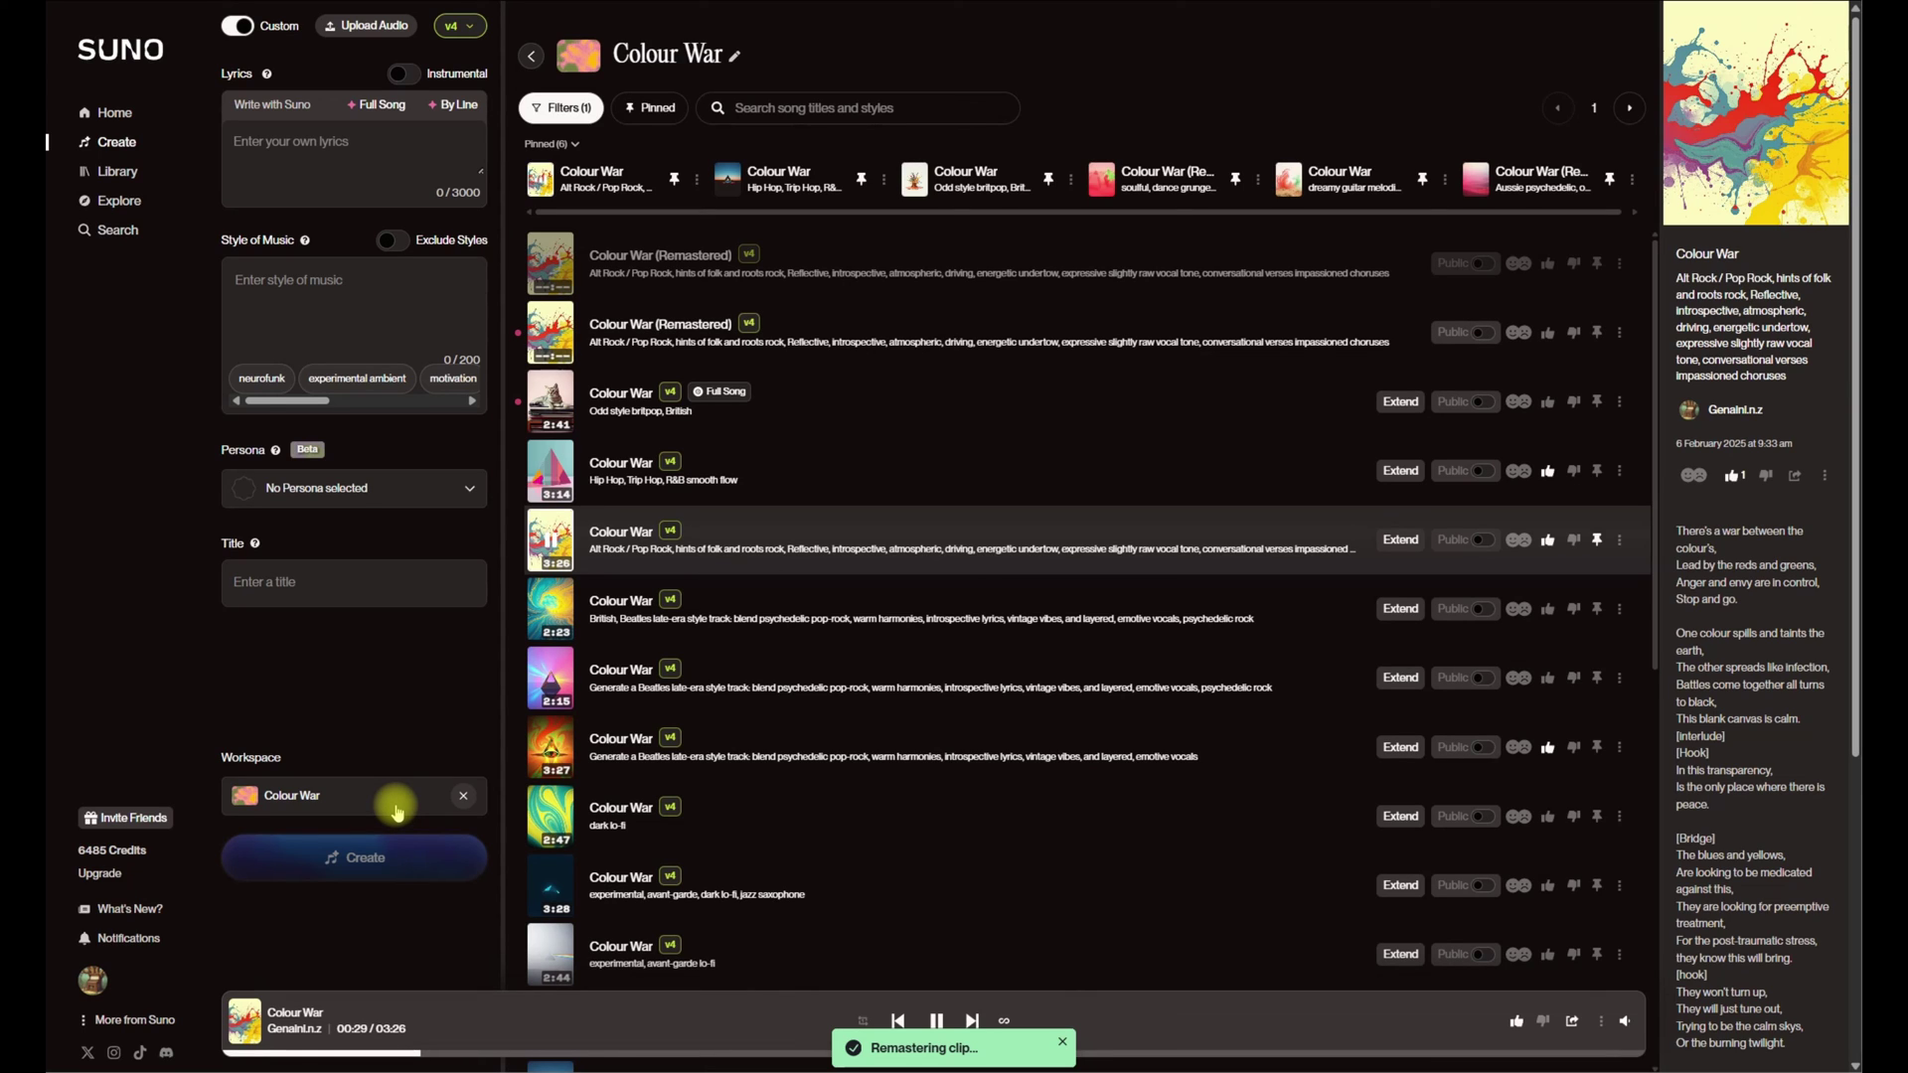
Step: Pause the playing song and scroll the list to look over the new remasters
click(936, 1021)
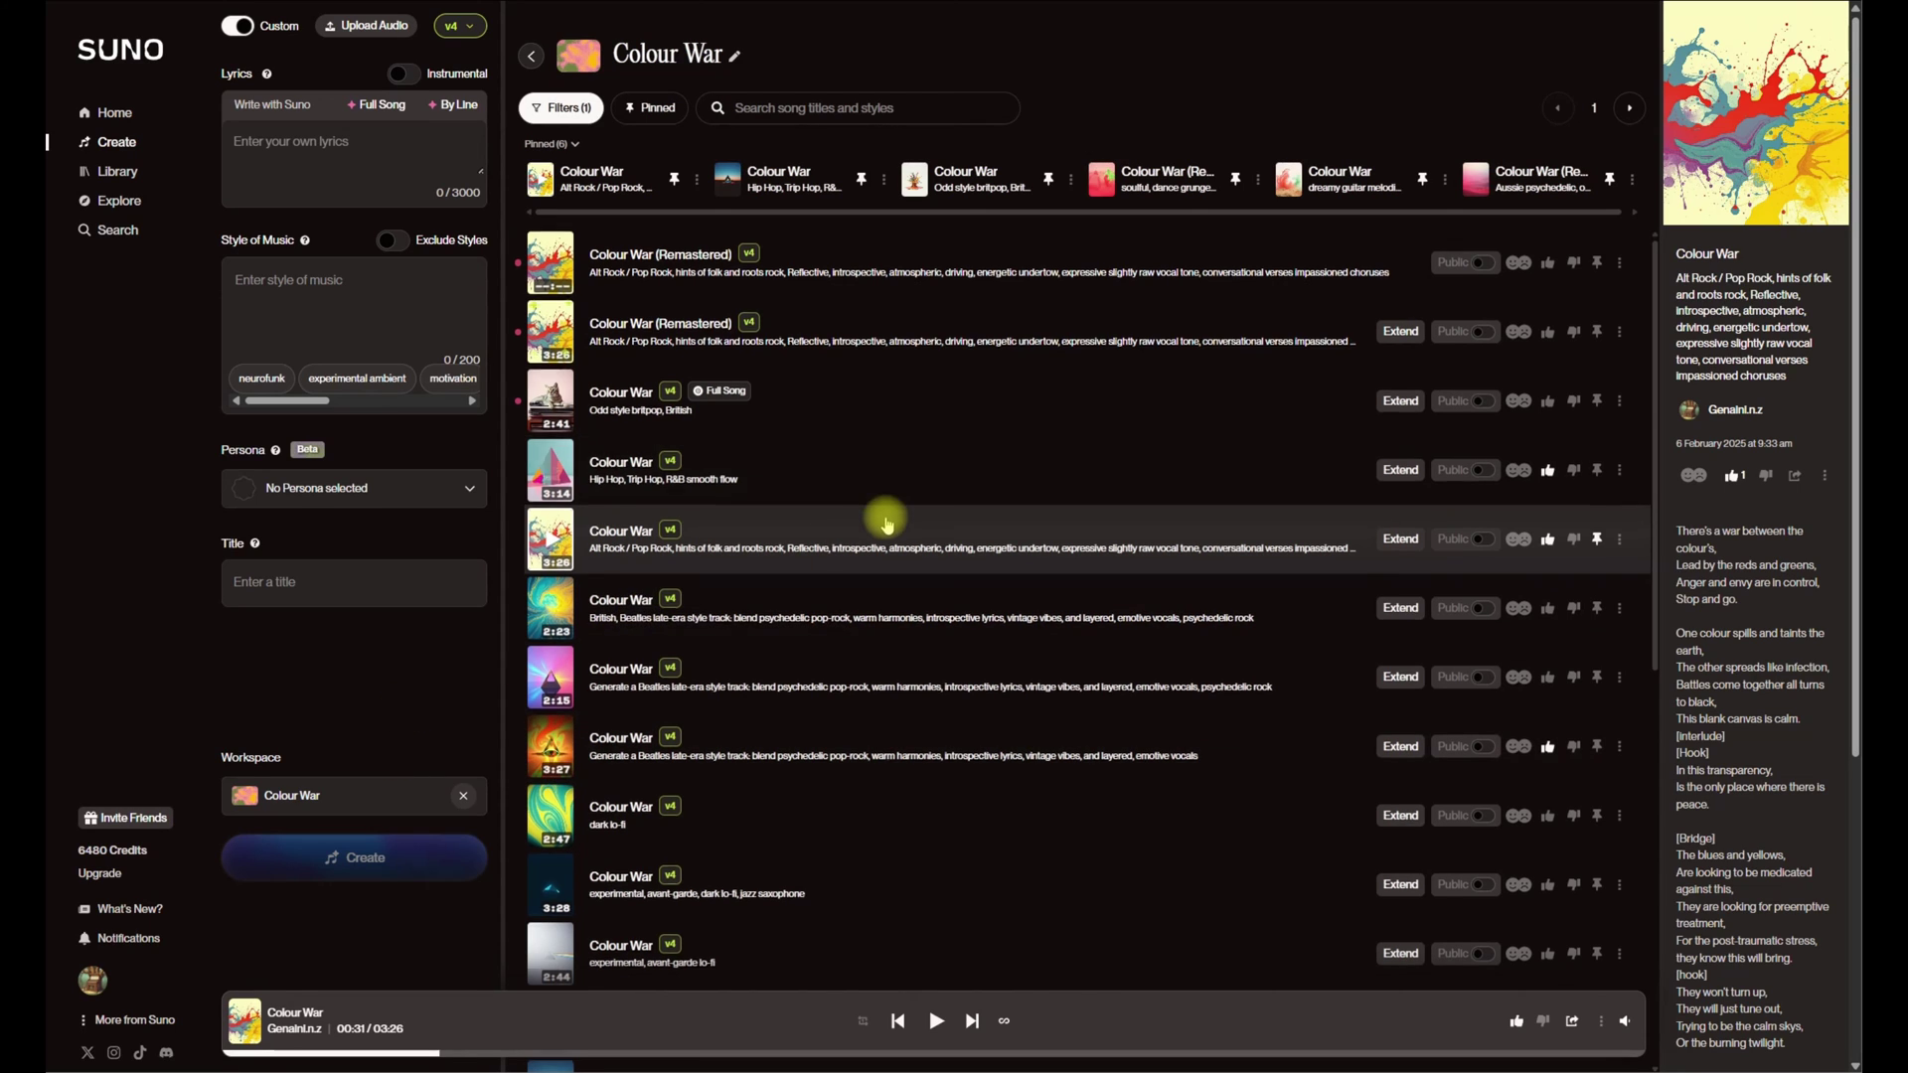
scroll(884, 520, down, 5)
scroll(887, 520, up, 5)
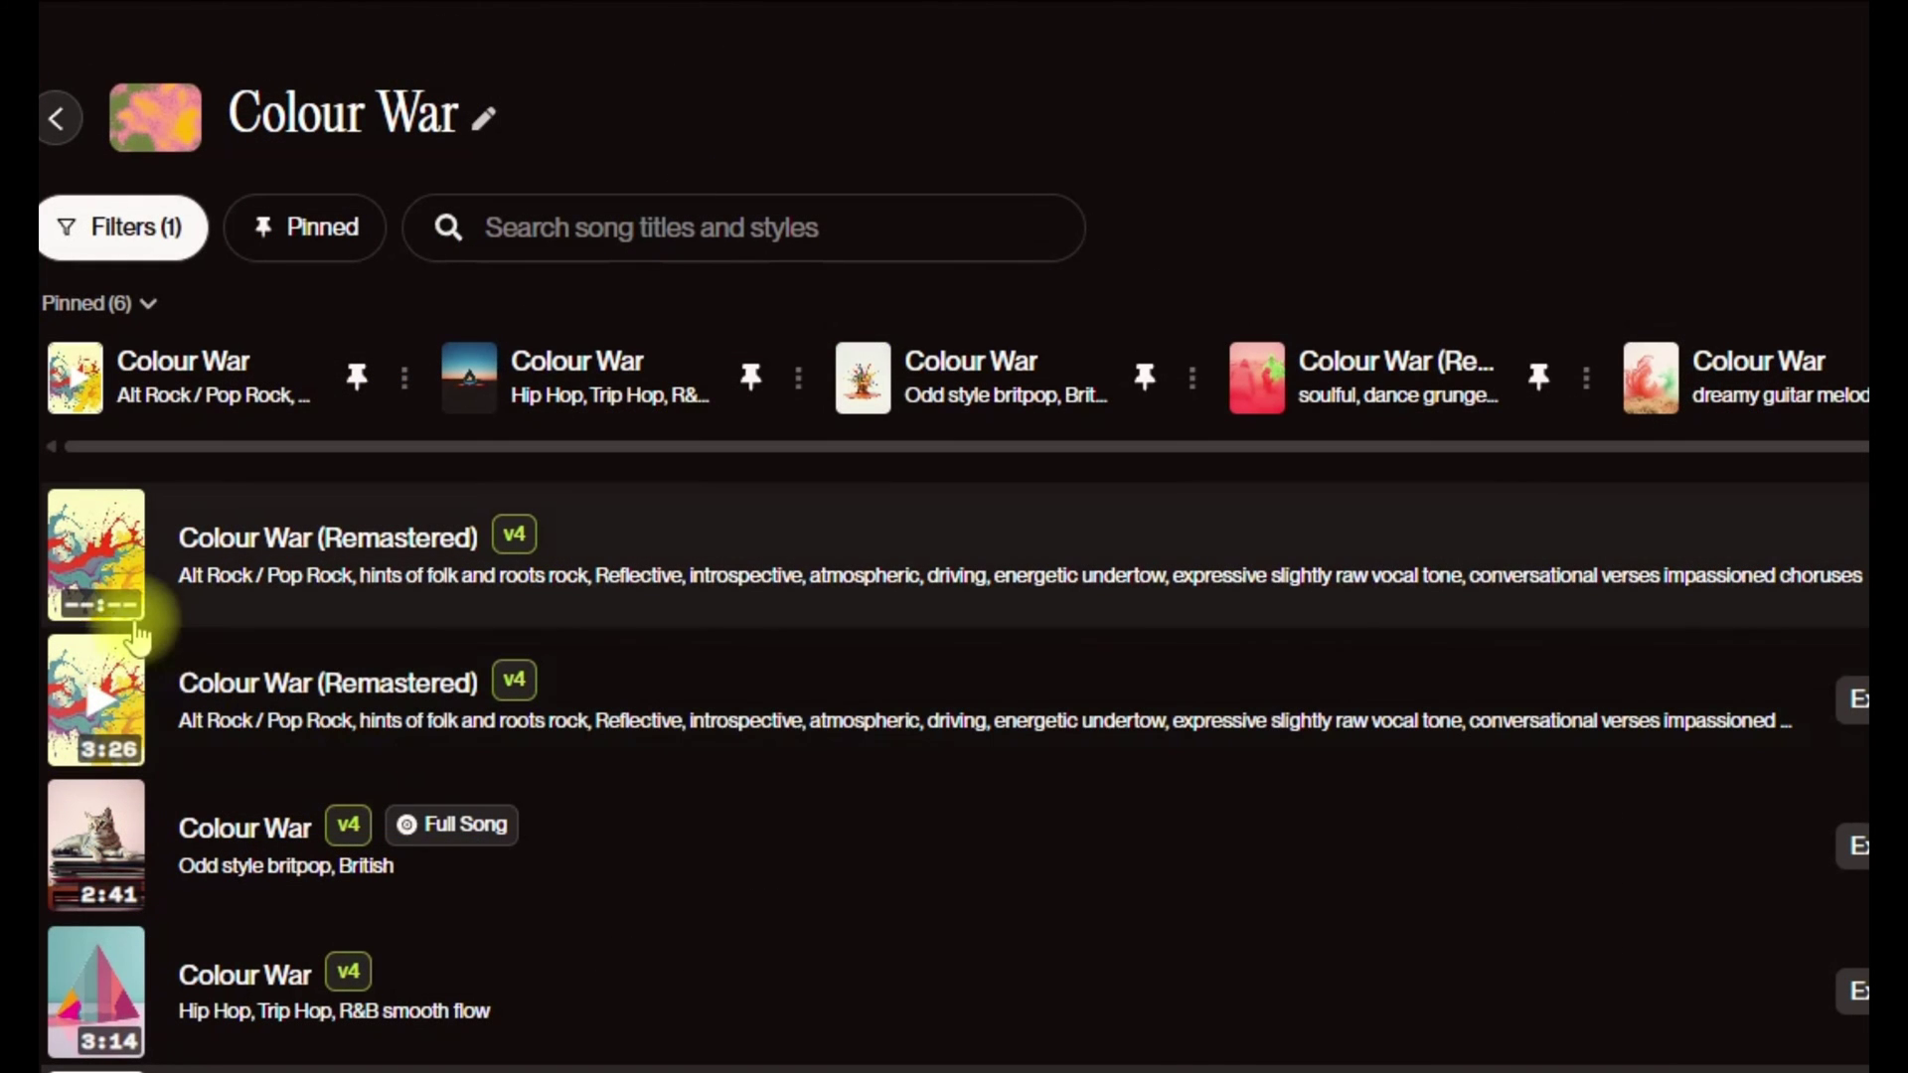
Step: Select the second Colour War (Remastered) version while the remasters finish at 3:26
click(106, 688)
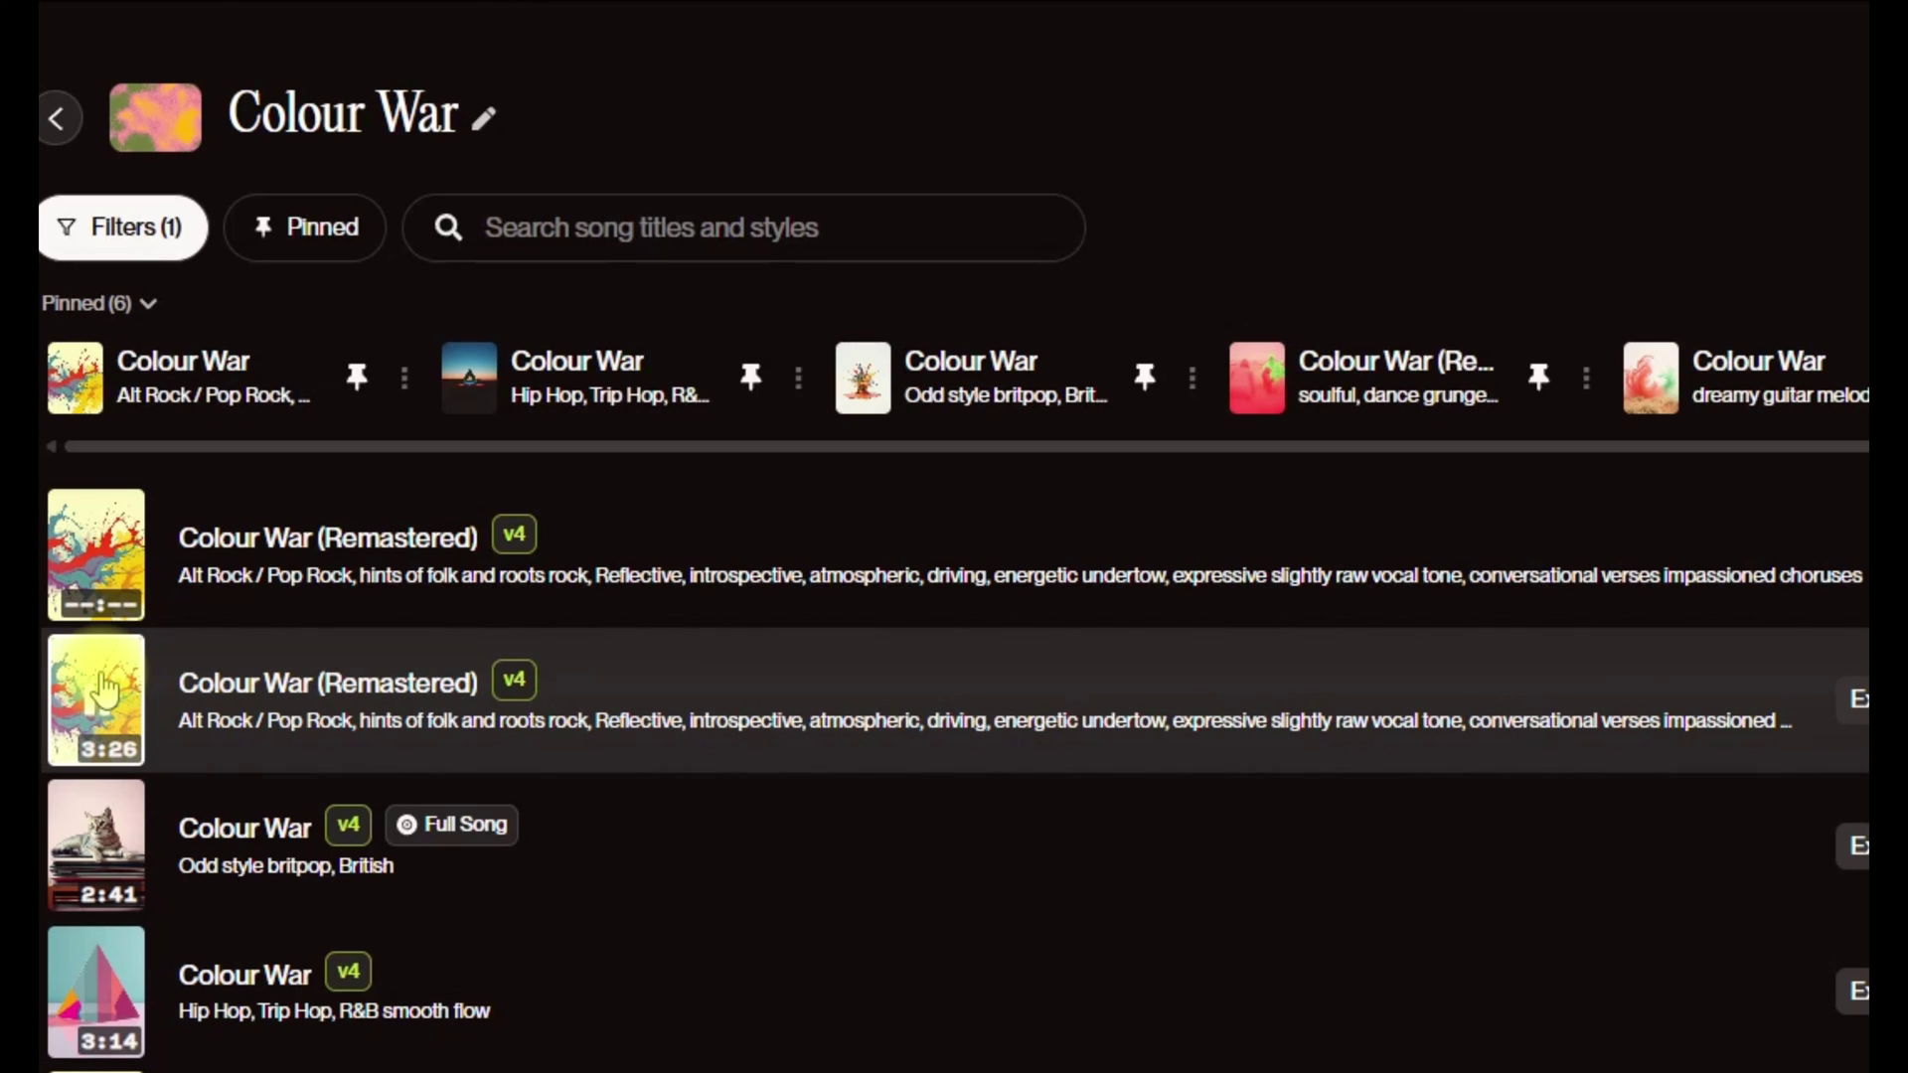